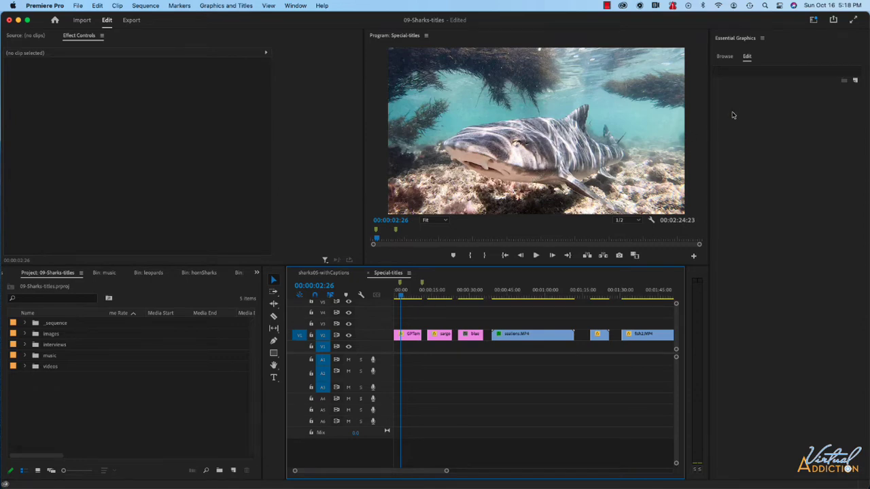
Step: Add a text layer reading "Sharks" over the shark image and set its font size to 150
click(854, 83)
click(828, 96)
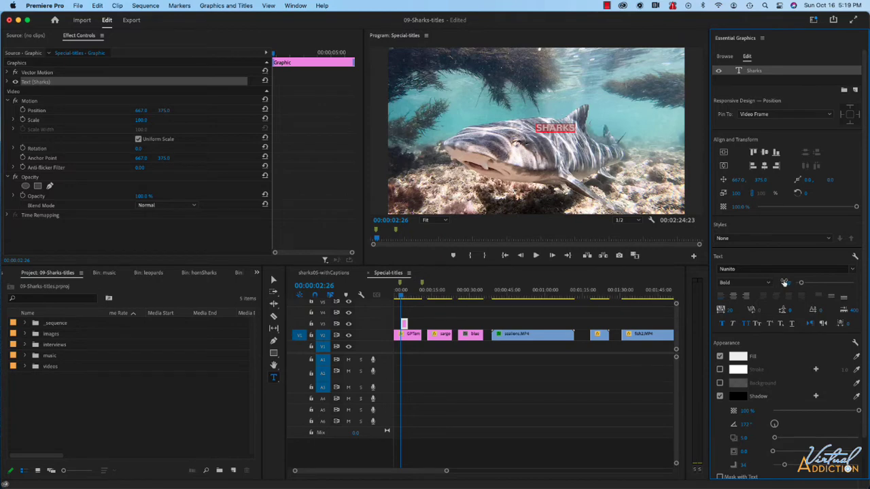
text(0)
key(Return)
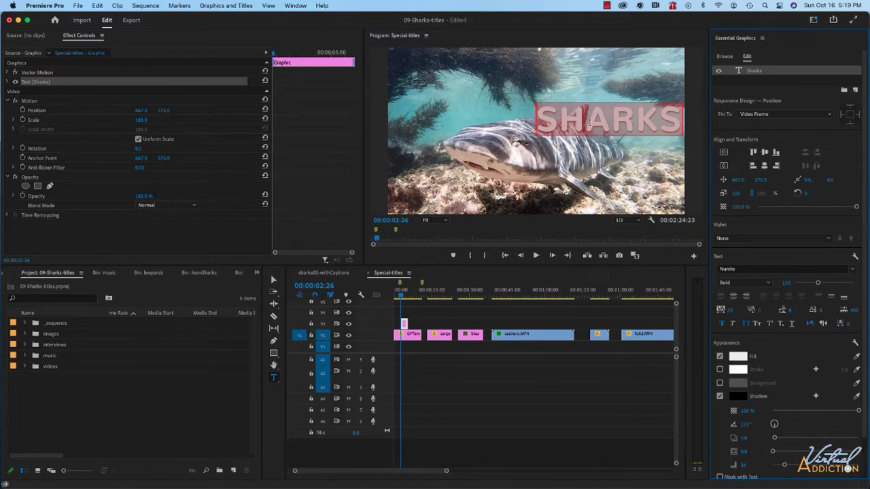
Step: Center the Sharks title in the frame both ways, and raise it to a vertical position of about 295, above the shark
click(274, 280)
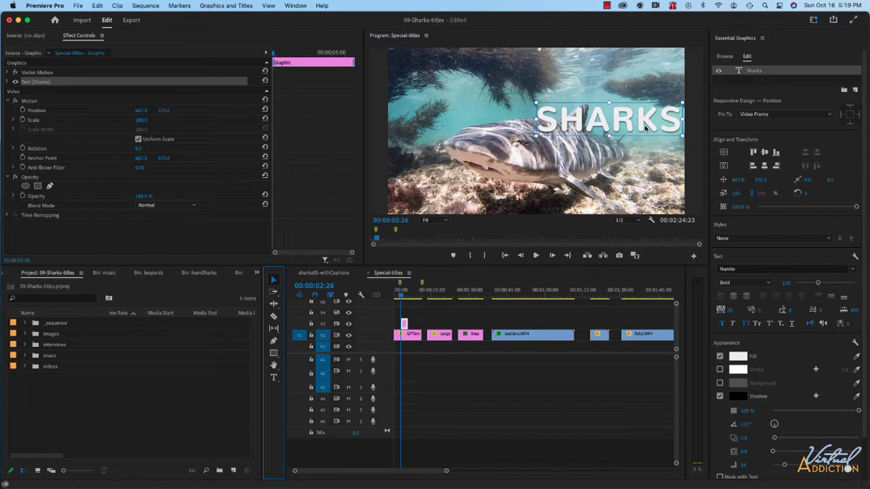
click(724, 152)
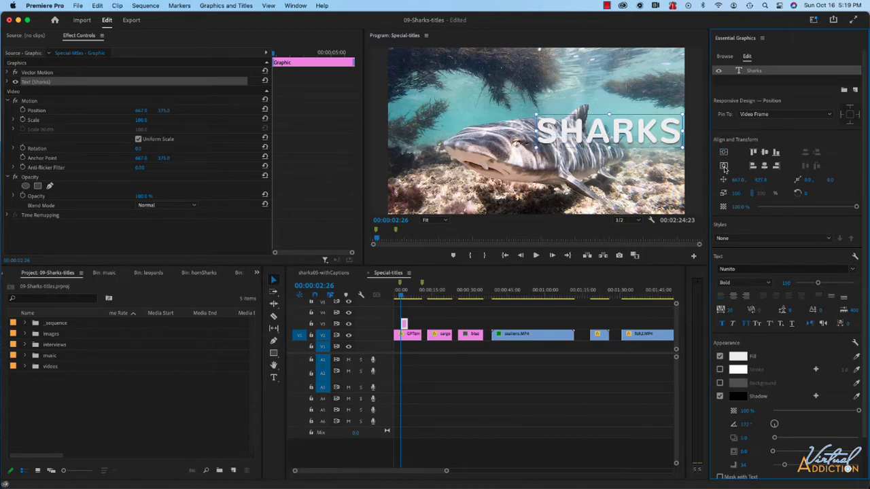
click(724, 167)
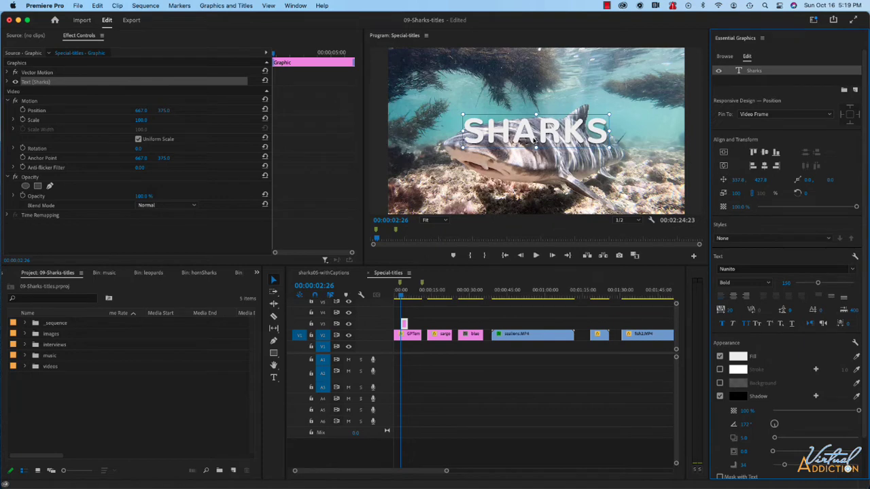
drag(535, 139, 532, 110)
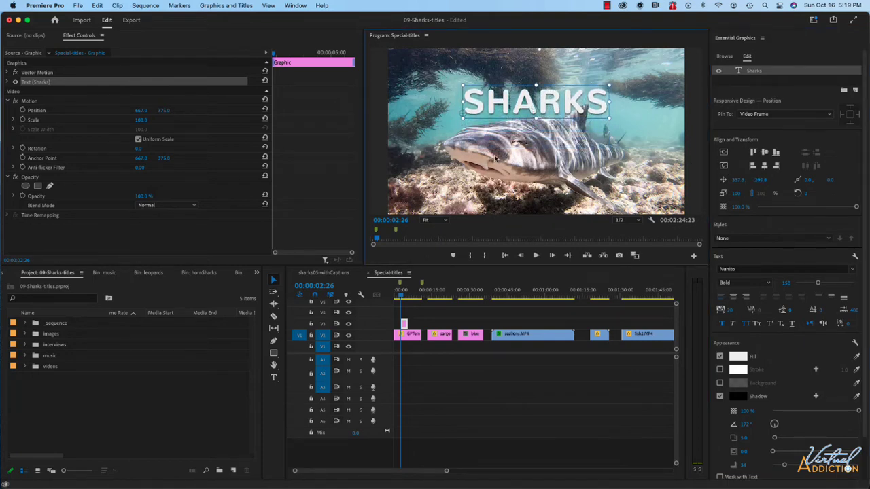
Step: Extend the Sharks title clip at both ends to match the length of the shark image clip below it
click(398, 321)
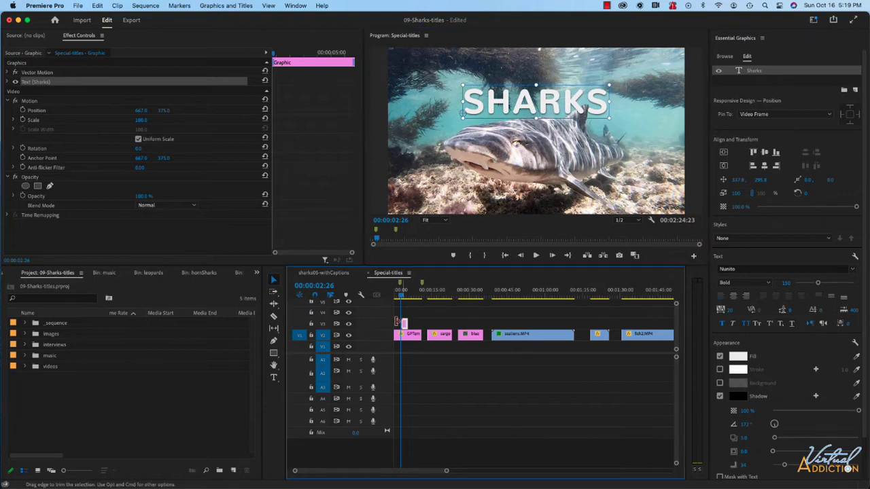
drag(398, 322, 421, 323)
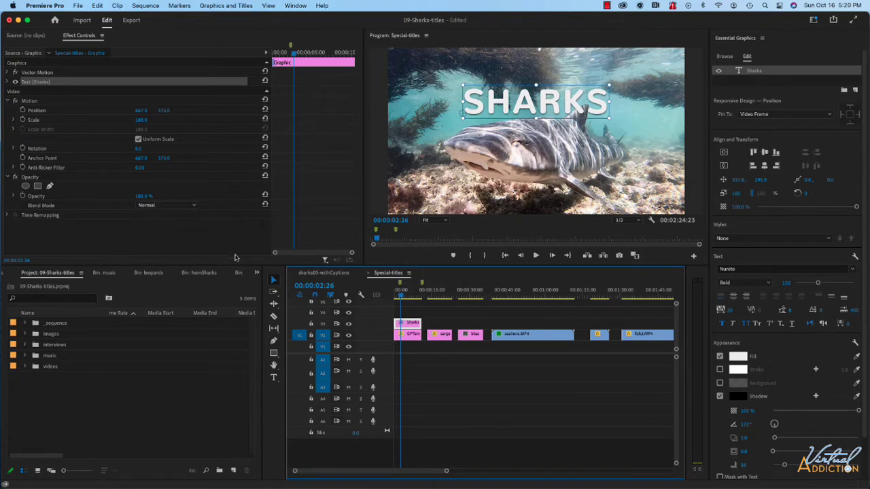
Step: Search the effects for "rough" and apply Roughen Edges to the Sharks title clip
click(294, 5)
click(310, 115)
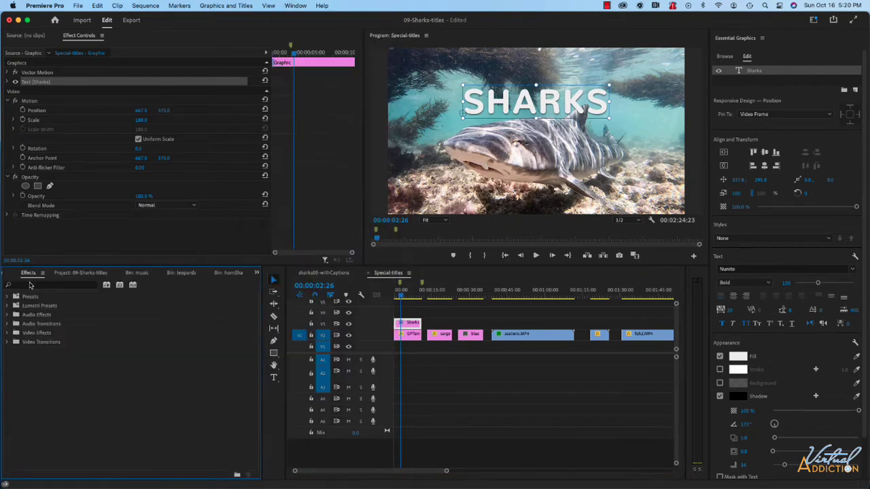
click(30, 285)
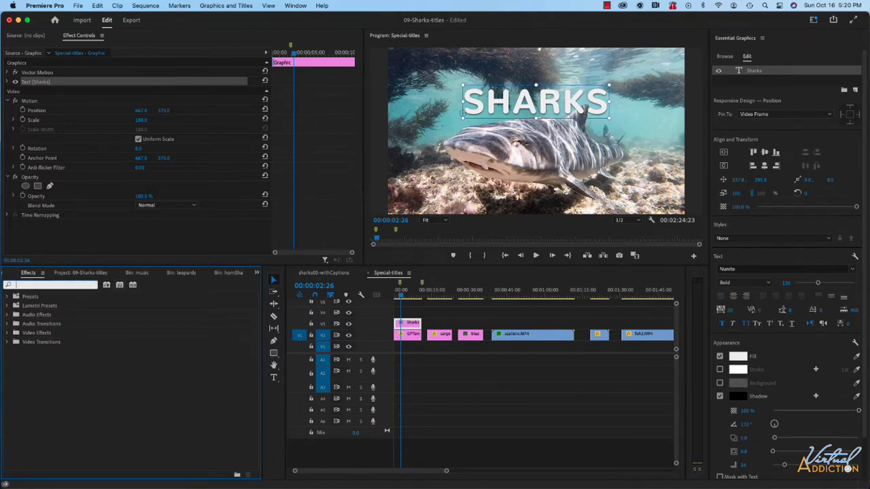
text(rough)
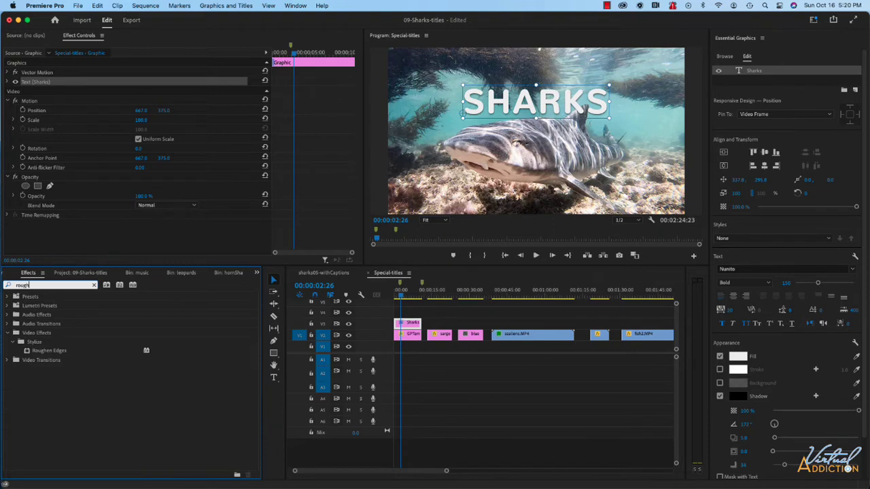
click(49, 352)
mouse_move(394, 332)
mouse_down()
mouse_move(412, 326)
mouse_move(394, 328)
mouse_up()
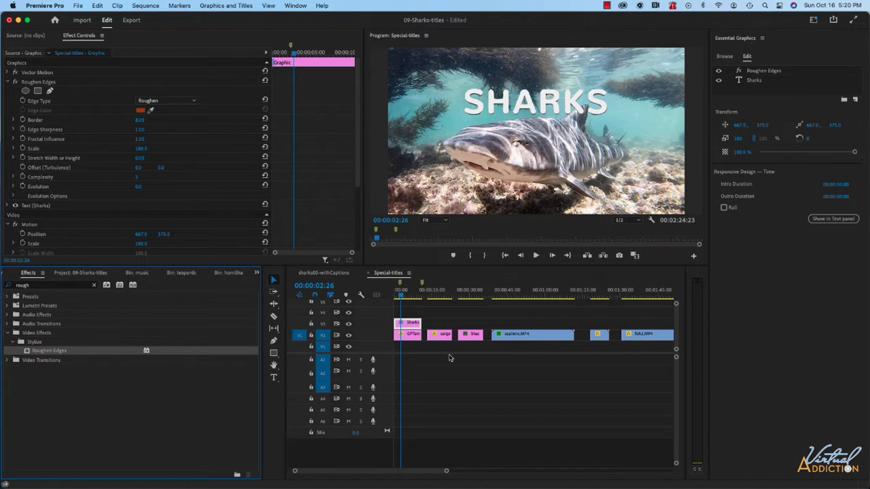
Step: Set the Roughen Edges border of the Sharks title to 500 at the clip's start and turn on keyframing for it
click(412, 313)
click(412, 323)
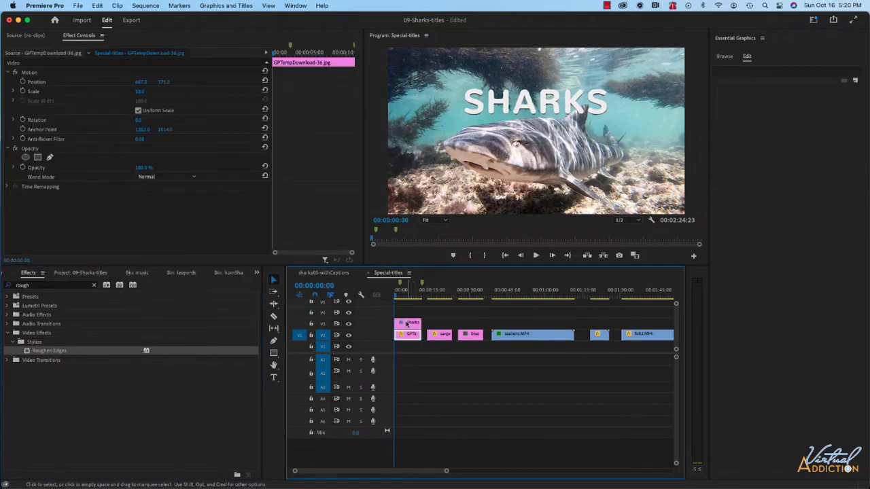
click(143, 119)
text(500)
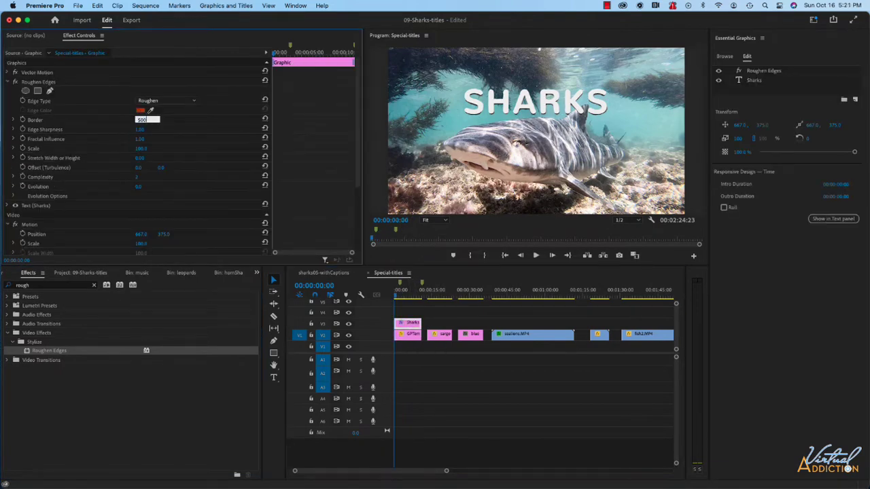
key(Return)
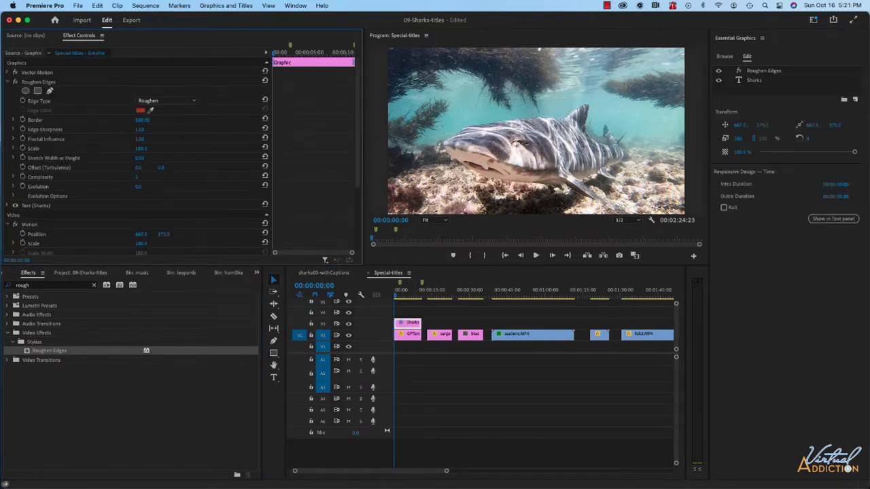
click(23, 121)
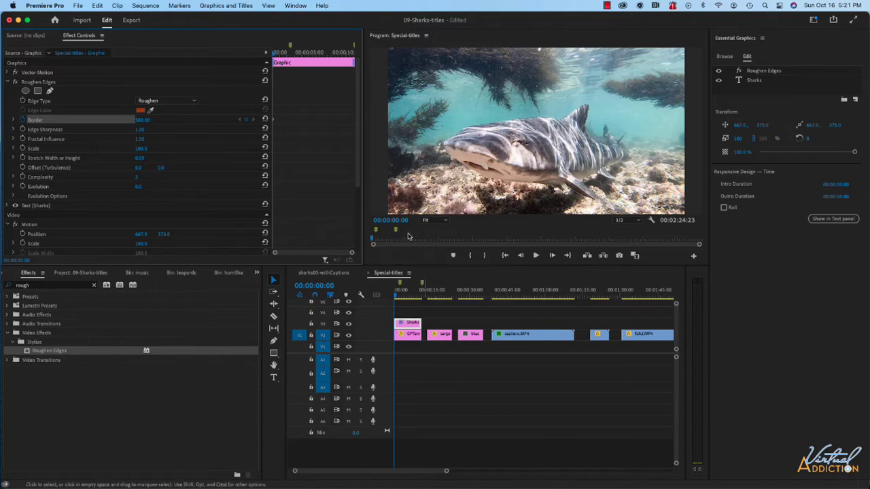
Step: Add a second border keyframe with a value of 0 at 00:00:03:00 on the Sharks title
click(394, 219)
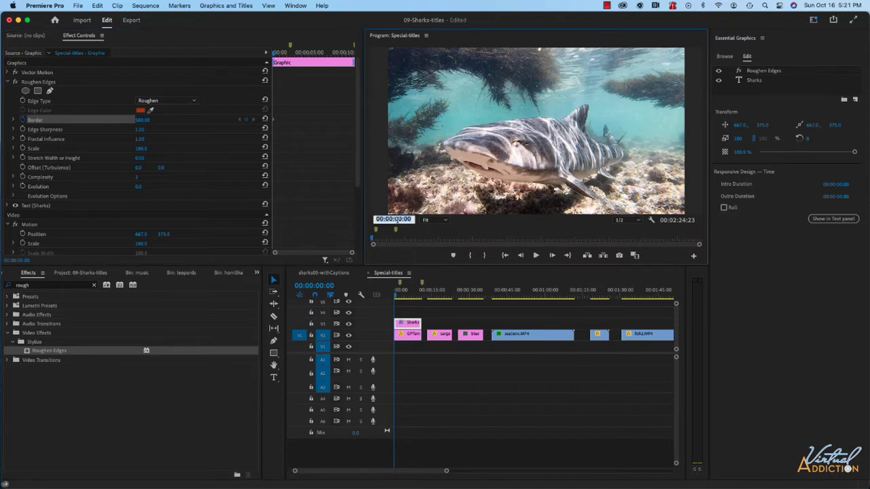
text(300)
key(Return)
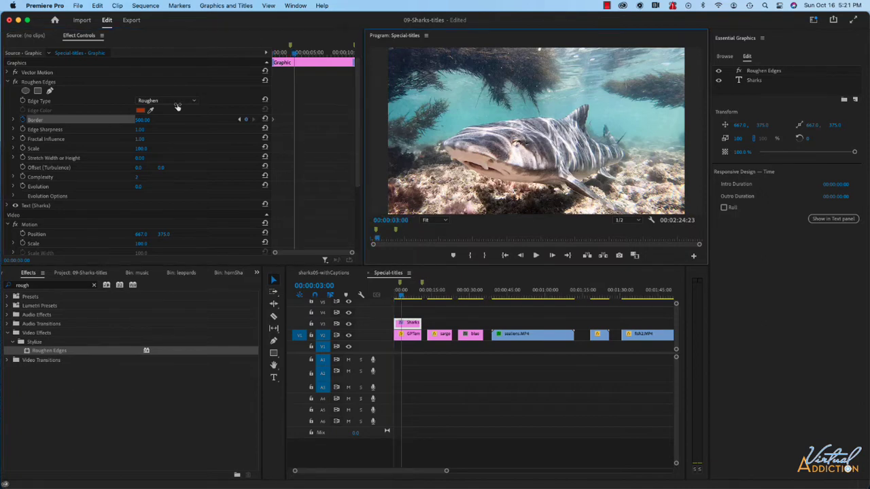
click(143, 120)
text(0)
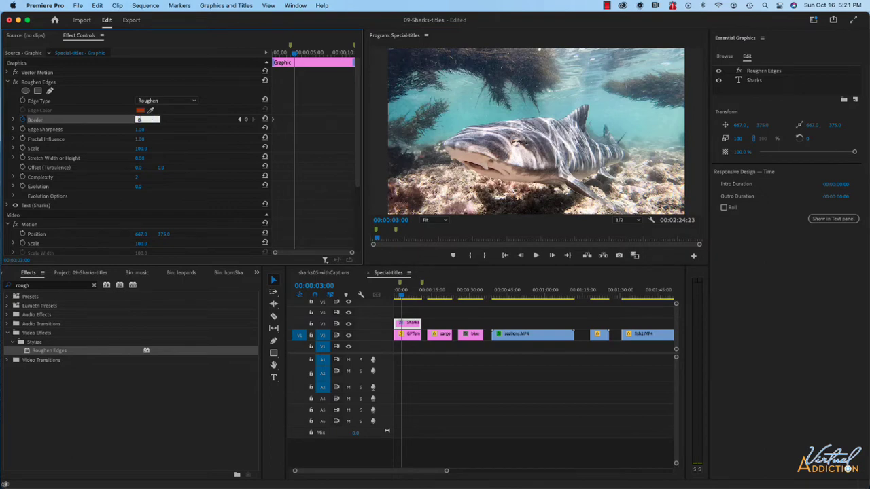
key(Return)
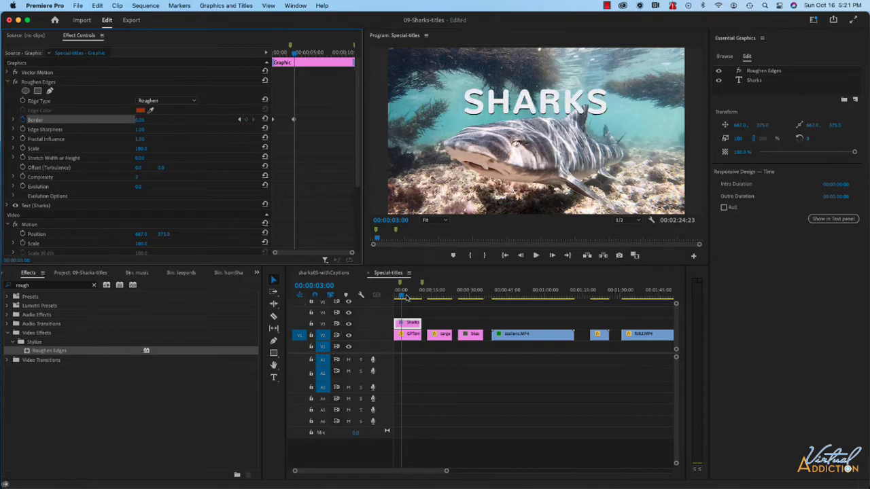
Step: Play the Sharks title from the sequence start and scrub to the clip's end to review the roughened-edge reveal
drag(407, 298, 395, 299)
key(space)
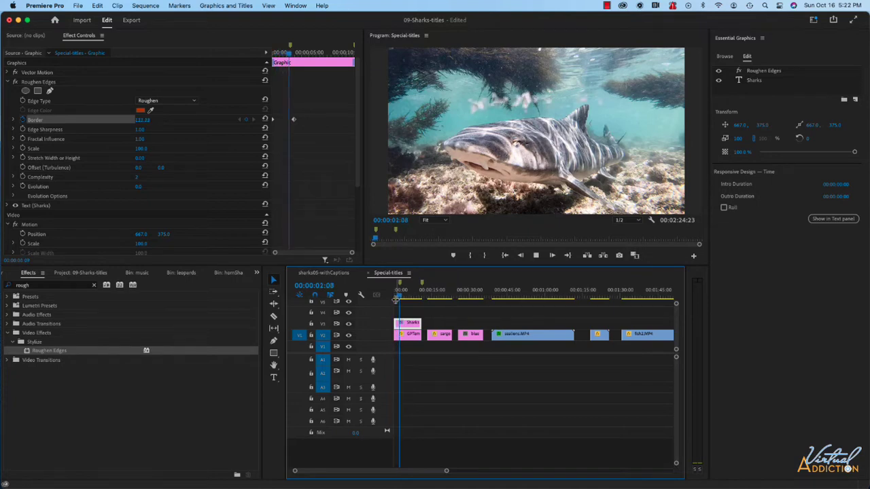
key(space)
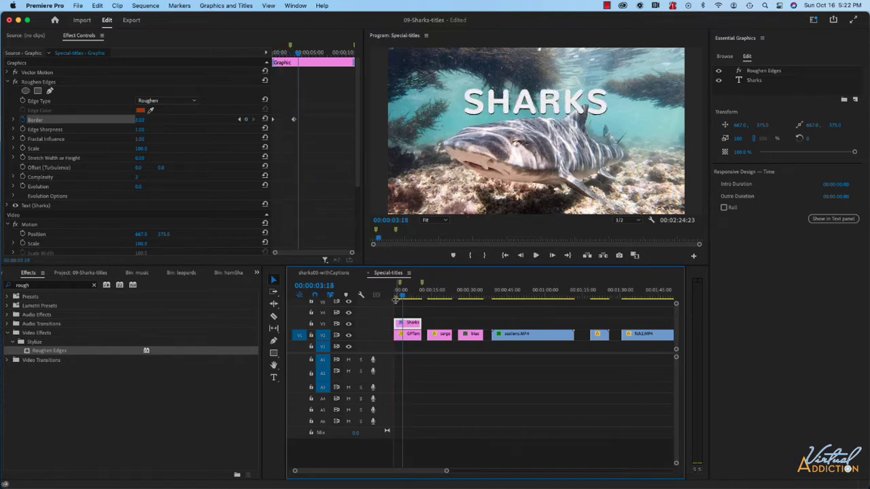
key(space)
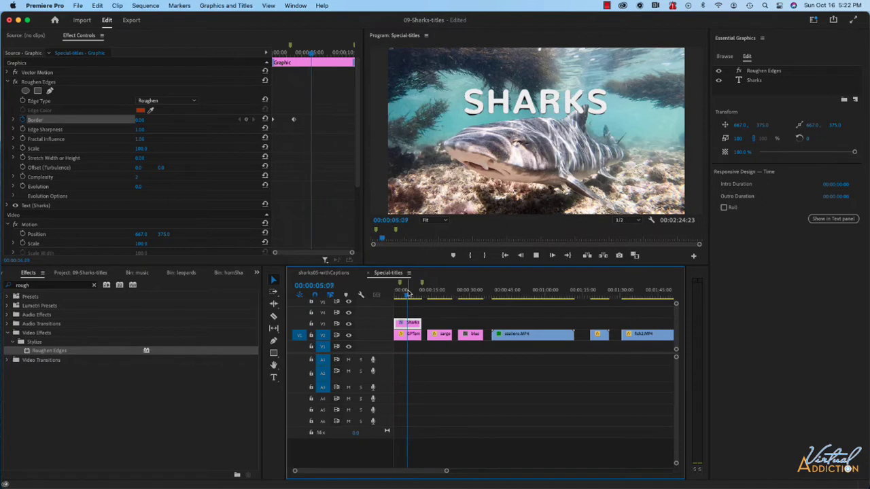
key(space)
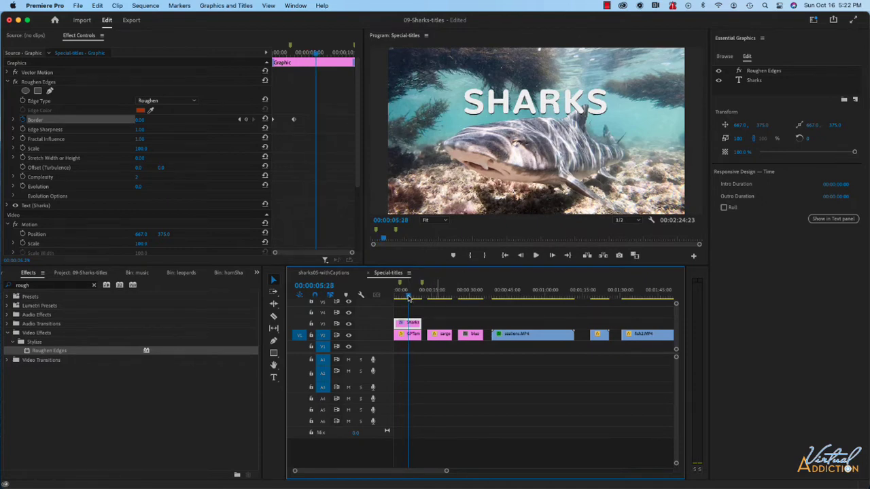
click(393, 297)
key(space)
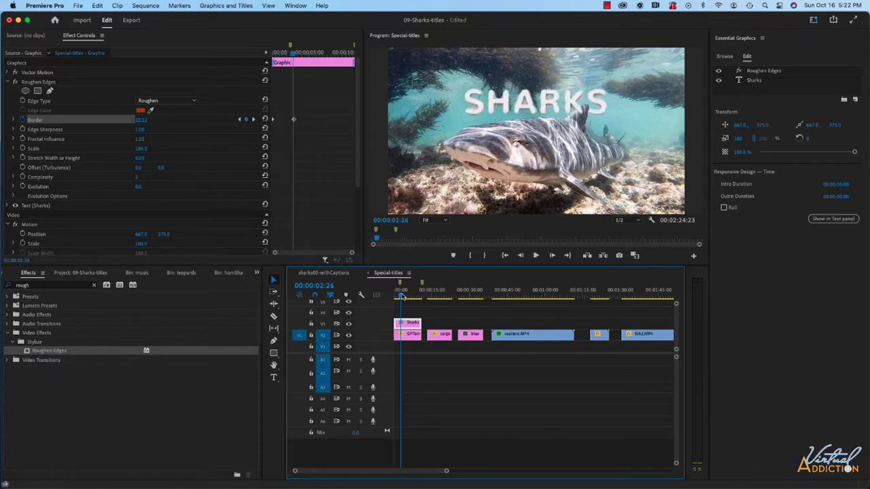
drag(403, 297, 421, 294)
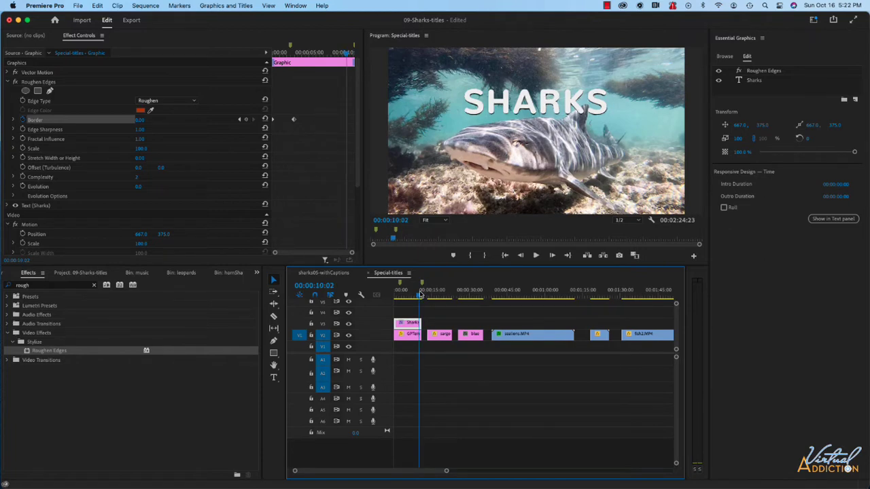
Step: Add a text layer reading "Fish" at the start of the sargo fish image clip, at 00:00:13:10
drag(401, 297, 429, 298)
key(t)
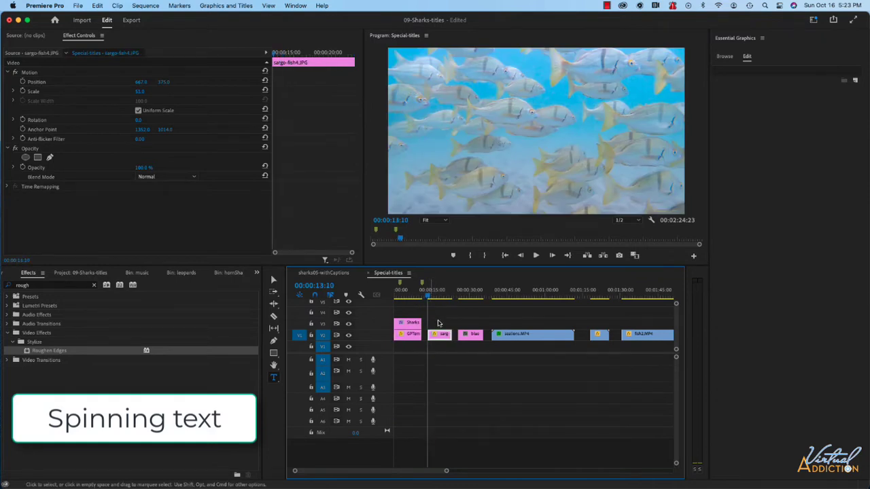
click(855, 81)
click(841, 93)
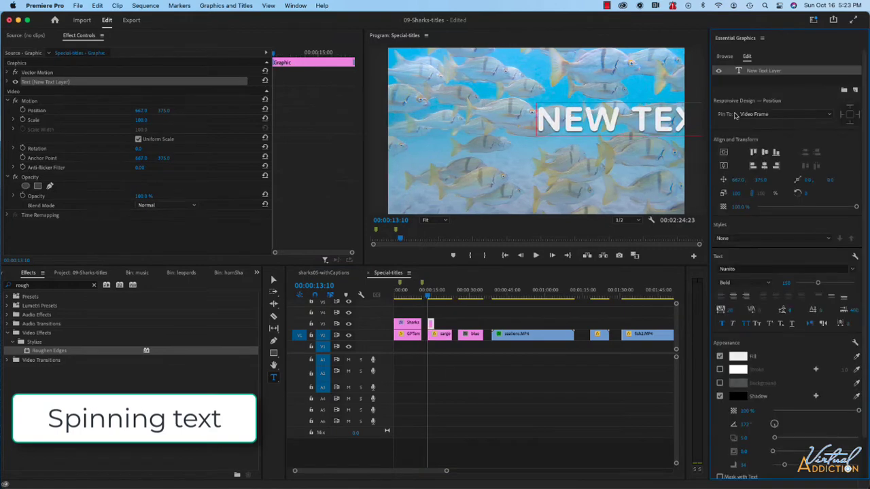
text(Fish)
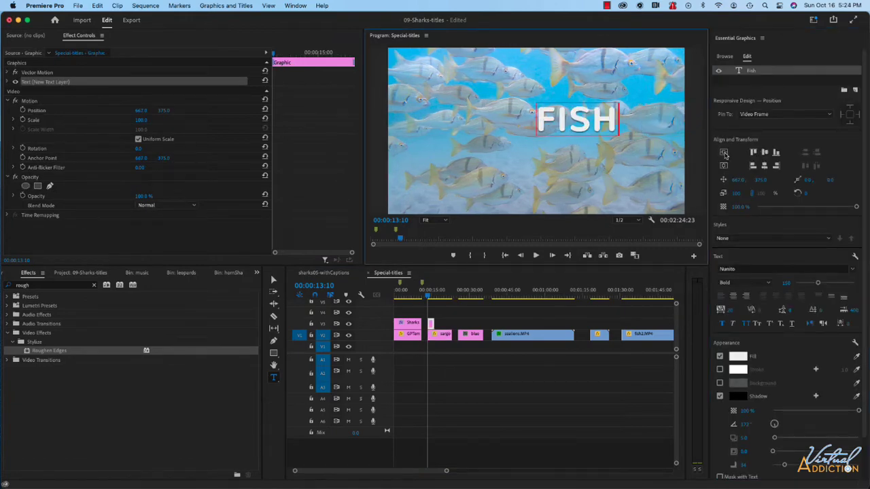
Step: Center the Fish title in the frame both ways and extend its clip to match the sargo fish image clip
click(724, 153)
click(724, 166)
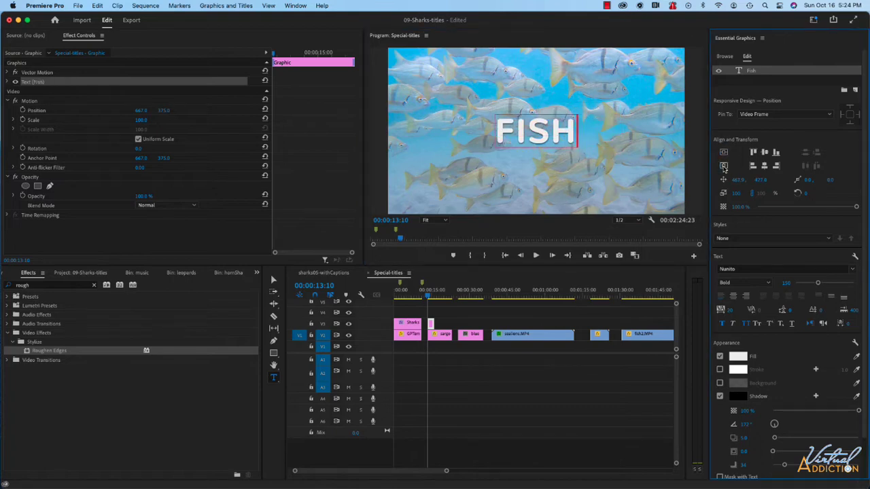
click(439, 325)
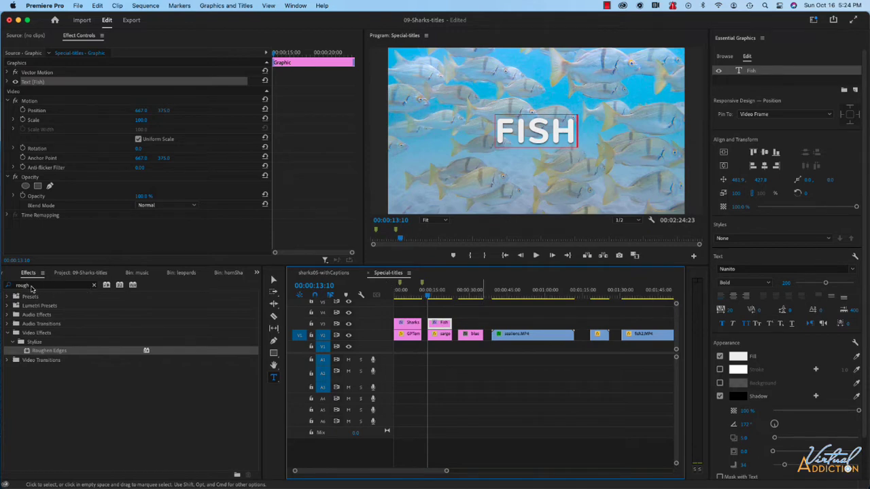
Step: Replace the effects search with "3d" and apply Basic 3D to the Fish title clip
click(92, 286)
click(94, 285)
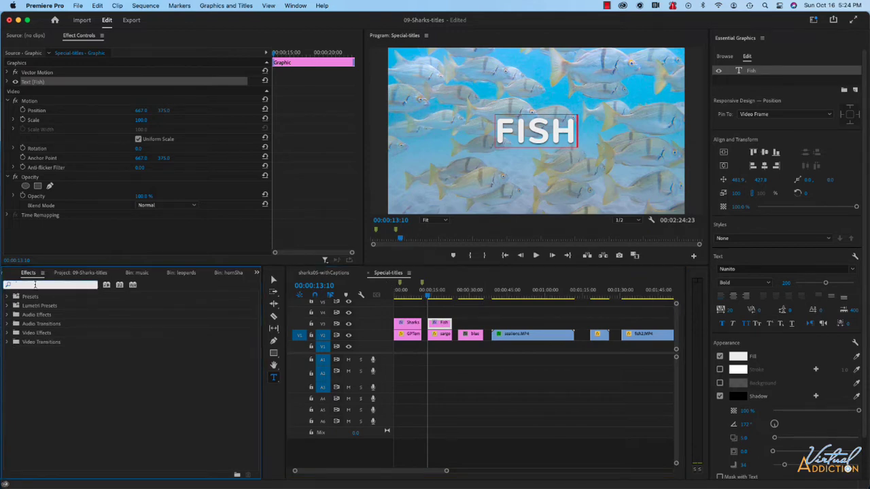
text(3d)
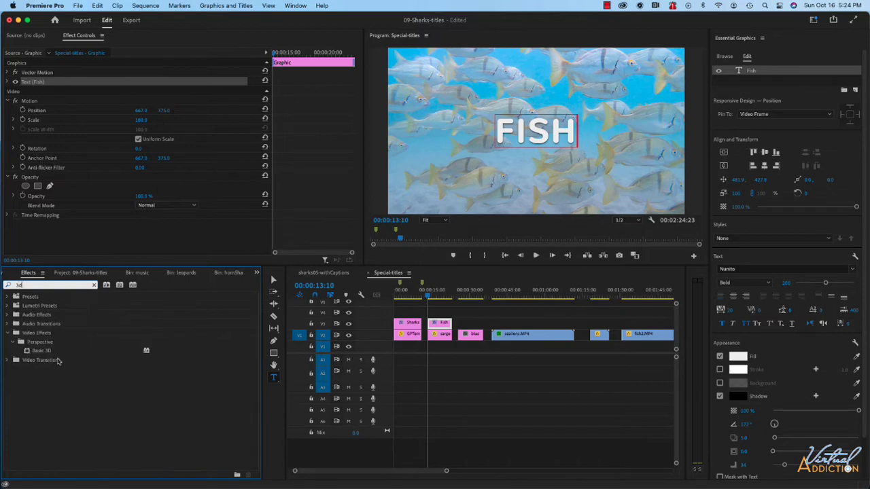
drag(30, 354, 437, 326)
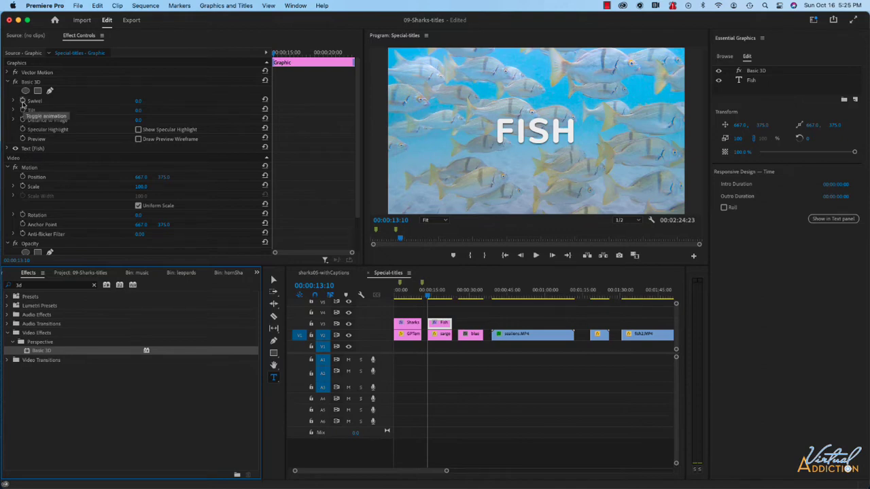
Step: Keyframe the Fish title's Basic 3D Tilt at the clip's start and set Tilt to 5x0.0° at 00:00:17:10
click(22, 110)
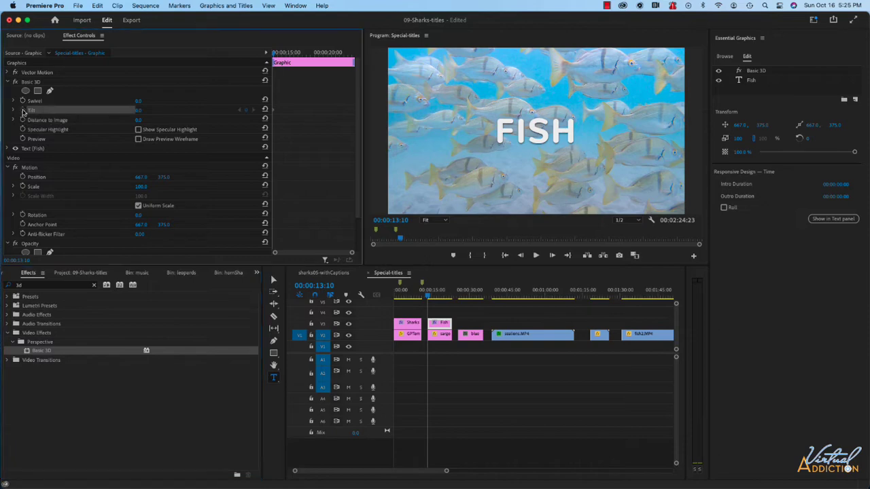
click(404, 221)
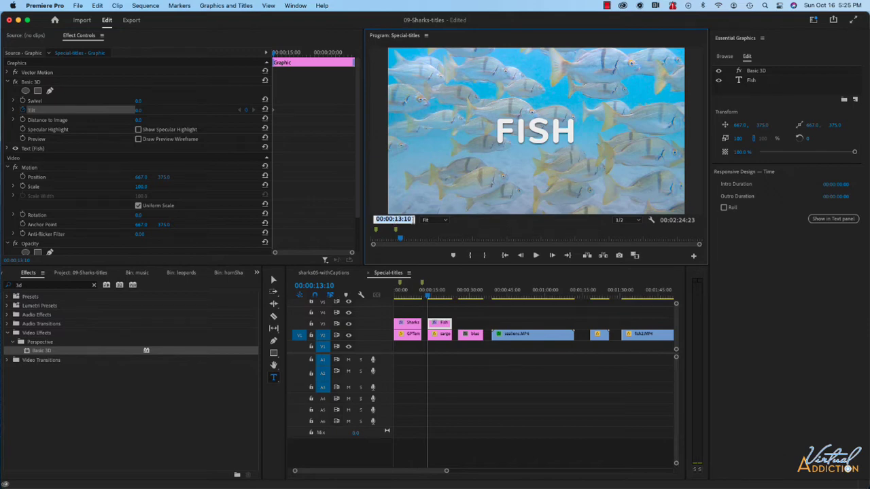
text(1710)
key(Return)
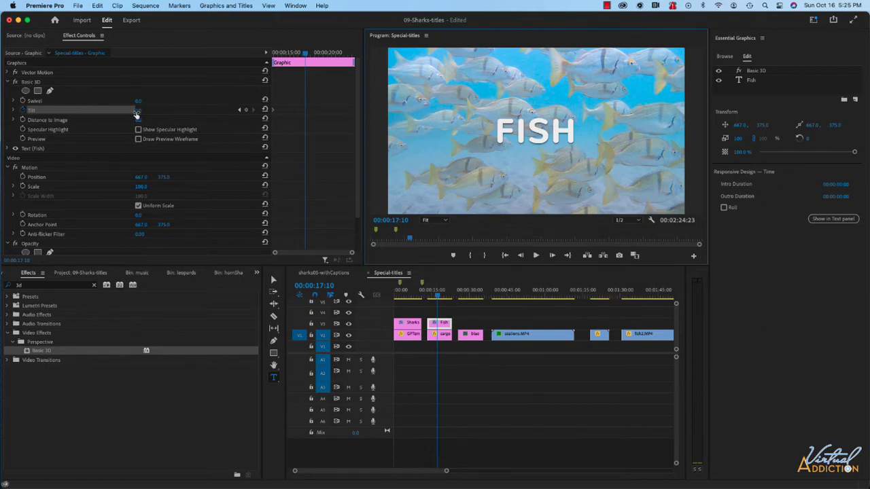
drag(136, 114, 244, 114)
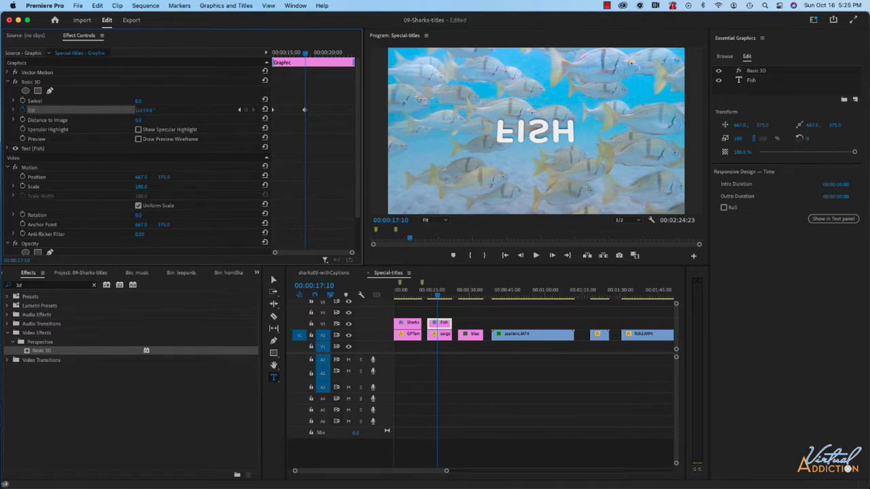
click(139, 110)
drag(139, 110, 163, 111)
text(5x)
key(Return)
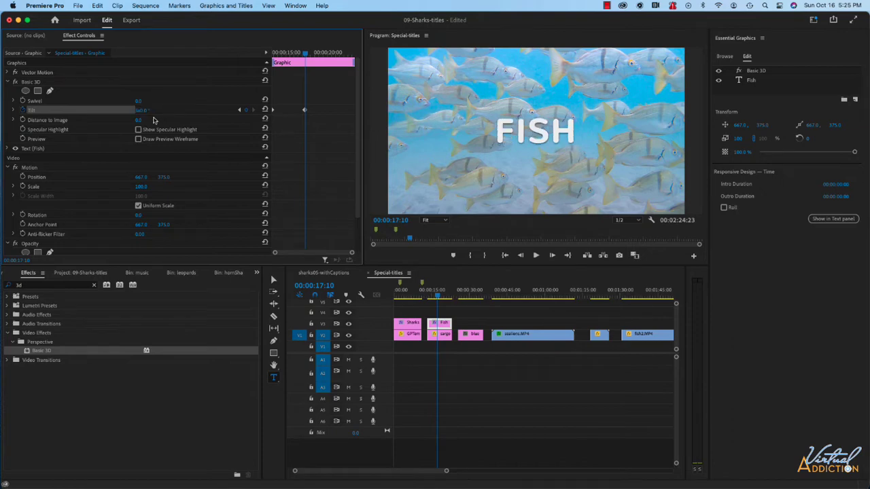
Step: Return to the Fish title's first keyframe and reshape the Tilt velocity curve so the spin starts fast and eases out
mouse_move(303, 59)
mouse_down()
mouse_move(275, 55)
mouse_move(314, 60)
mouse_move(278, 57)
mouse_move(294, 62)
mouse_up()
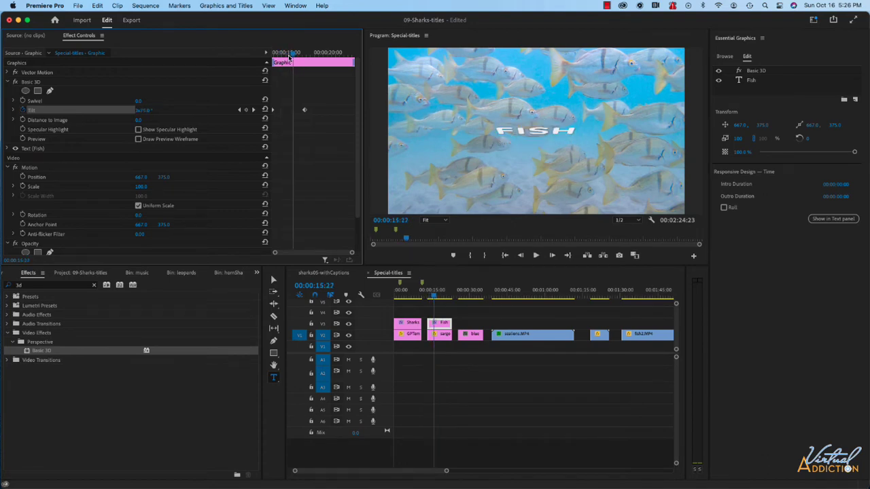
drag(293, 54, 273, 54)
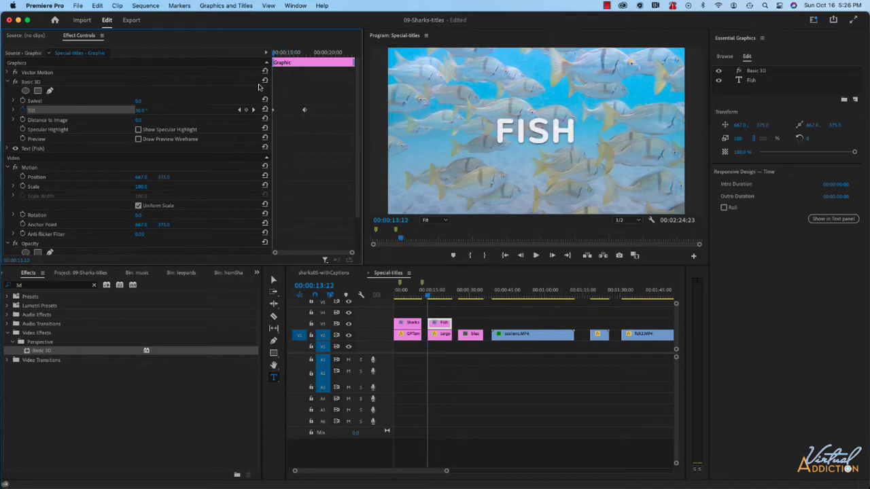
click(12, 110)
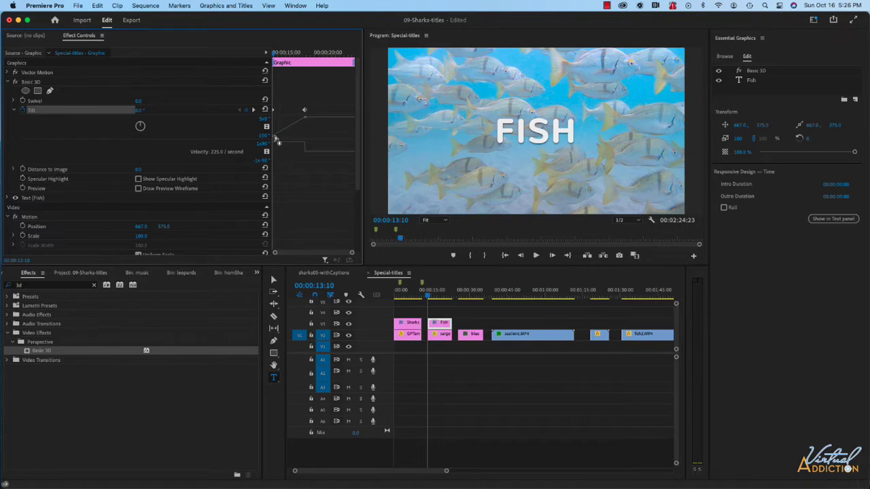
mouse_move(274, 138)
mouse_down()
mouse_move(286, 154)
mouse_move(278, 148)
mouse_up()
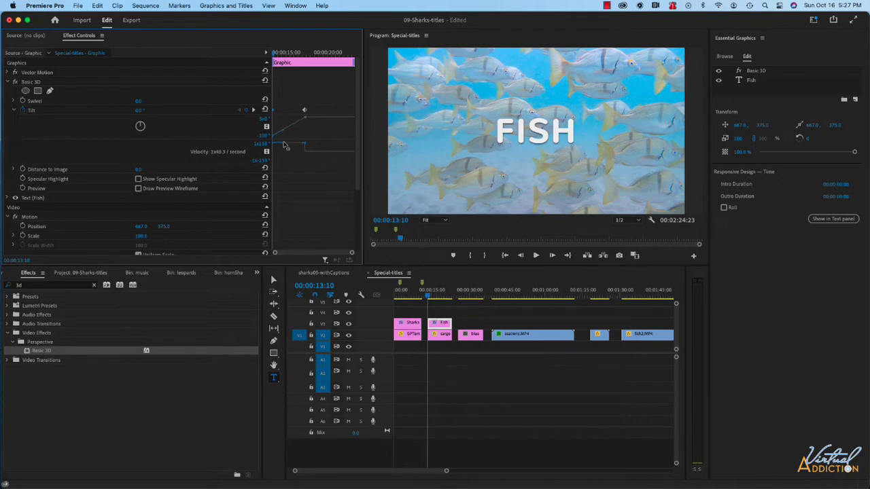
drag(285, 144, 274, 127)
Step: Play the sequence from just before the Fish clip to review the eased spin
click(424, 297)
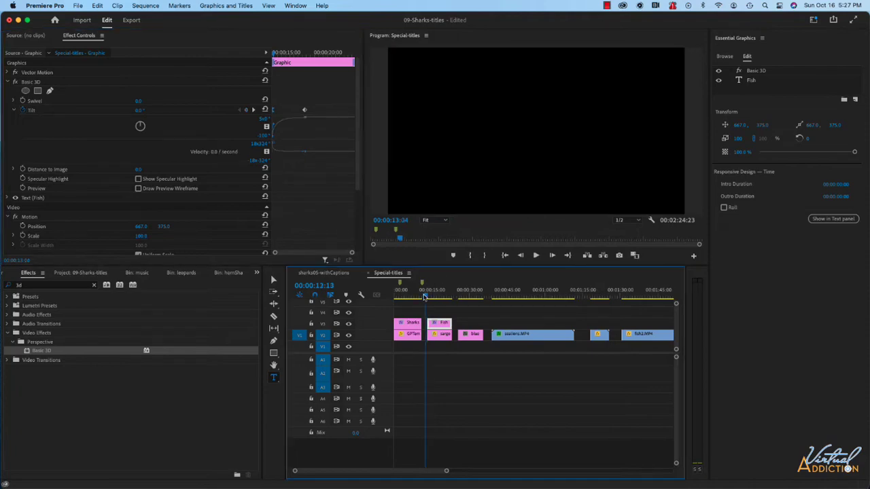
drag(424, 297, 422, 297)
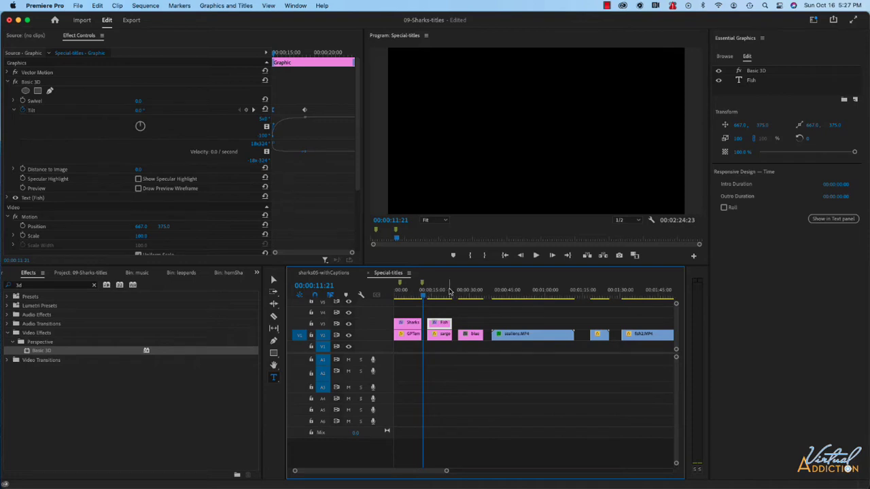
key(space)
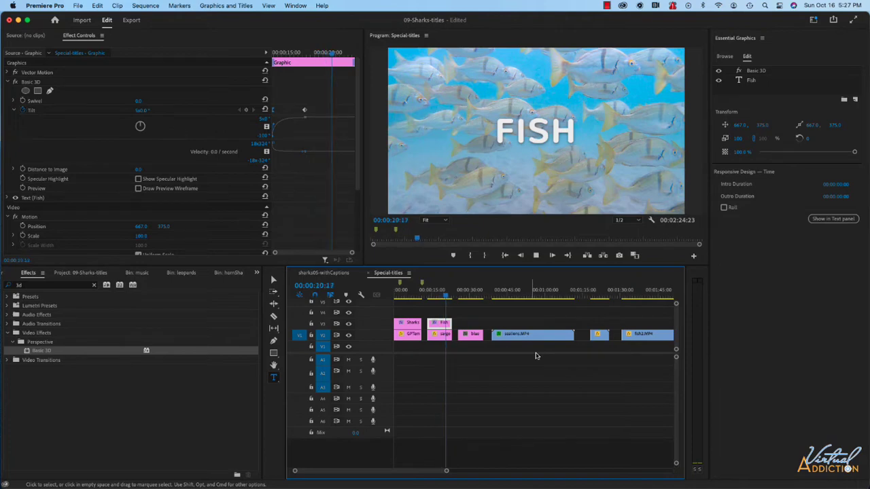
key(space)
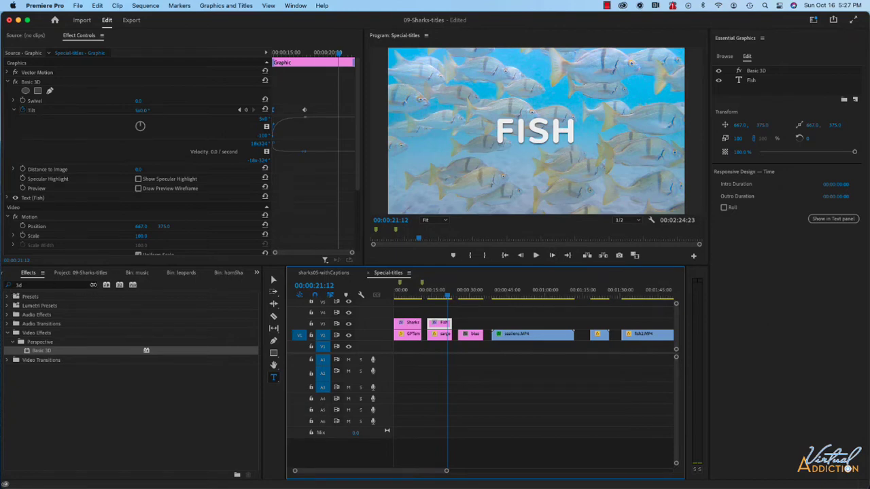
Step: Replace the effects search with "blur" and apply Directional Blur to the Fish title clip
click(92, 286)
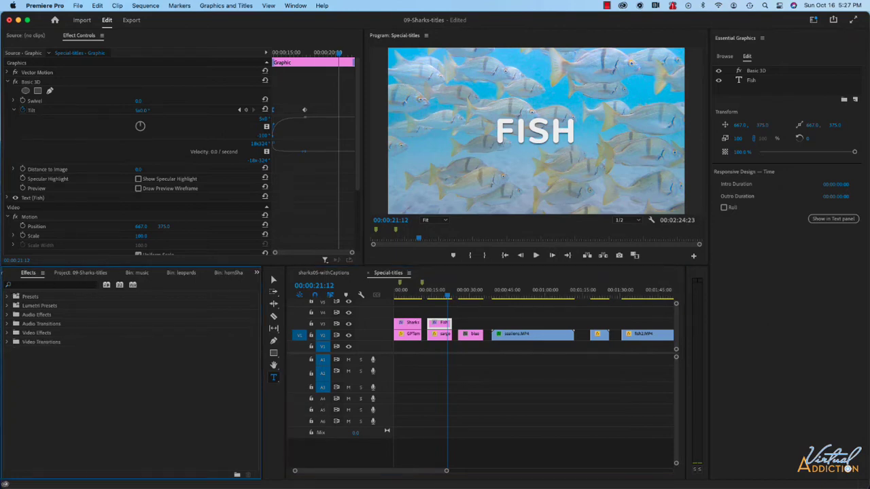
click(19, 285)
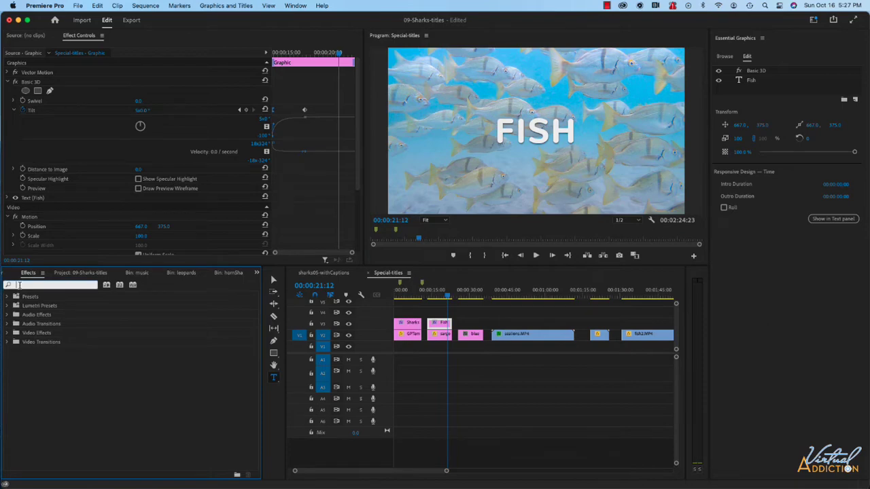
text(blur)
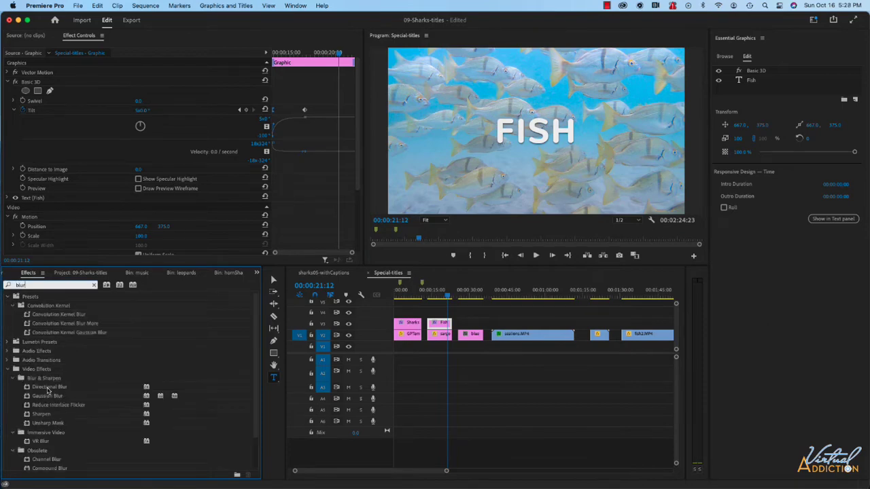
drag(48, 389, 439, 323)
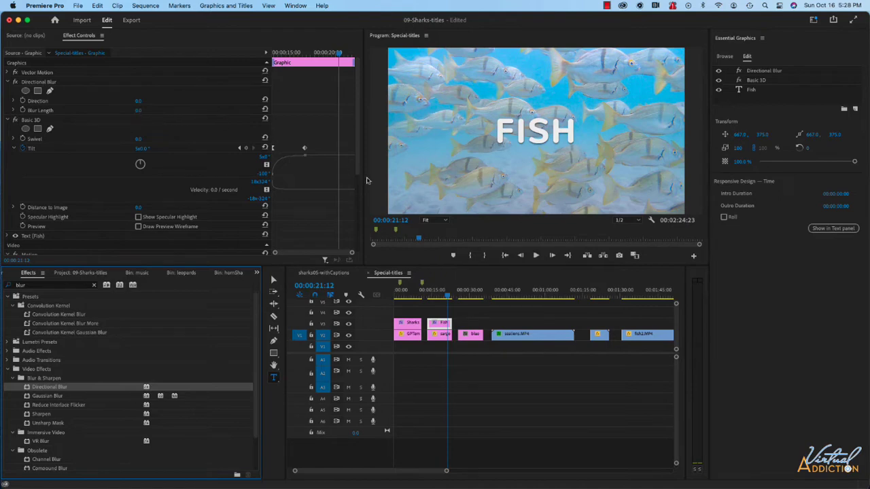
Step: Keyframe Blur Length at 0 on the last Tilt keyframe and raise it at the first one until the Fish letters smear vertically
click(239, 148)
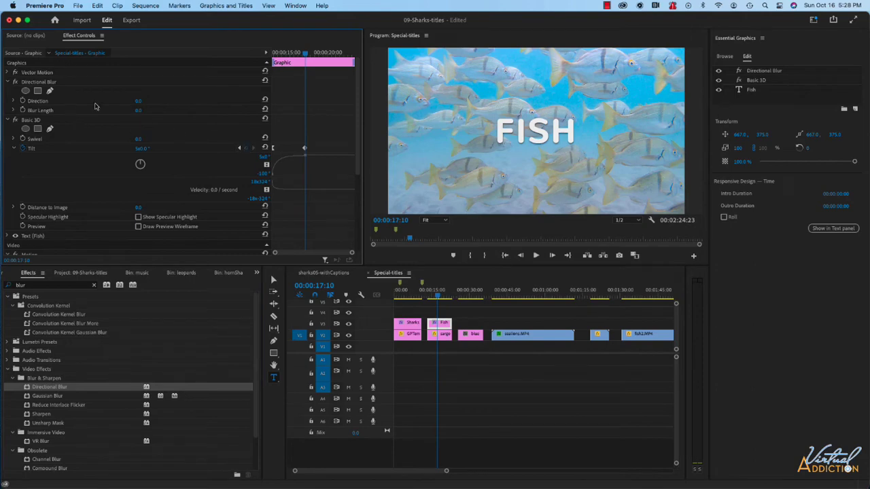
click(23, 111)
click(239, 148)
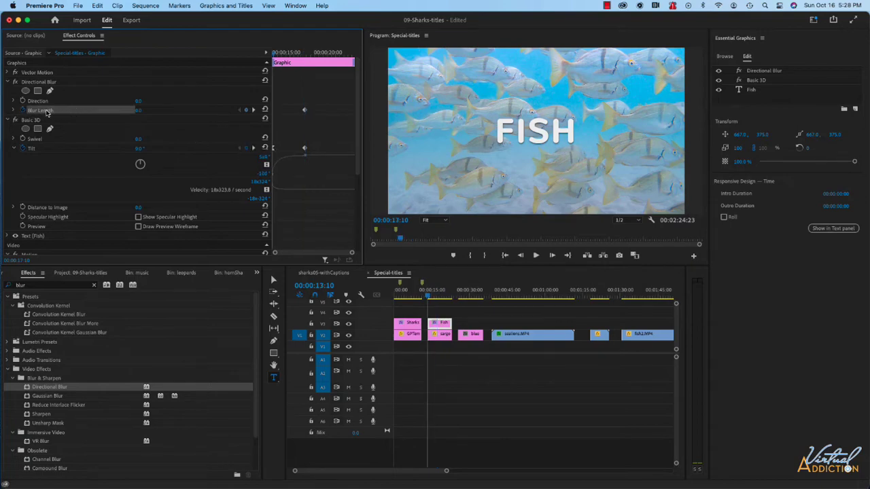
drag(138, 110, 147, 110)
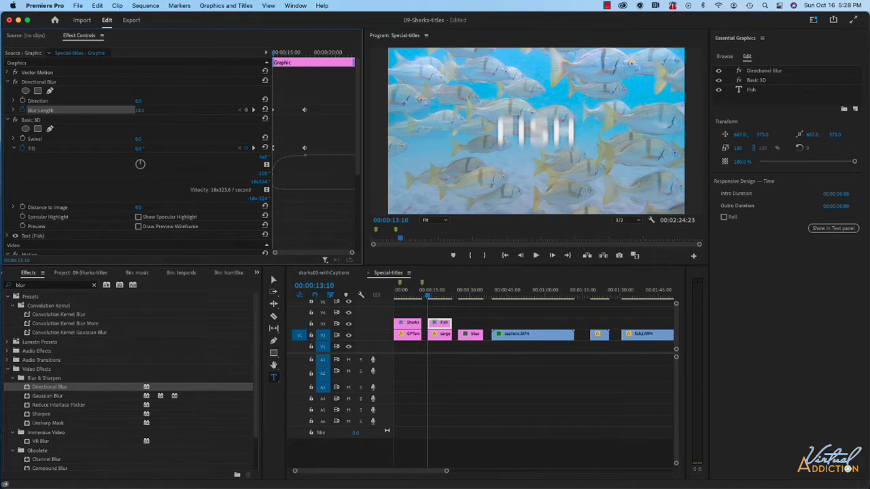
drag(219, 182, 224, 183)
Step: Play the Fish title from its start to review the spin combined with the directional blur
click(427, 298)
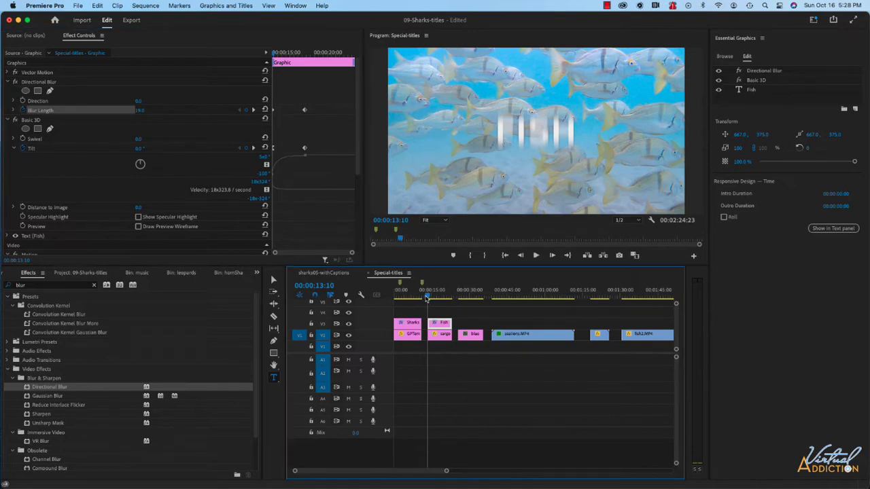
key(space)
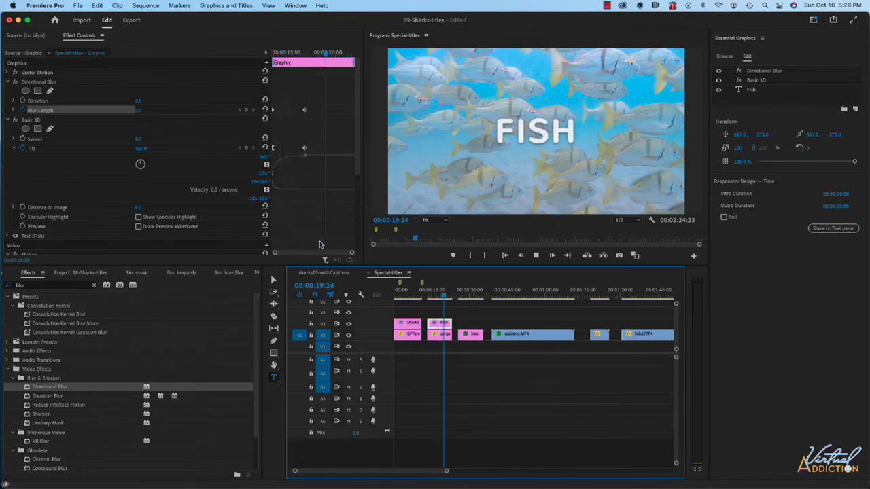
key(space)
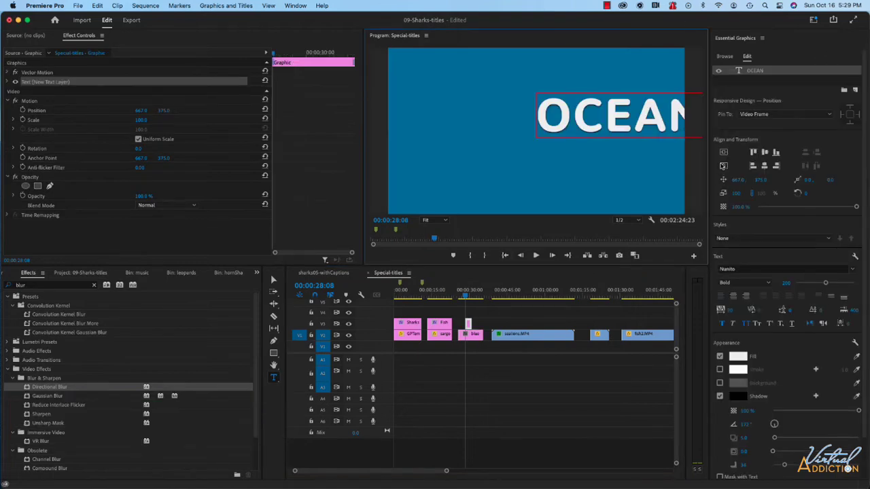
Step: Center the OCEAN title in the frame both ways and extend its clip to match the blue background clip
click(723, 153)
click(724, 166)
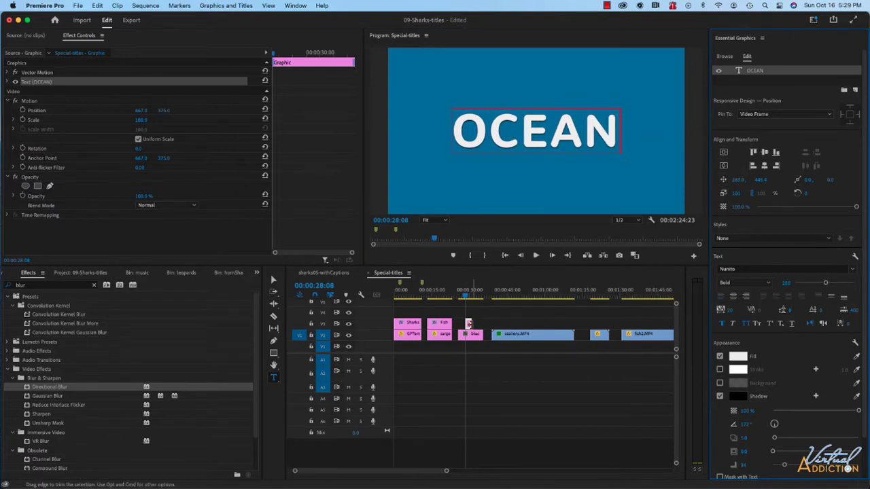
drag(473, 324, 482, 324)
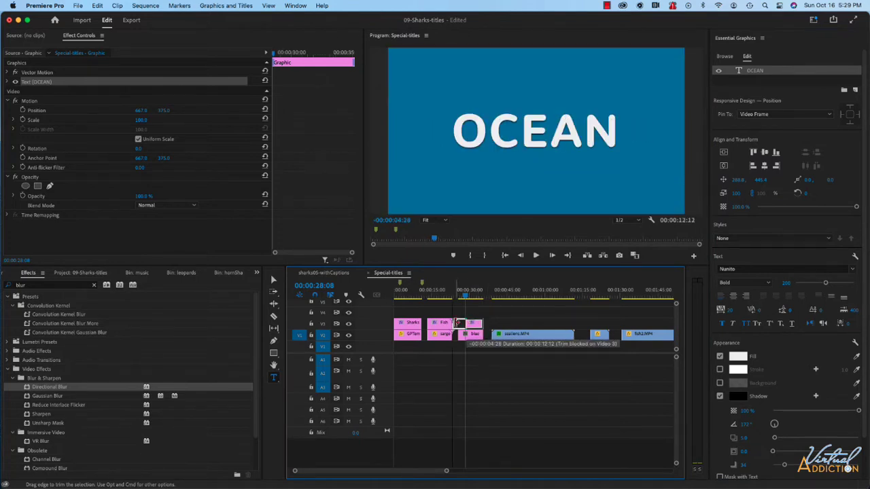
Step: Enlarge the OCEAN text layer to a scale of 160 and center it in the frame
click(8, 100)
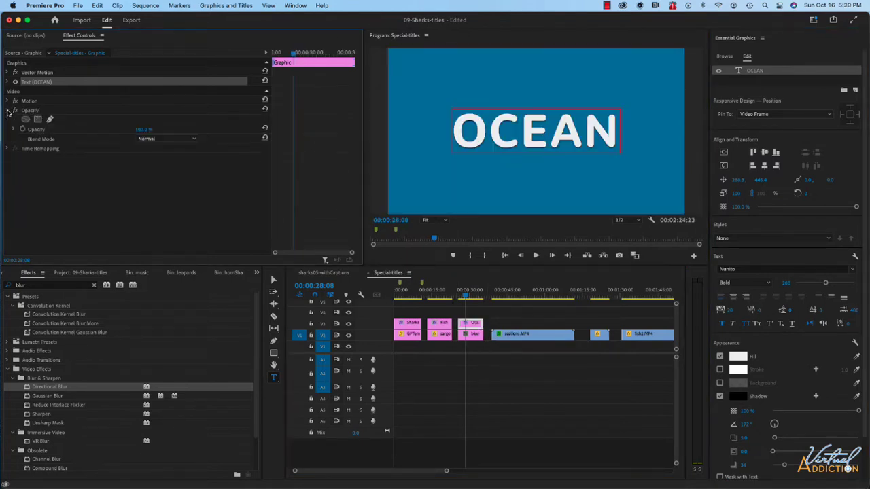
click(7, 110)
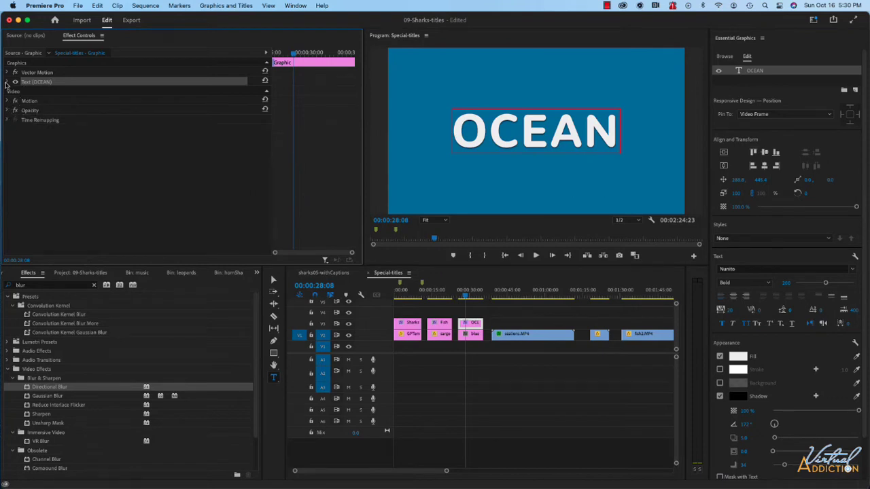
click(8, 82)
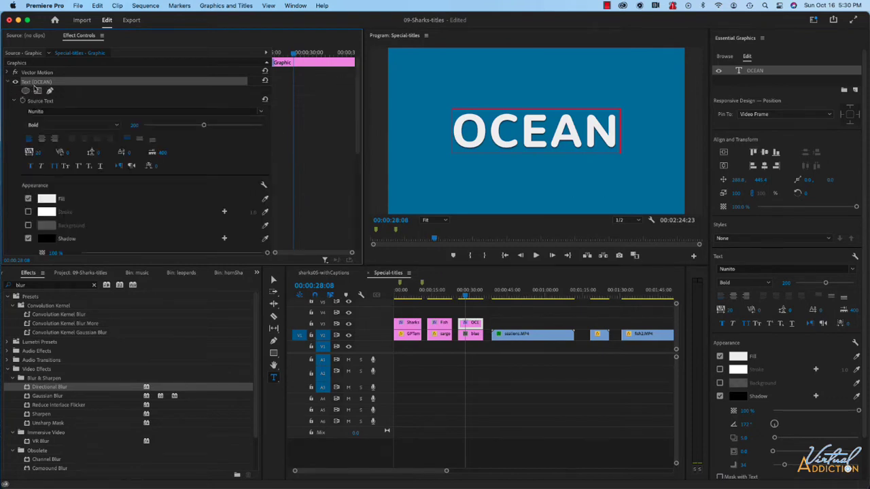
scroll(71, 198, down, 3)
scroll(70, 197, down, 4)
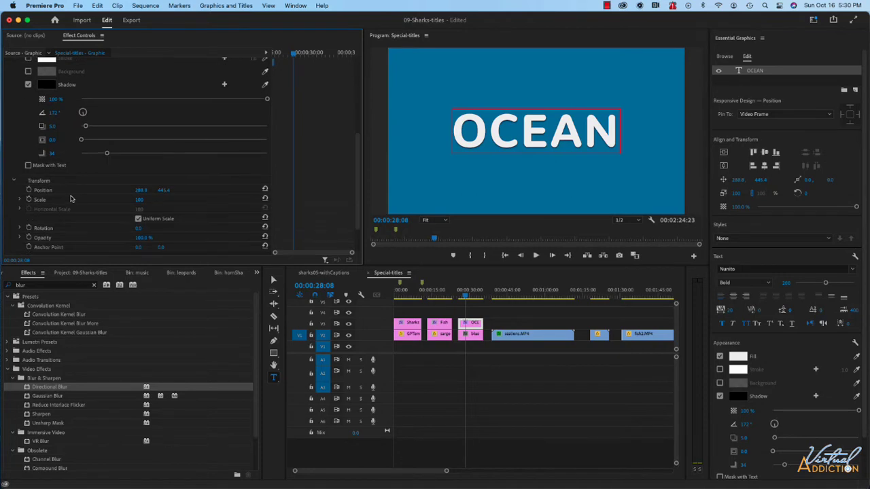
drag(139, 184, 269, 134)
click(722, 154)
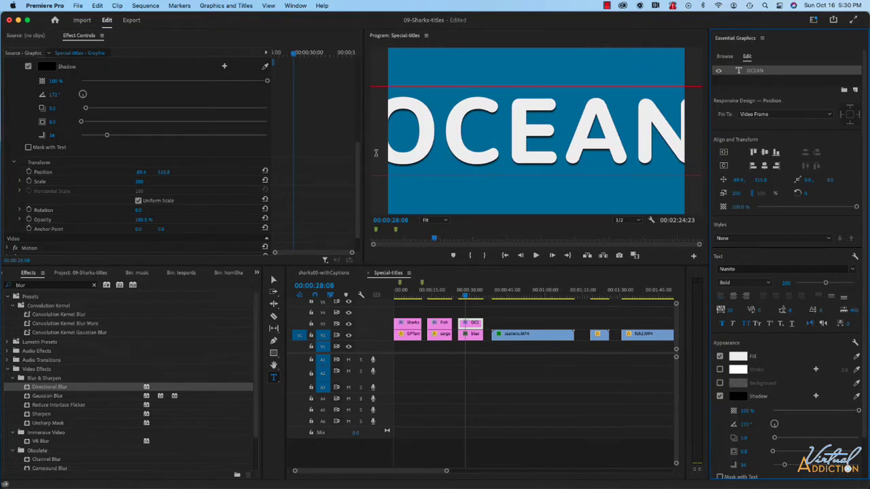
click(143, 182)
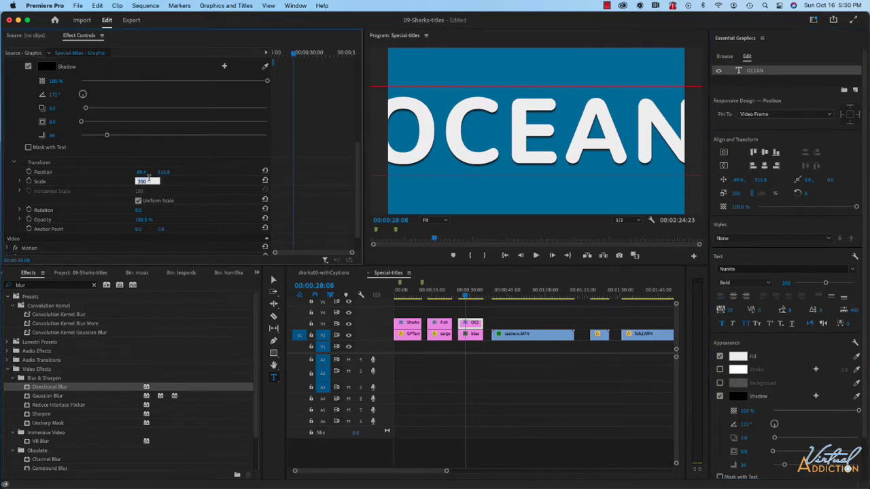
text(160)
key(Return)
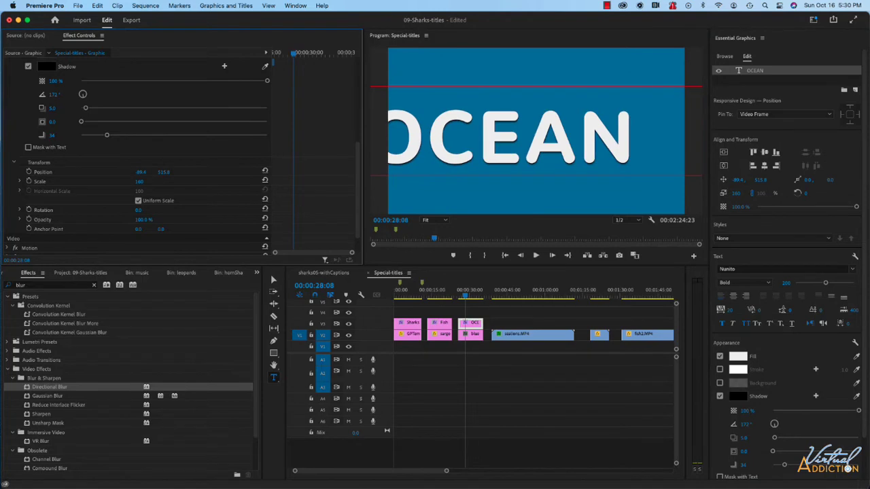
Step: Add the image dolphins.jpg from the stillImages folder as a new layer in the OCEAN graphic
key(v)
click(474, 328)
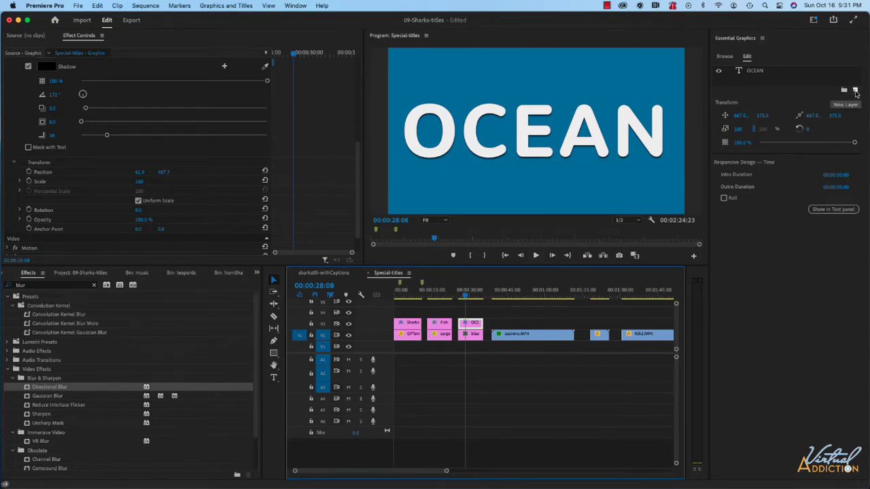
click(855, 91)
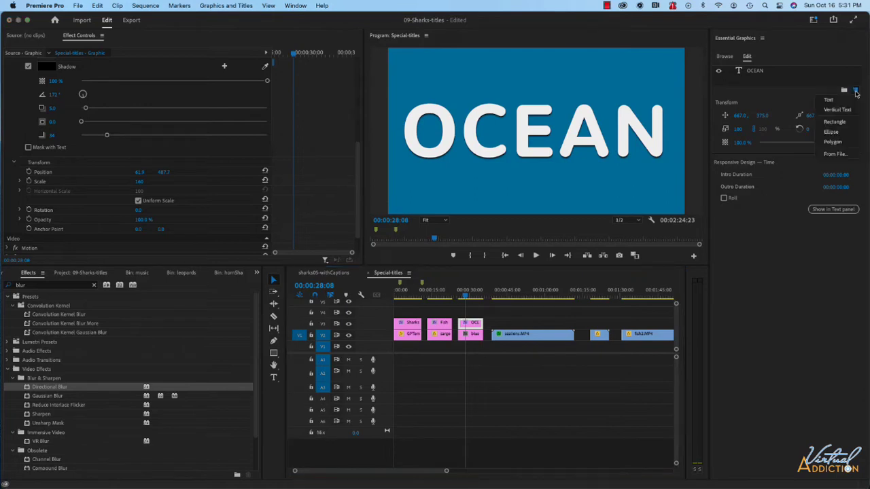
click(835, 155)
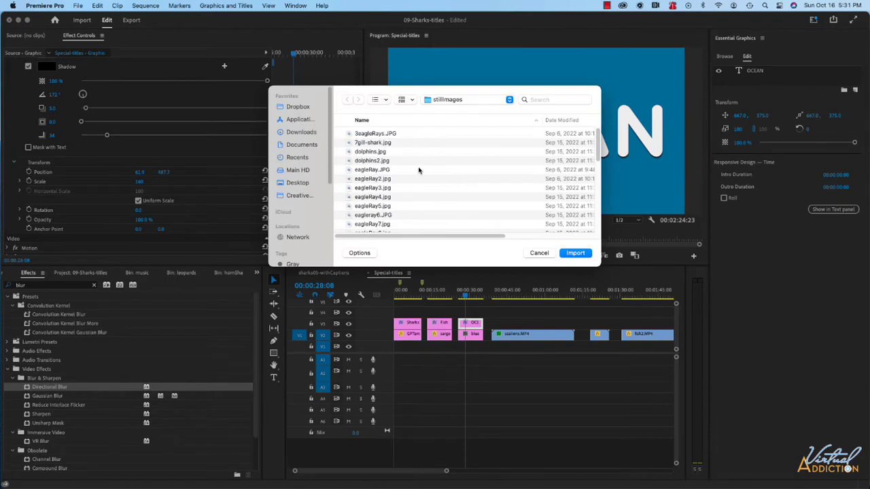
scroll(386, 193, down, 5)
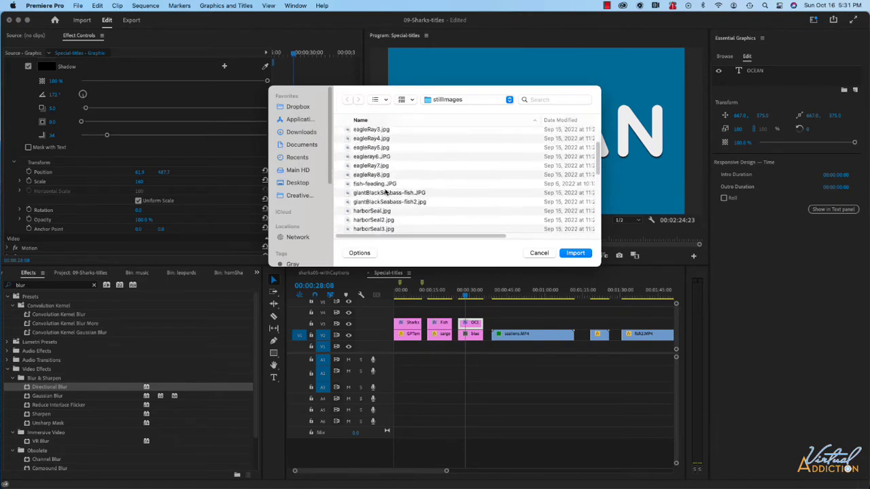
scroll(386, 192, up, 5)
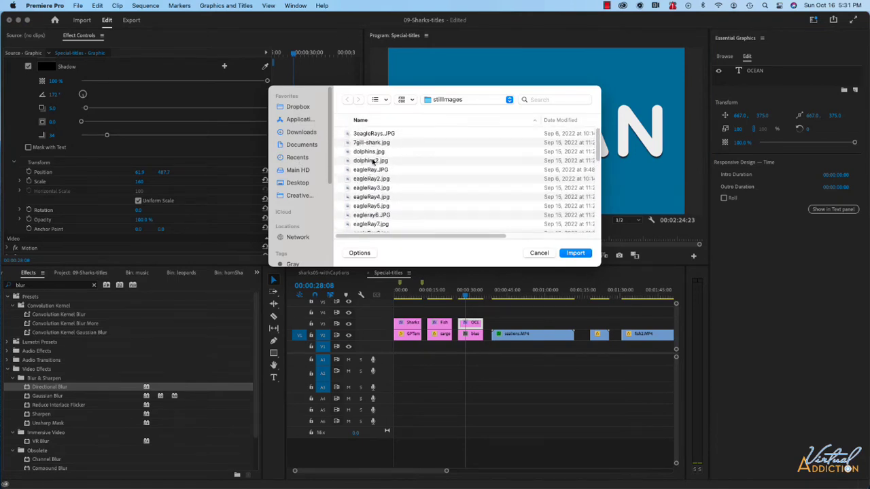
click(370, 151)
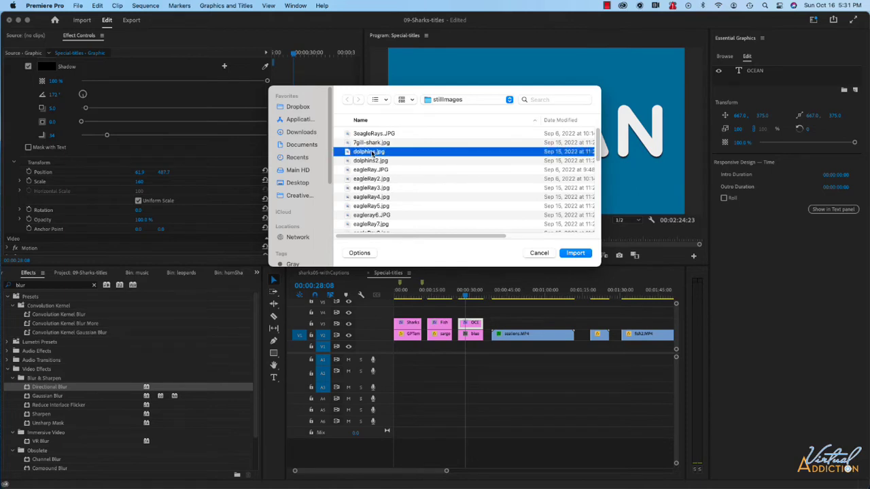
click(575, 253)
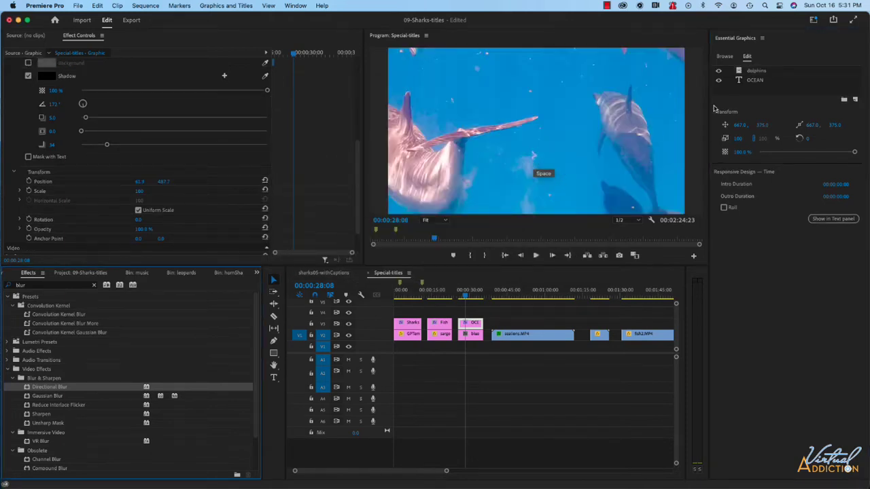
Step: Move the dolphins layer beneath the OCEAN text layer and enable Mask with Text on the text
click(757, 71)
click(757, 80)
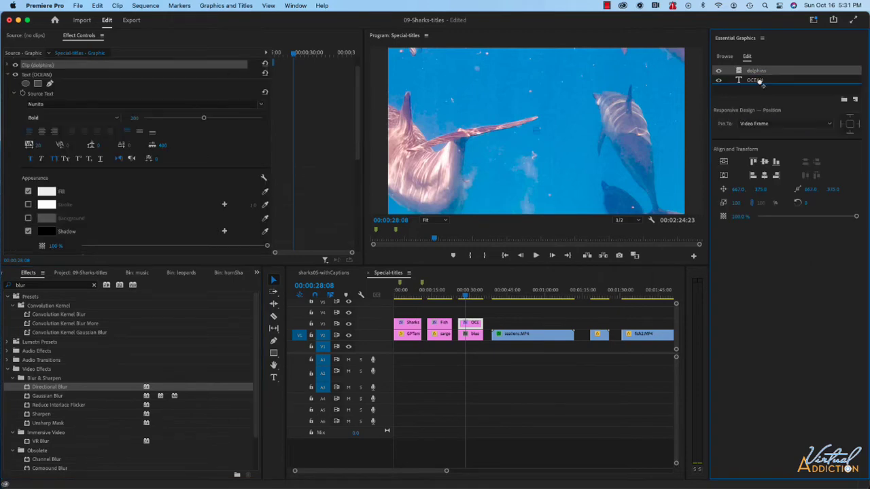
drag(759, 84, 752, 88)
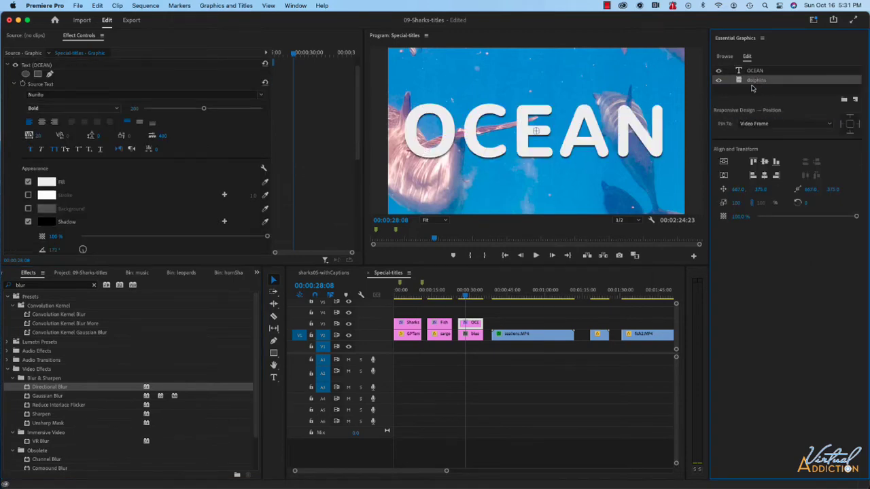
click(754, 71)
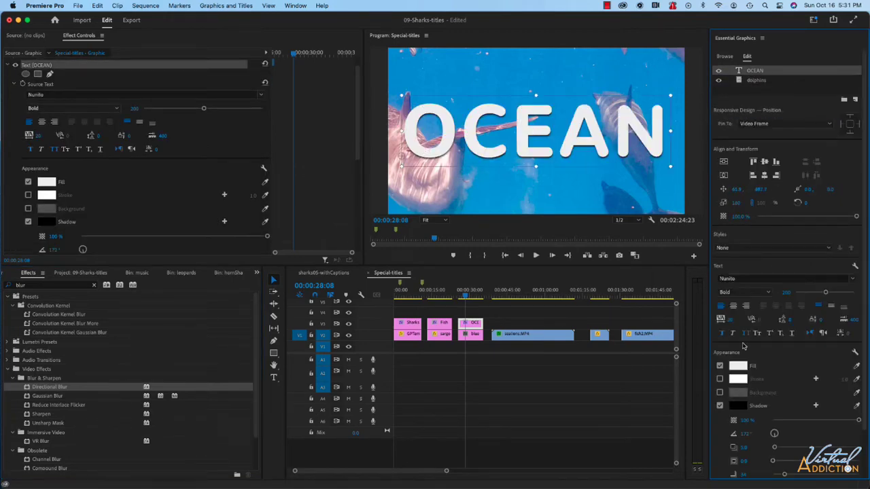
scroll(742, 347, down, 2)
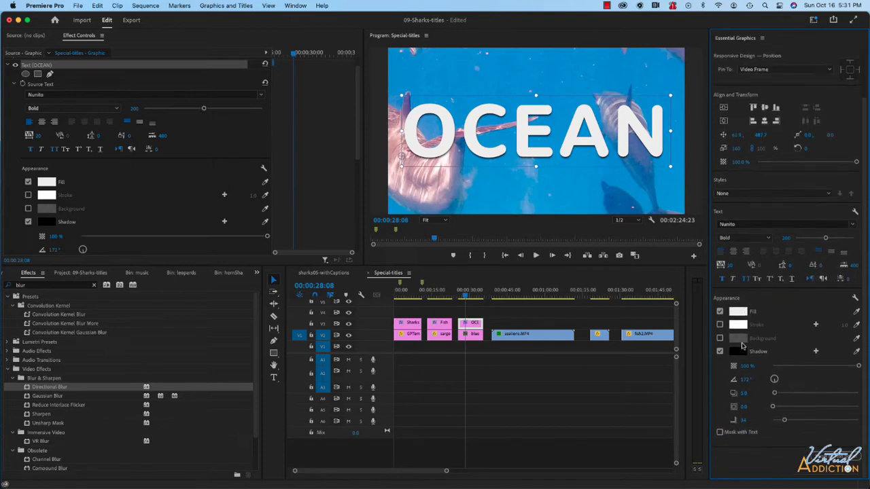
click(721, 432)
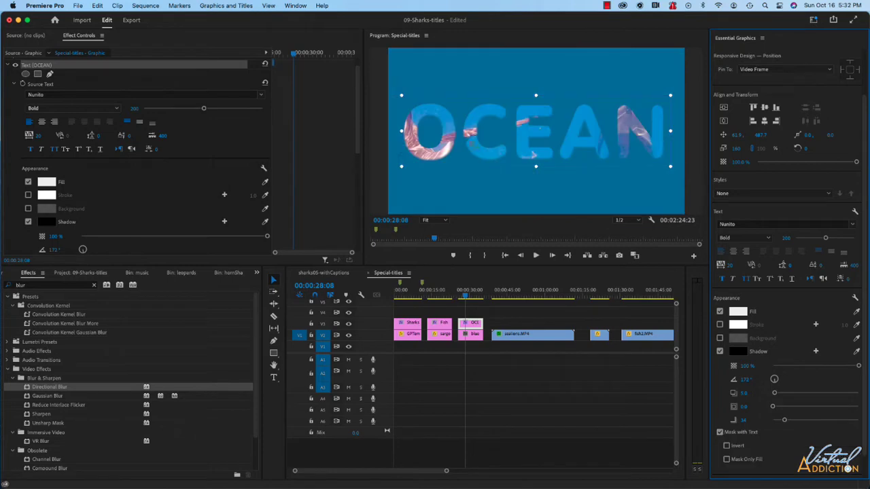
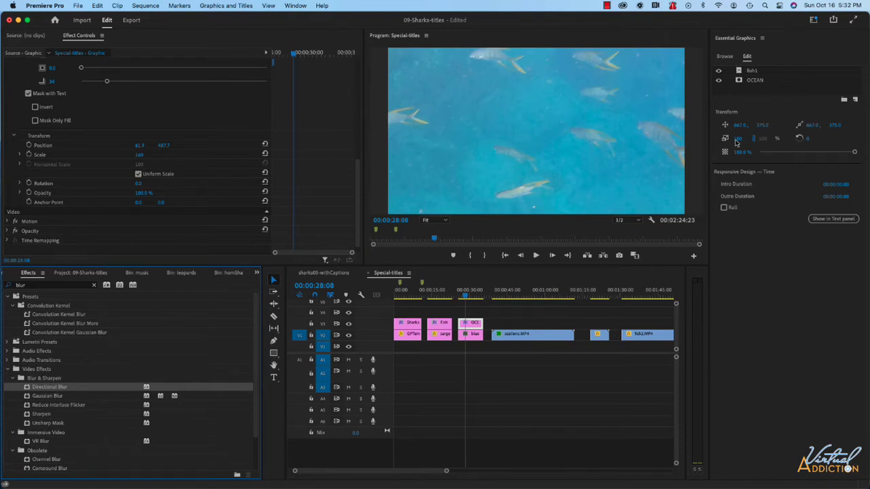
Step: Move the fish1 video layer beneath the OCEAN text layer in the graphic
click(749, 79)
drag(750, 76, 750, 86)
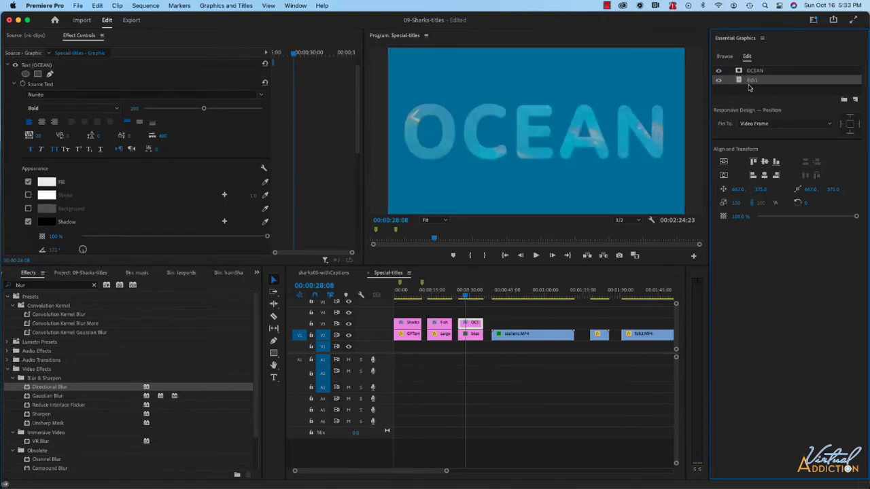
Step: Invert the OCEAN text mask to preview the cut-out look, and turn the inversion off again
click(751, 71)
scroll(781, 204, down, 3)
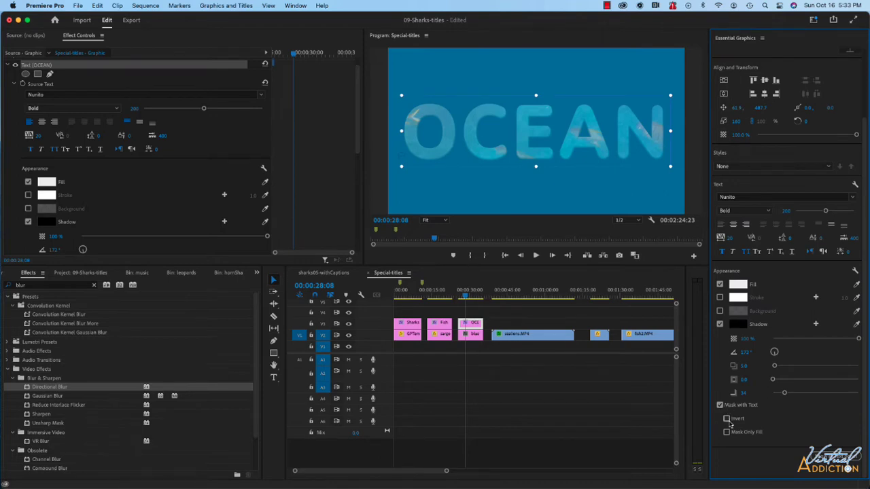
click(727, 420)
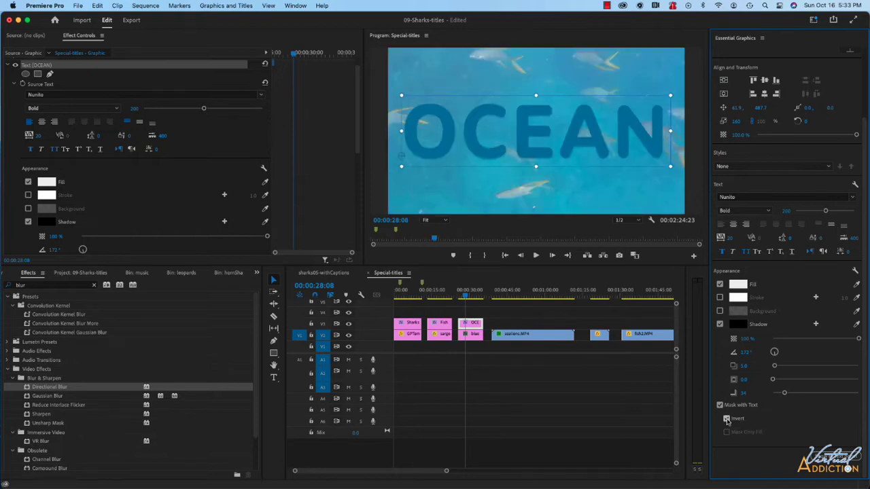
click(727, 420)
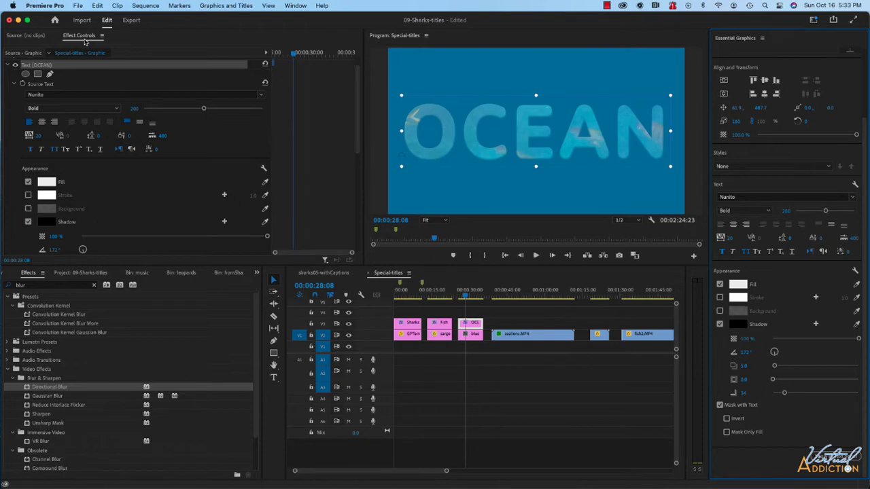
Step: Scale the fish1 clip layer to 48 so the footage still fills all the OCEAN letters
click(39, 95)
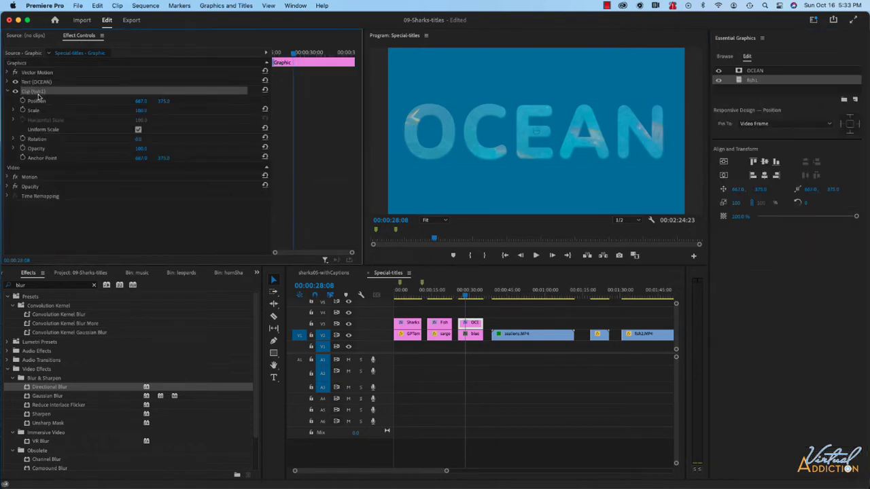
drag(140, 110, 116, 110)
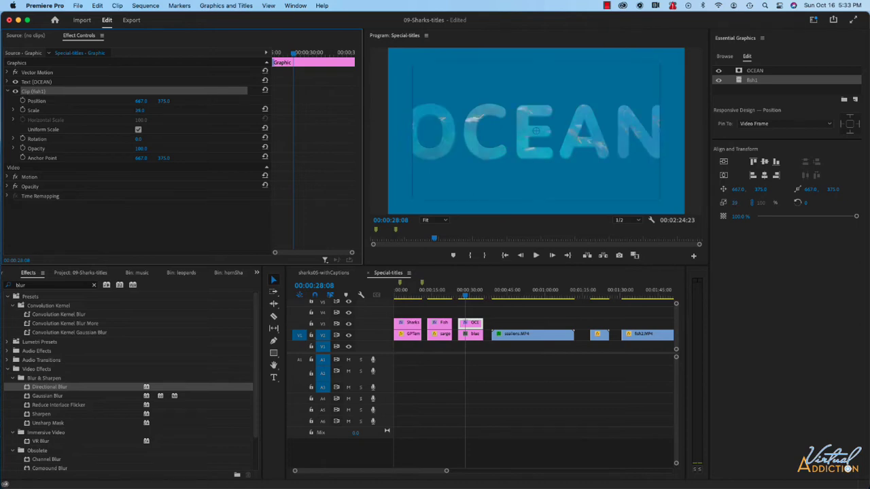
drag(140, 110, 153, 110)
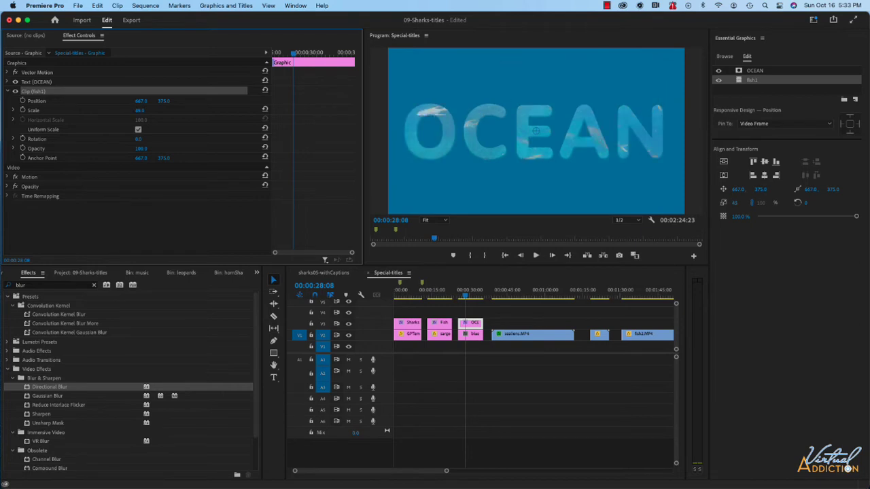
Step: Play the OCEAN title from its start to review the fish footage moving inside the letters
click(461, 298)
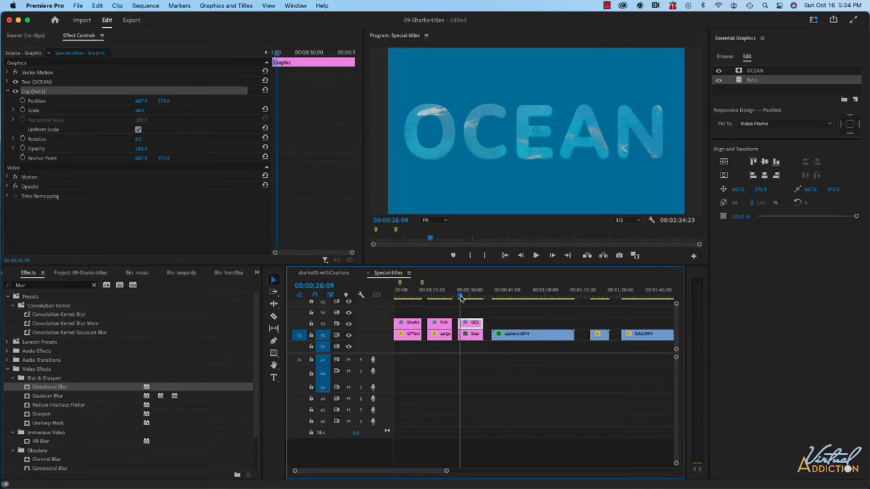
drag(461, 298, 459, 298)
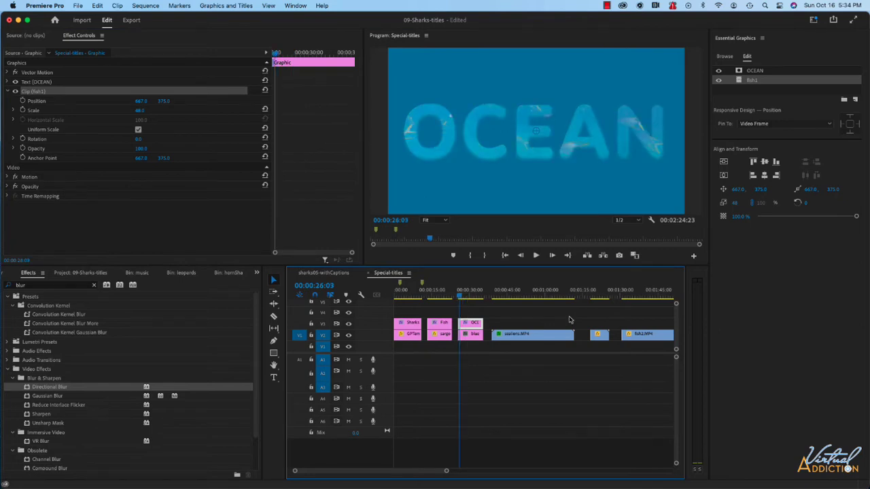
key(space)
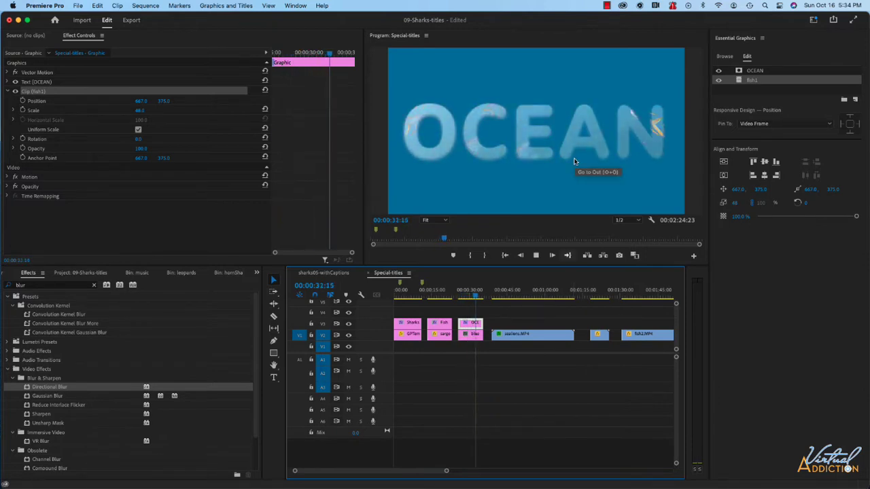
Step: Enable Scale keyframing for the OCEAN text layer at the start of its clip
click(762, 75)
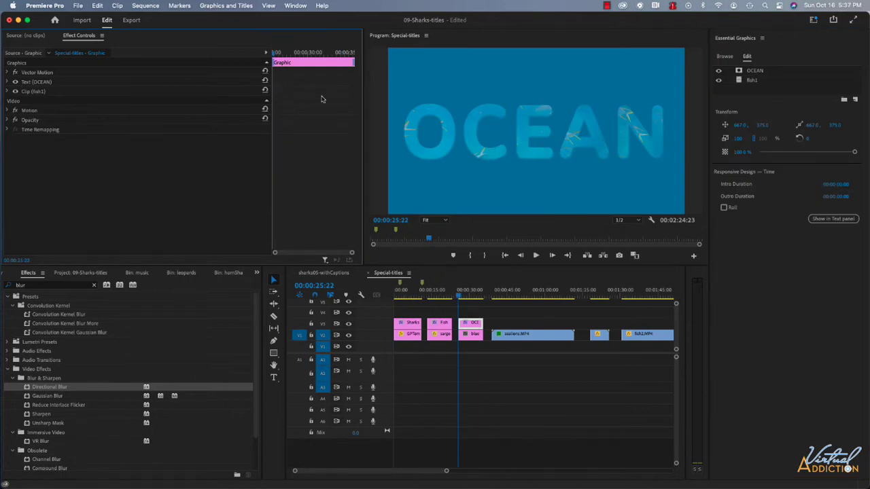
click(7, 83)
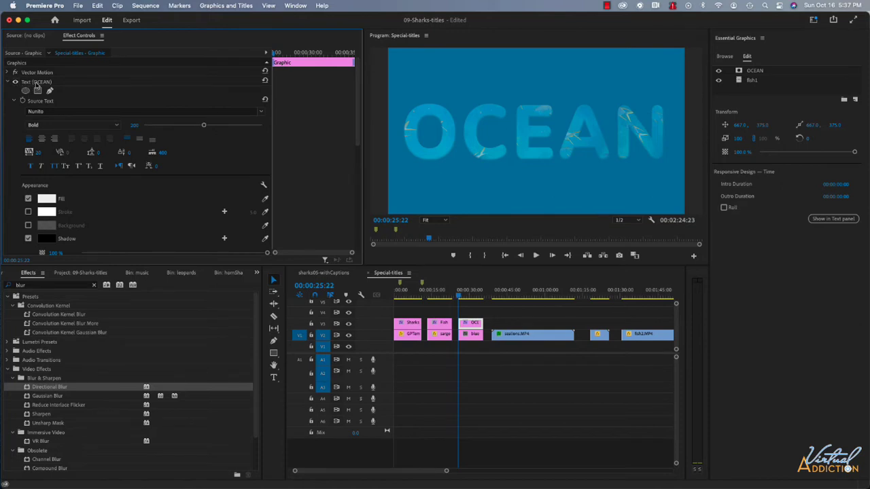
scroll(113, 194, down, 4)
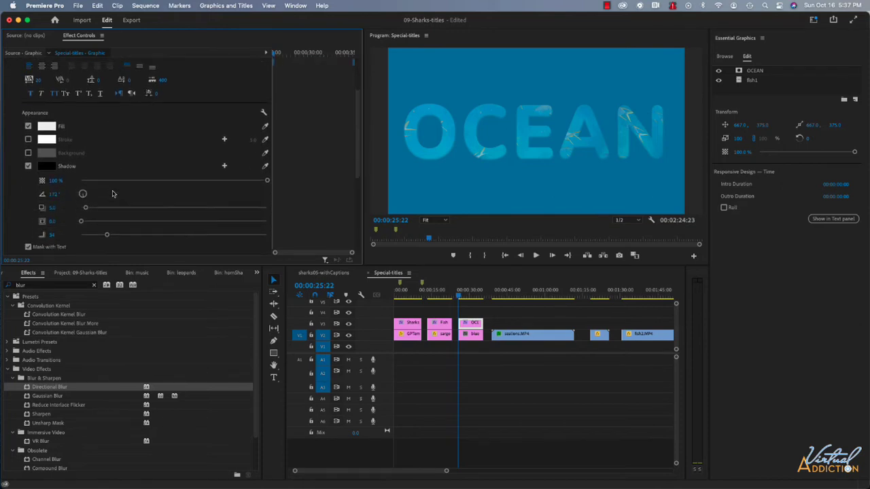
scroll(113, 194, down, 3)
scroll(113, 195, down, 4)
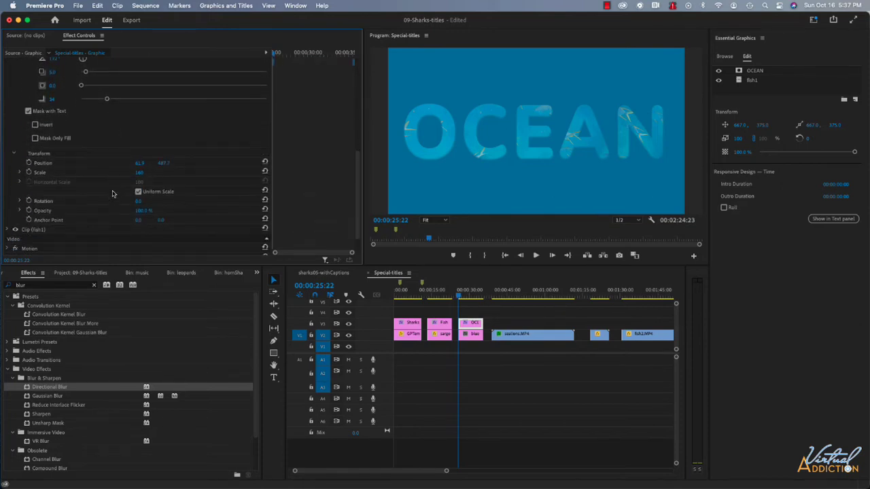
click(29, 173)
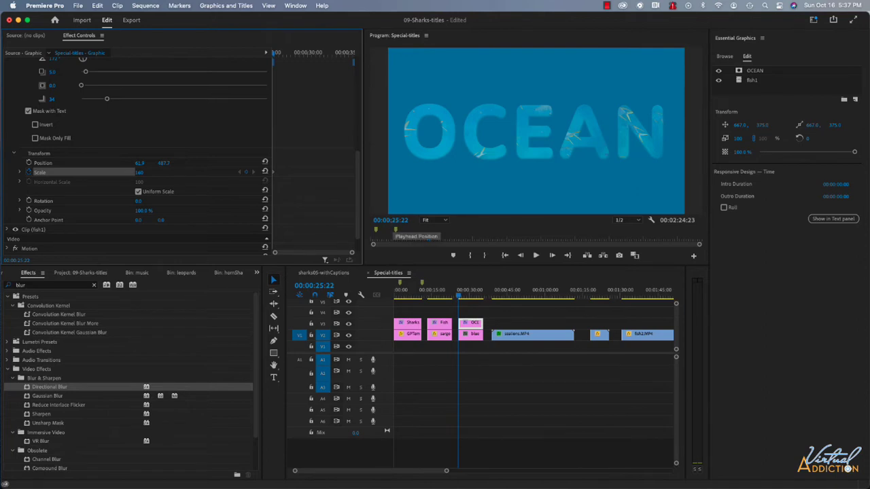
Step: Add a second Scale keyframe to the OCEAN text three seconds into the clip, at 00:00:28:22
click(393, 221)
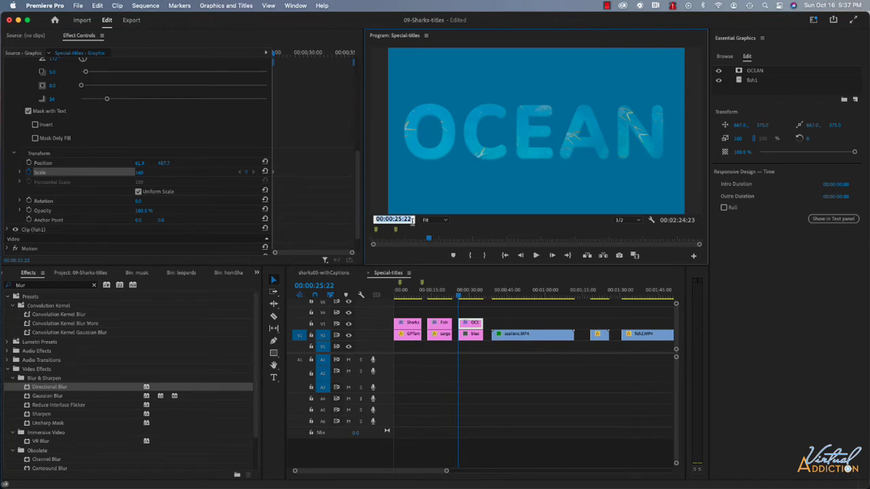
text(+3.)
key(Return)
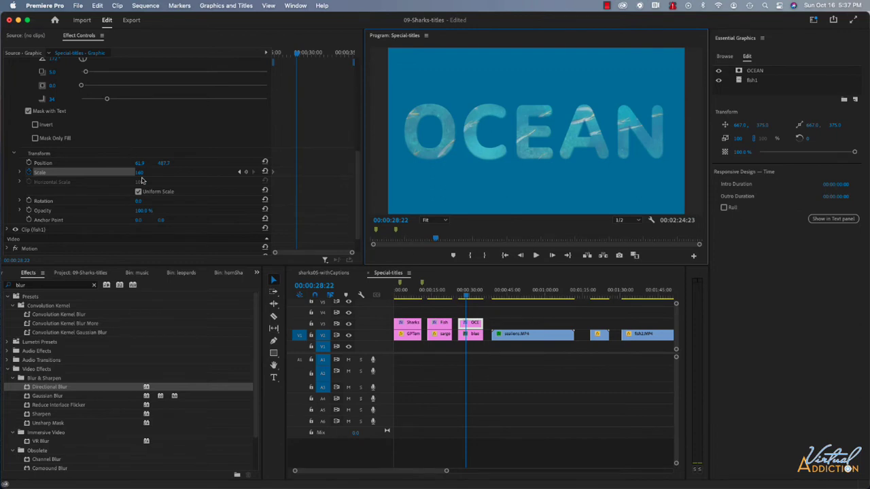
click(247, 175)
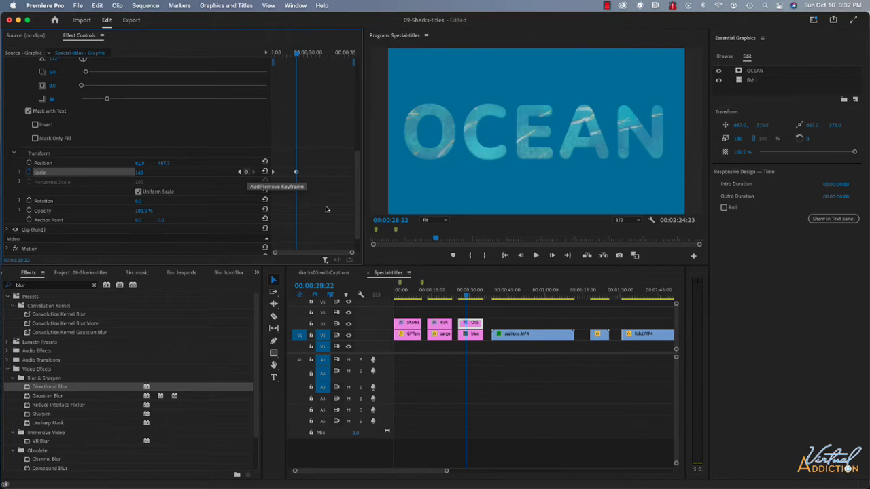
Step: Set the OCEAN text's Scale to 332 at the first keyframe and enable Position keyframing there
key(Up)
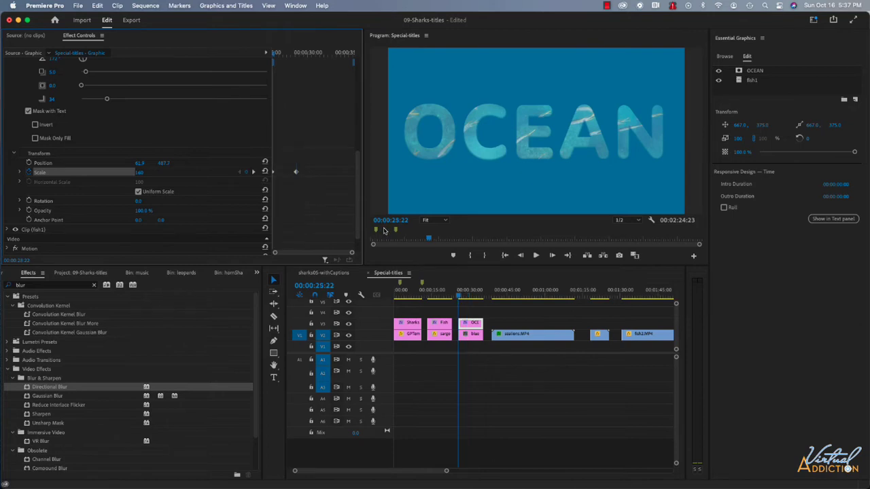
click(139, 173)
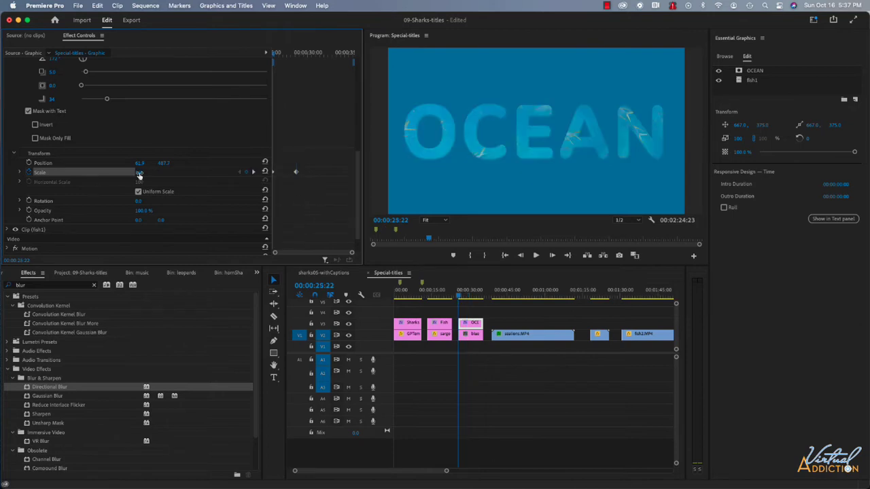
drag(140, 172, 204, 172)
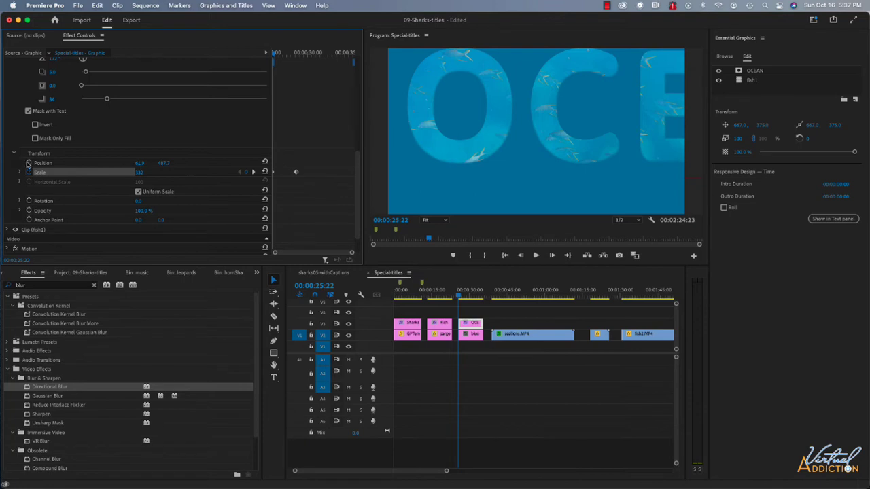
click(28, 163)
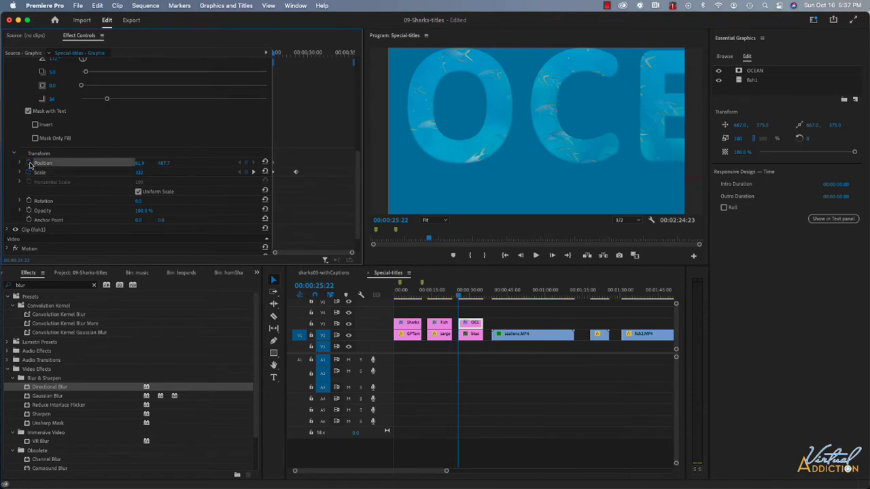
Step: Add a second Position keyframe for the OCEAN text at 00:00:28:22 and set the first keyframe's Position to -384.1, 543.7
click(255, 172)
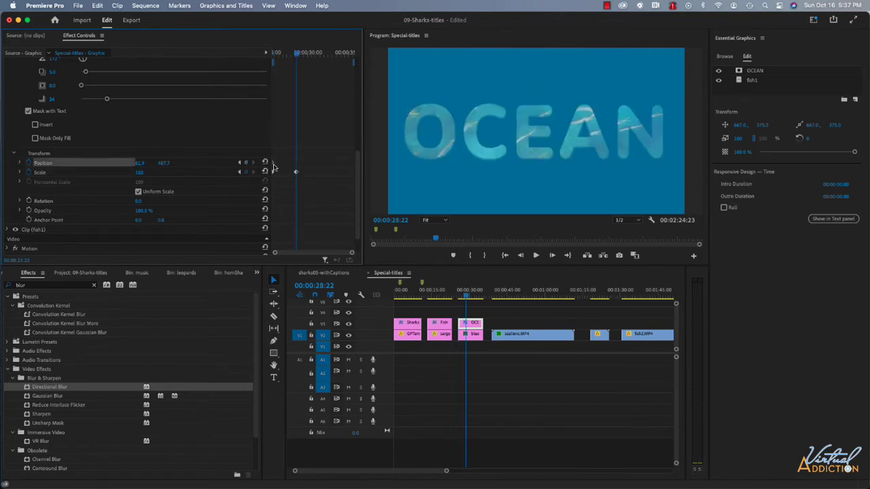
click(248, 164)
key(Up)
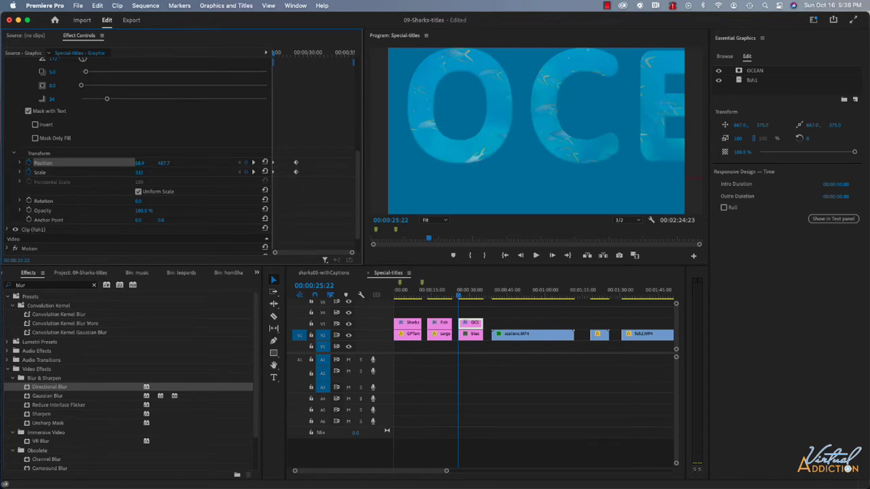
drag(139, 163, 27, 163)
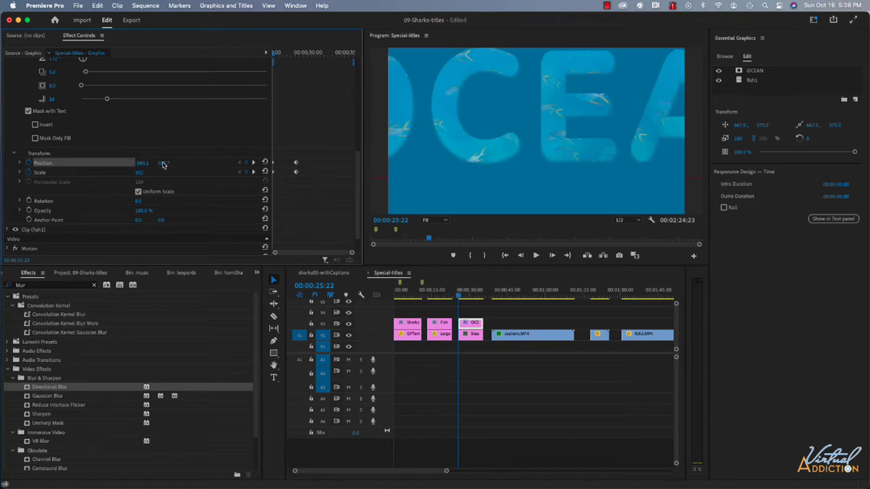
drag(163, 164, 182, 165)
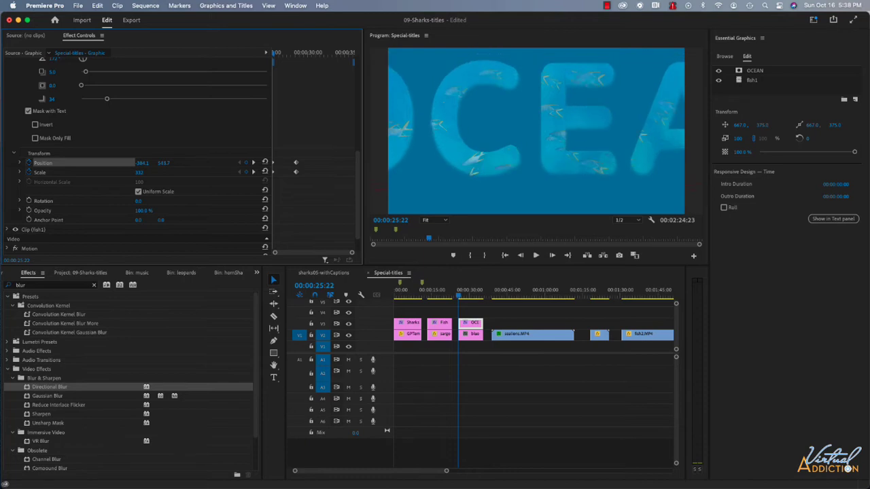
Step: Play the OCEAN title from its start to review the combined scale and position animation
click(460, 296)
key(space)
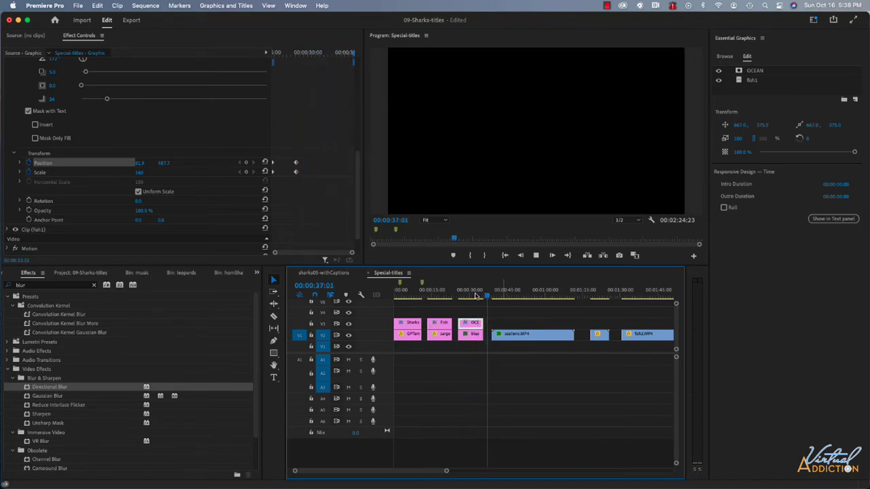
click(476, 296)
drag(475, 296, 473, 297)
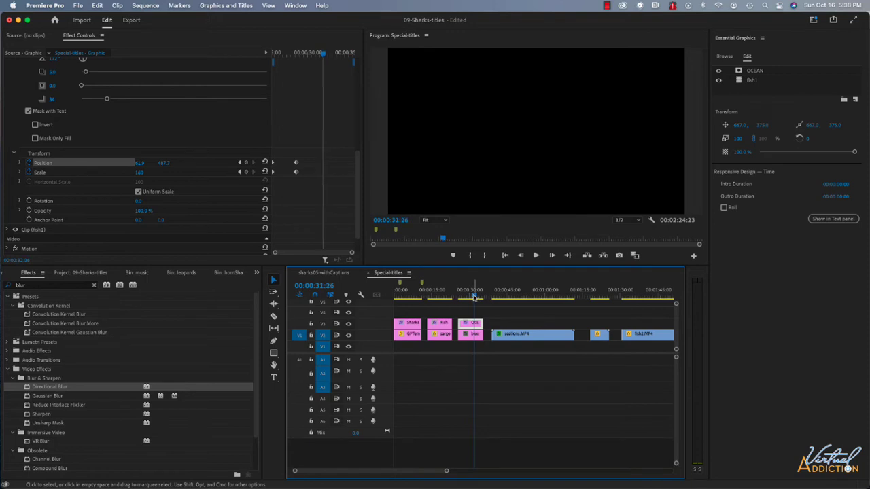
key(space)
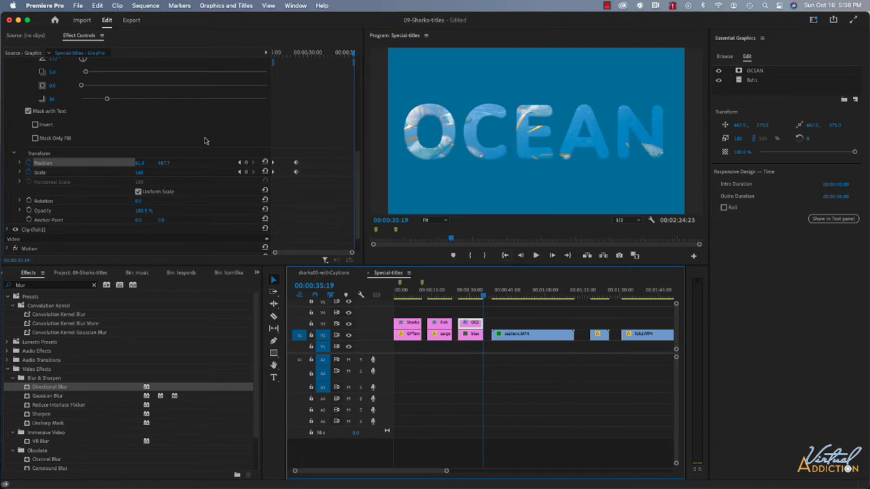
Step: Show the fish1 clip layer's transform properties and scrub through the OCEAN title to examine the footage inside the letters
click(14, 230)
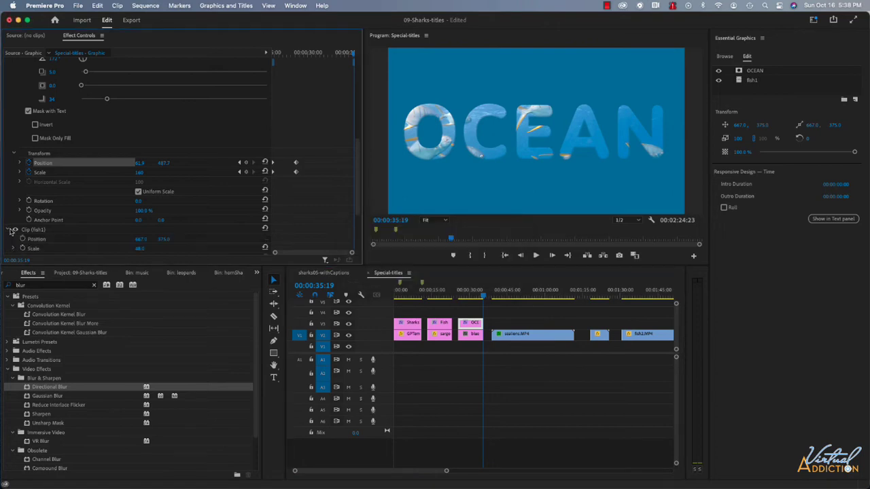
scroll(59, 228, down, 4)
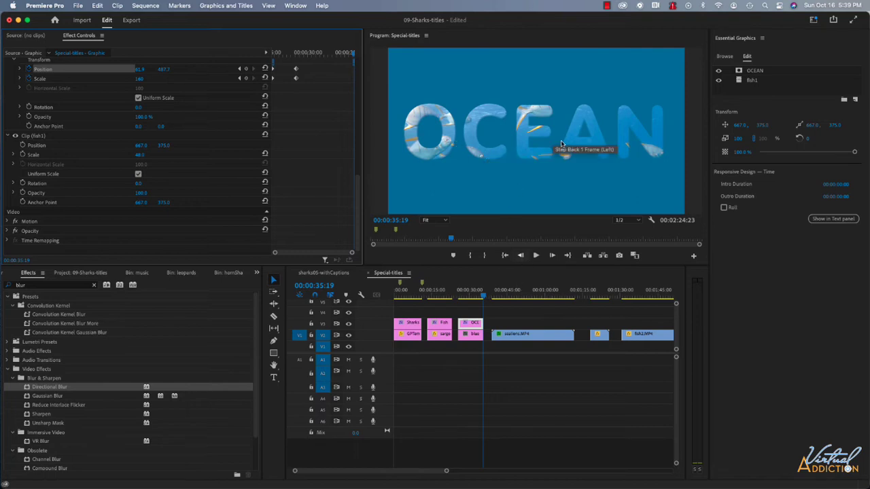
click(471, 299)
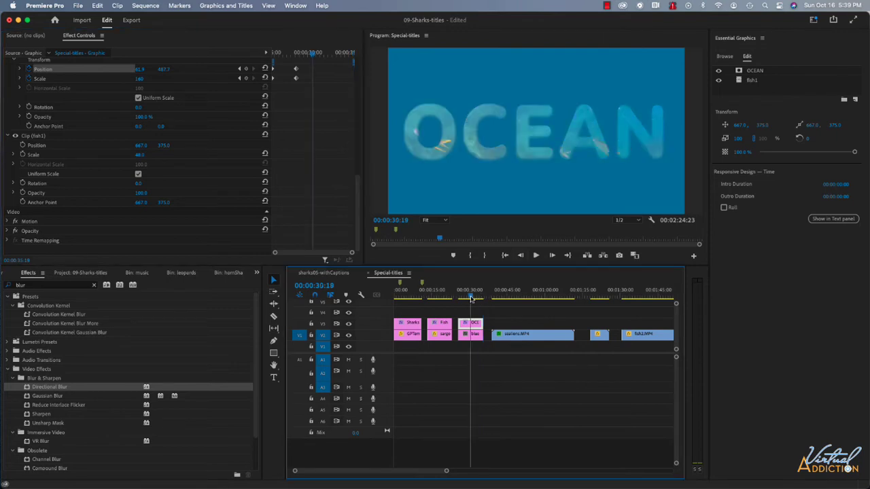
drag(475, 299, 483, 299)
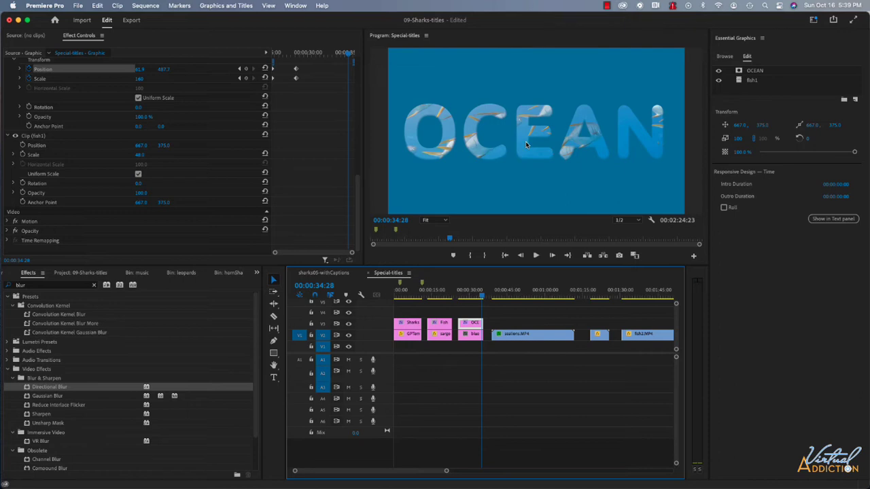
Step: Add a text layer at the start of the sealions.MP4 clip, centre-align its text and centre it vertically in the frame
click(503, 297)
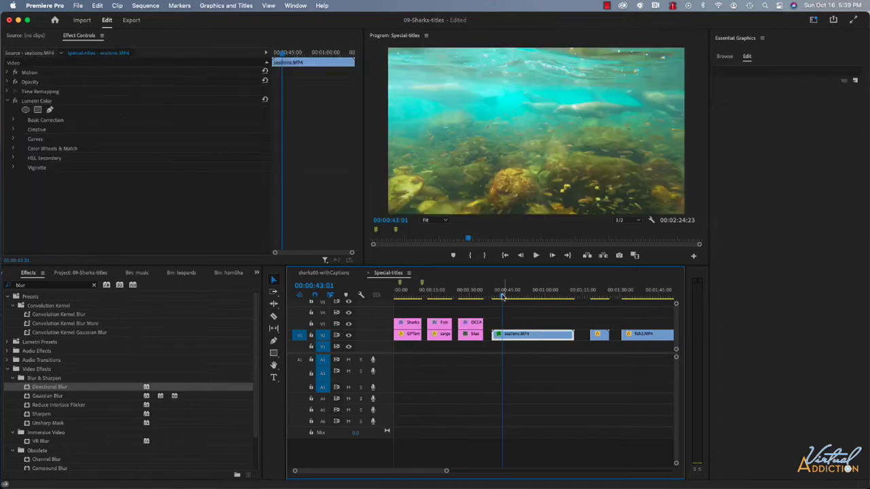
mouse_move(503, 297)
mouse_down()
mouse_move(536, 297)
mouse_move(492, 300)
mouse_up()
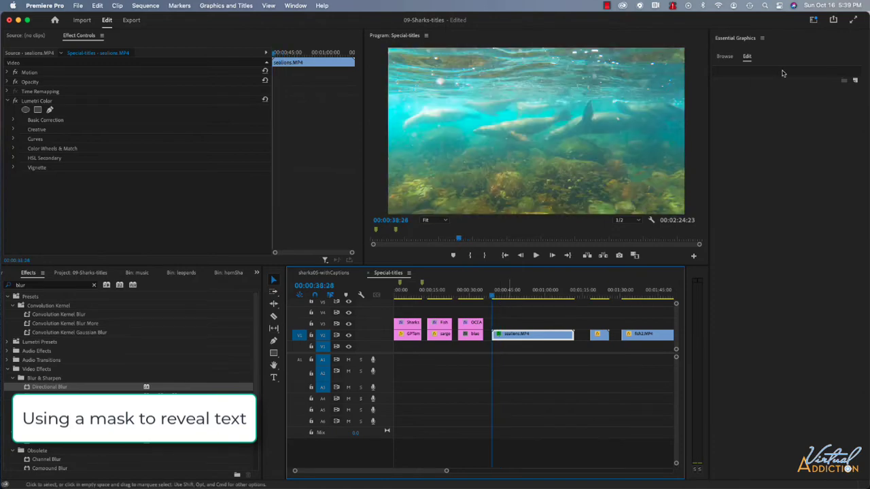
click(855, 80)
click(836, 91)
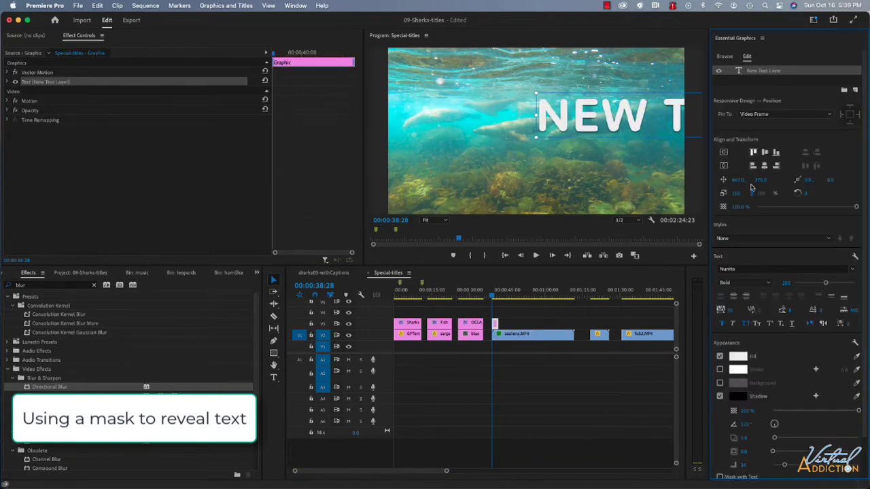
click(733, 296)
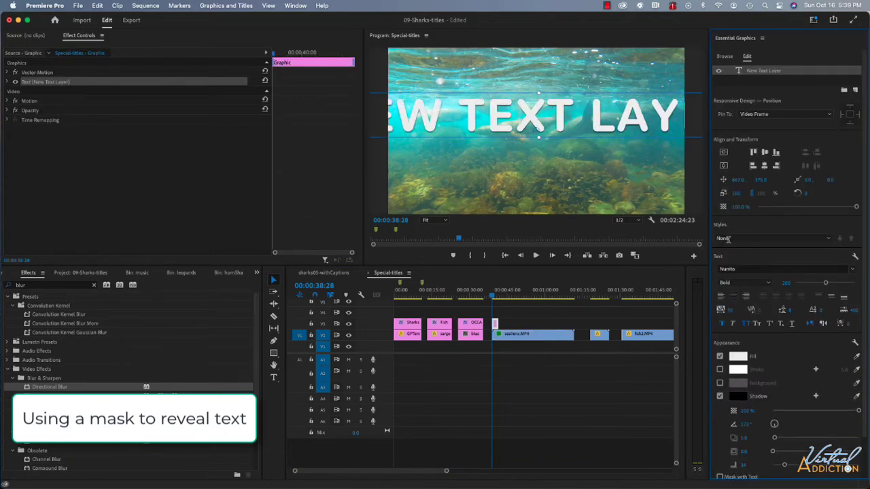
click(723, 154)
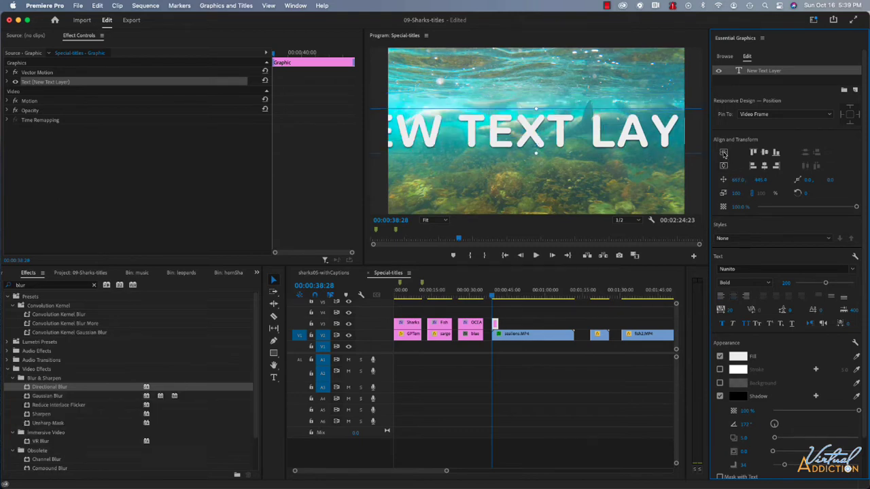
Step: Replace the new text layer's placeholder wording with "Sea Lions"
click(555, 134)
key(t)
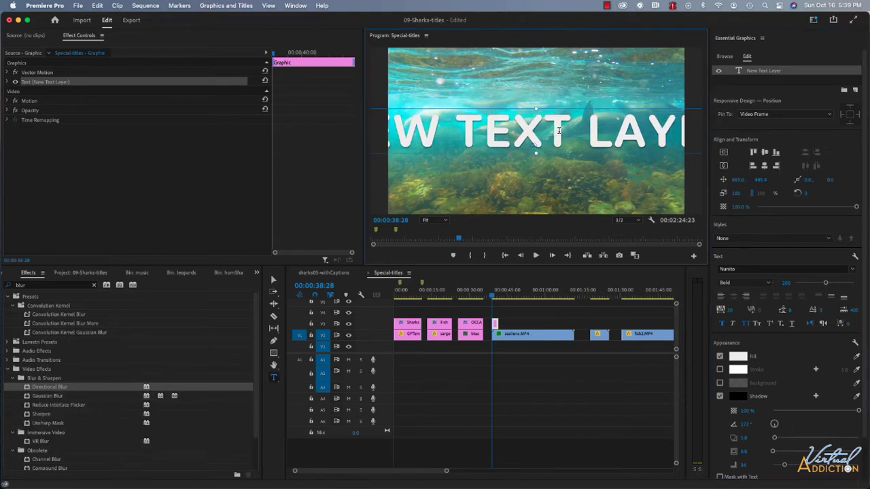
click(558, 133)
triple_click(558, 133)
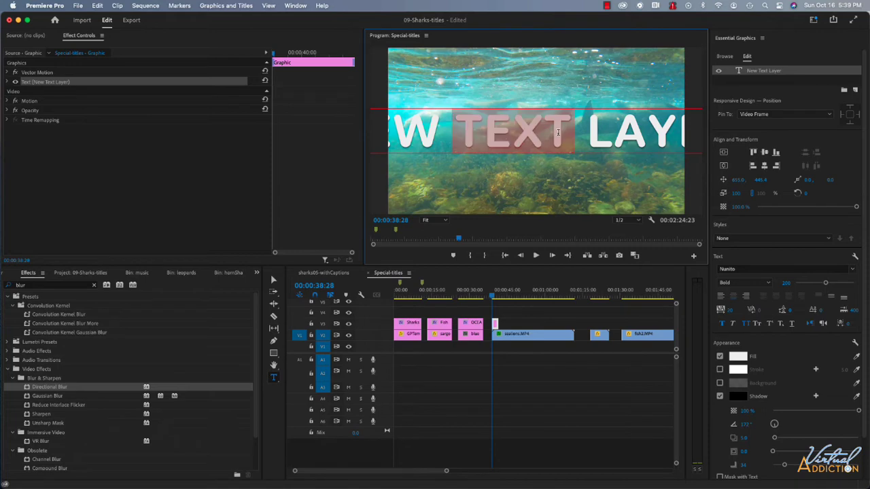
key(BackSpace)
text(Sea Lions)
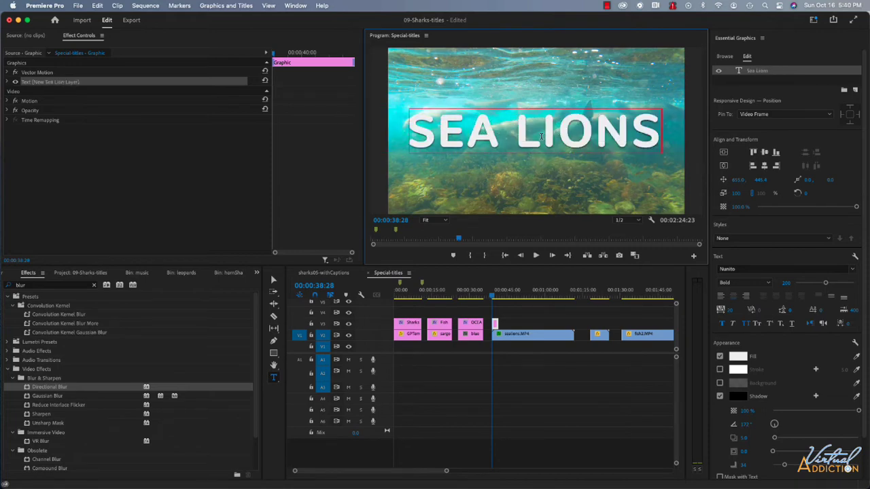
click(709, 153)
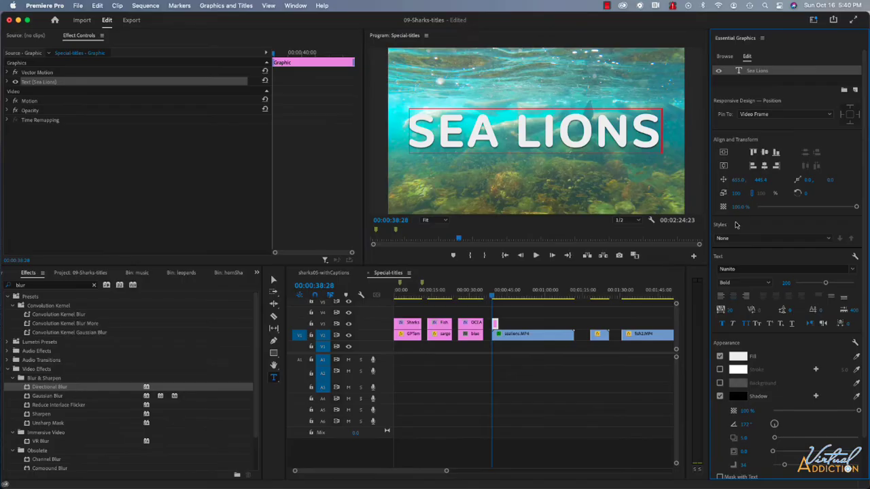
Step: Set the Sea Lions text layer's Scale to 75
click(8, 82)
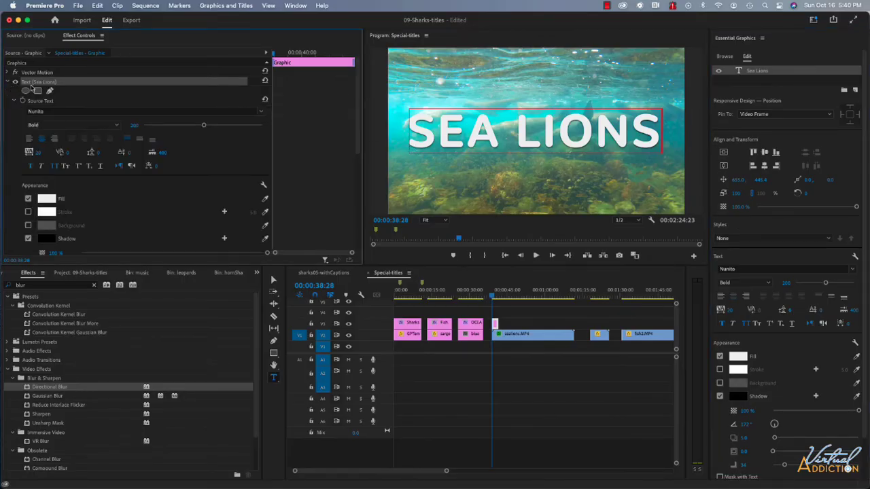
scroll(58, 175, down, 5)
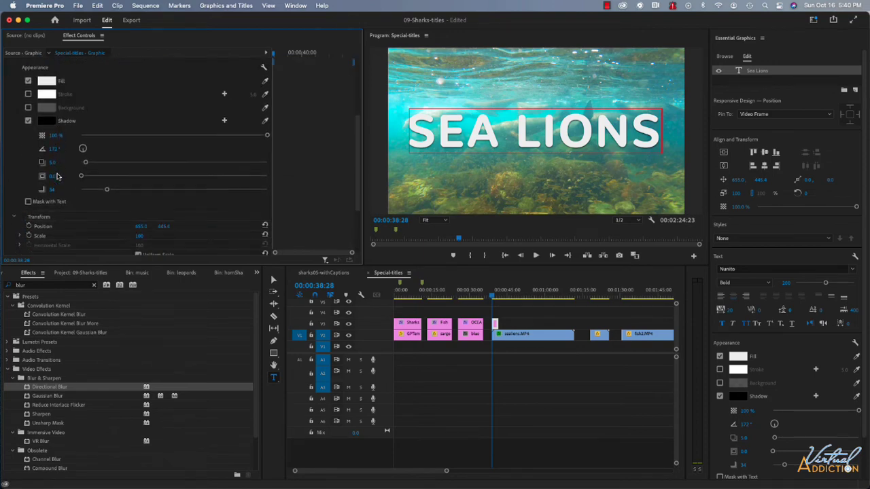
scroll(58, 175, down, 2)
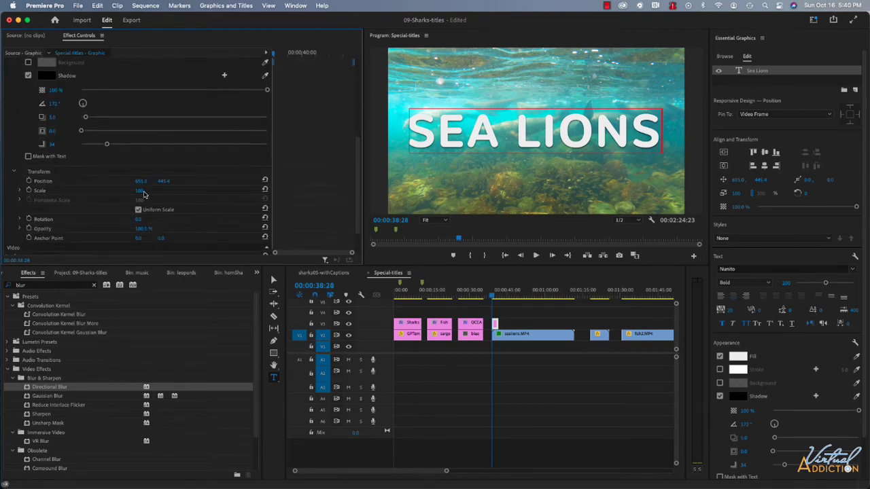
click(147, 191)
text(75)
key(Return)
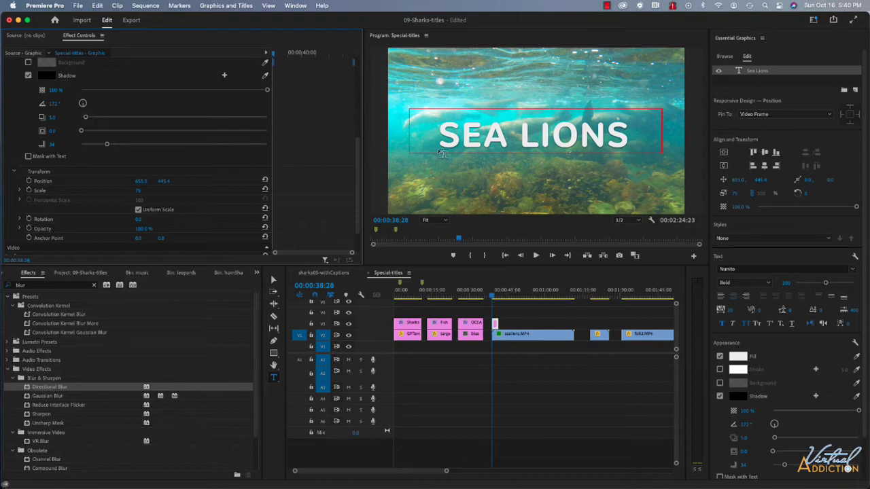
click(512, 134)
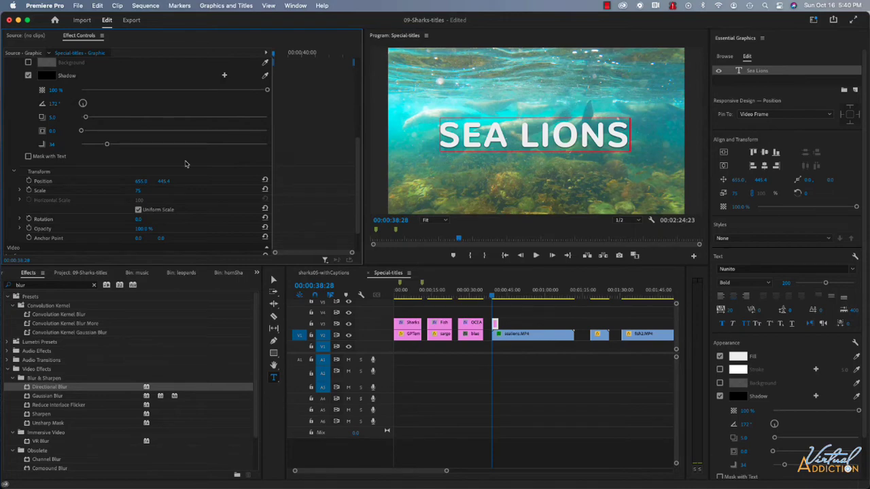
Step: Draw a narrow, slanted four-point bezier mask on the Sea Lions text layer, just before the first letter
scroll(44, 202, up, 8)
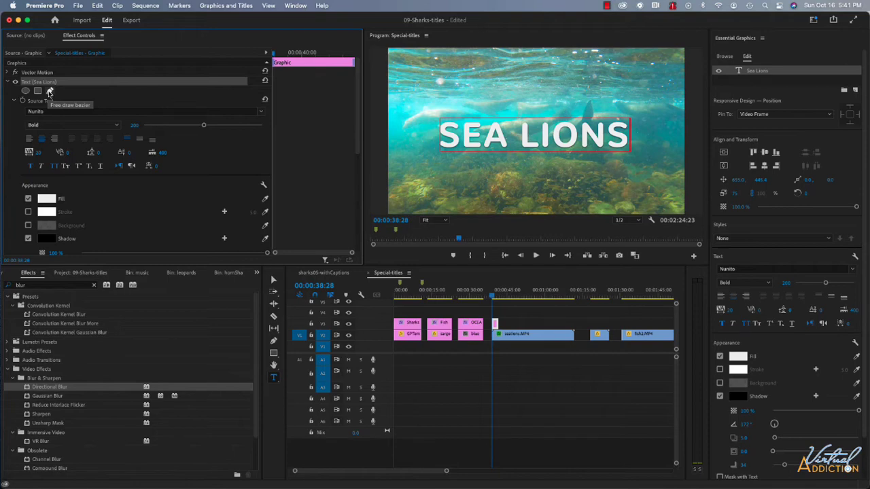
click(49, 92)
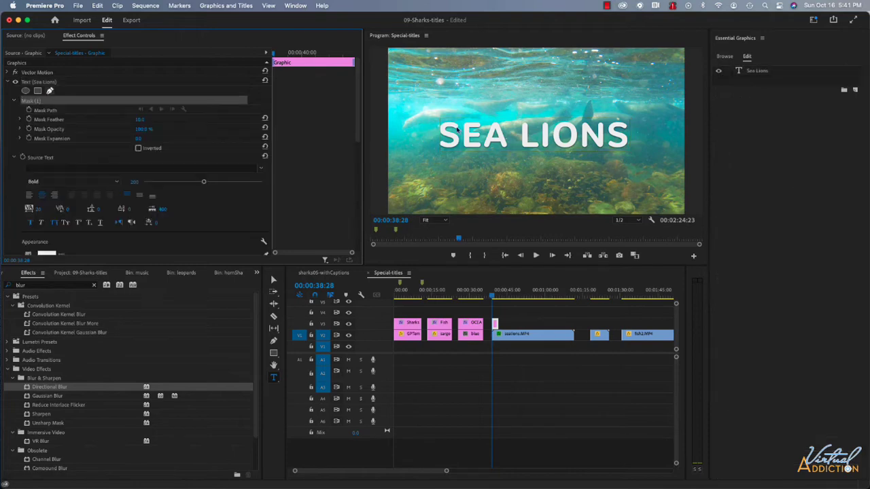
click(392, 94)
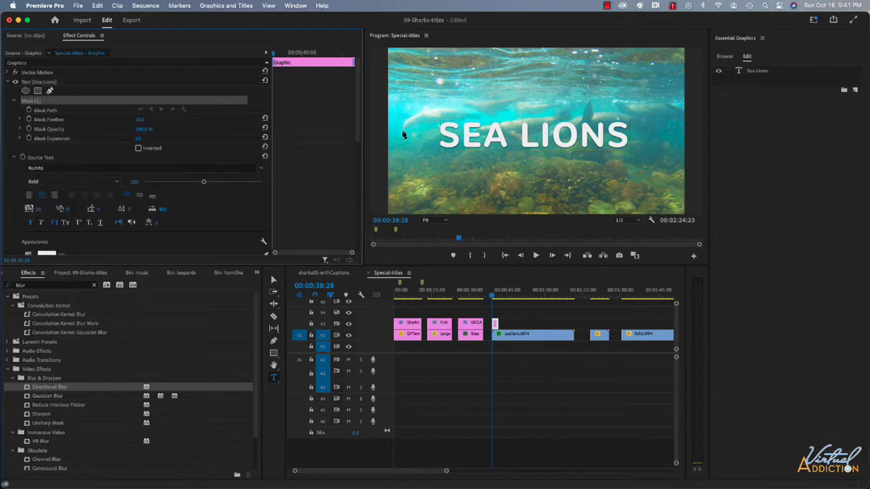
click(427, 197)
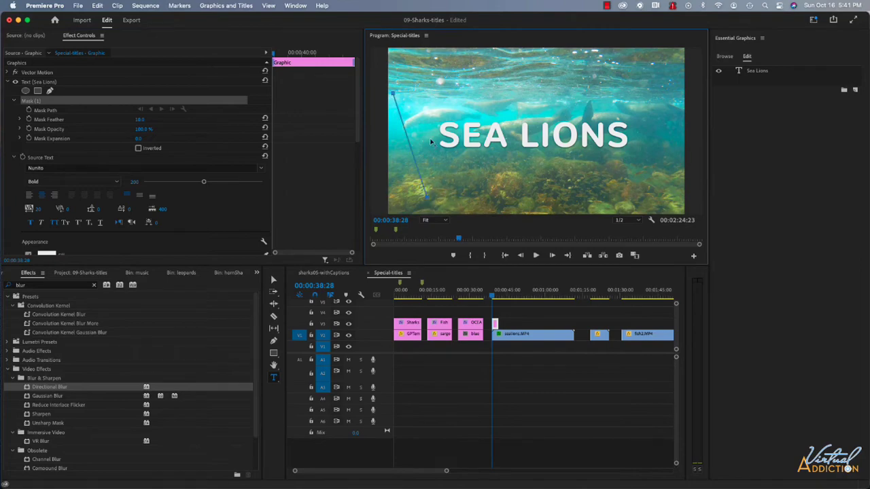
click(410, 90)
click(394, 93)
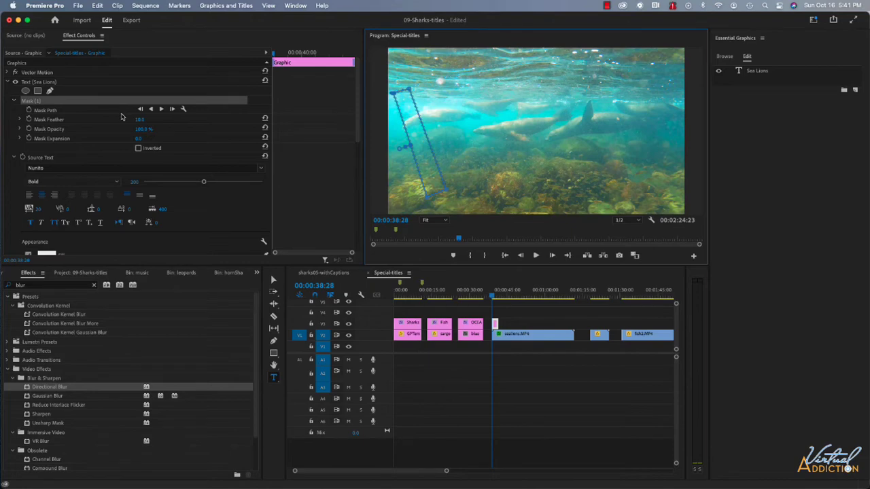
Step: Enable Mask Path keyframing at the start of the title and extend the Sea Lions clip to the end of sealions.MP4
click(30, 110)
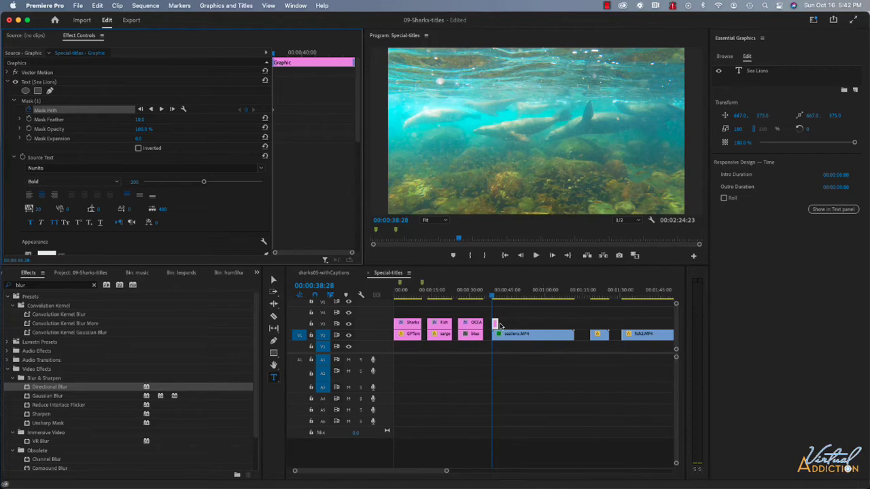
drag(495, 323, 573, 323)
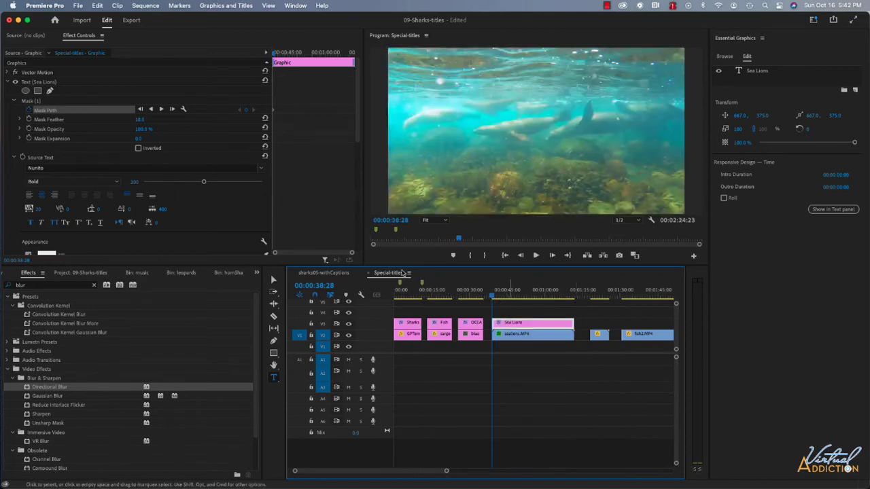
Step: Four seconds into the Sea Lions title, move the mask's two leading corner points across the text so the mask encloses the full title
click(390, 222)
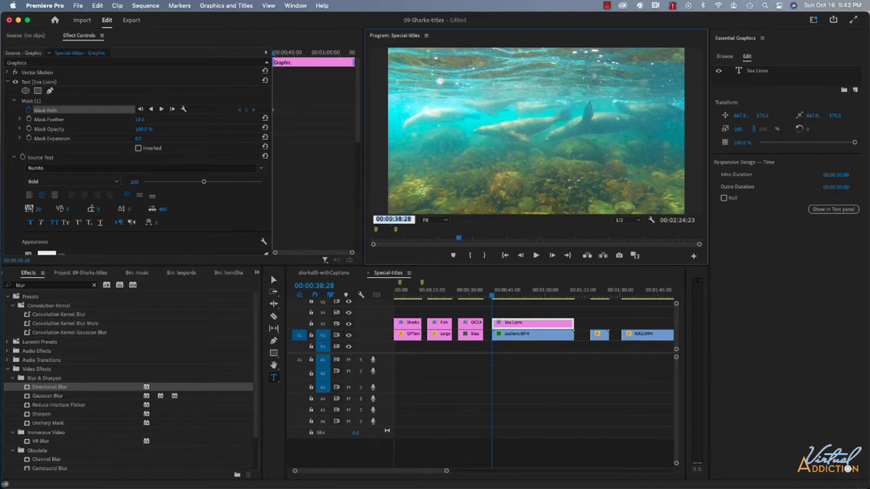
text(+4.)
key(Return)
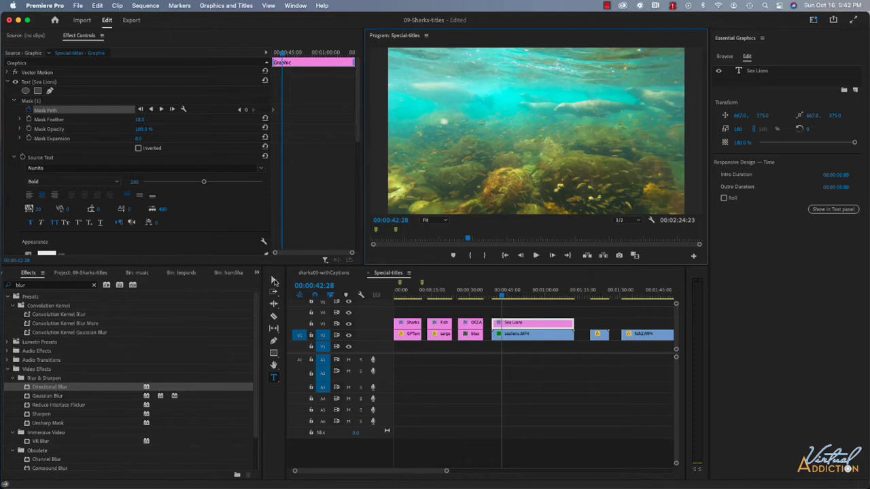
click(272, 280)
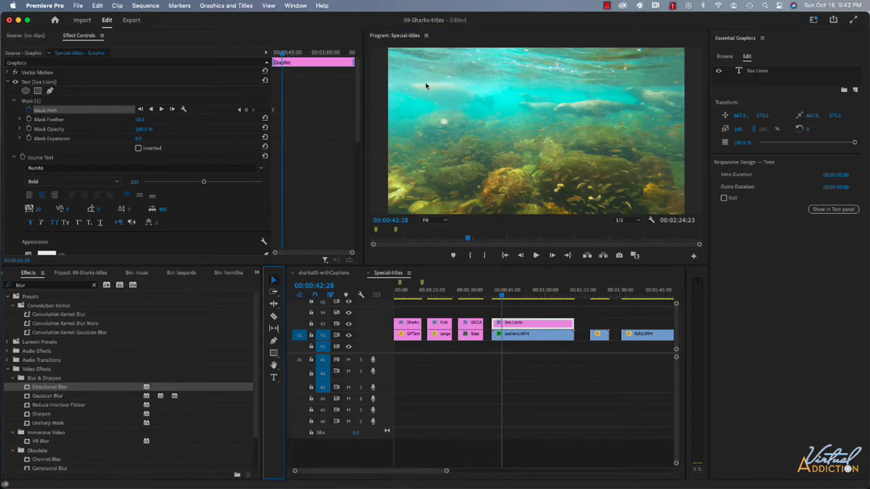
click(32, 101)
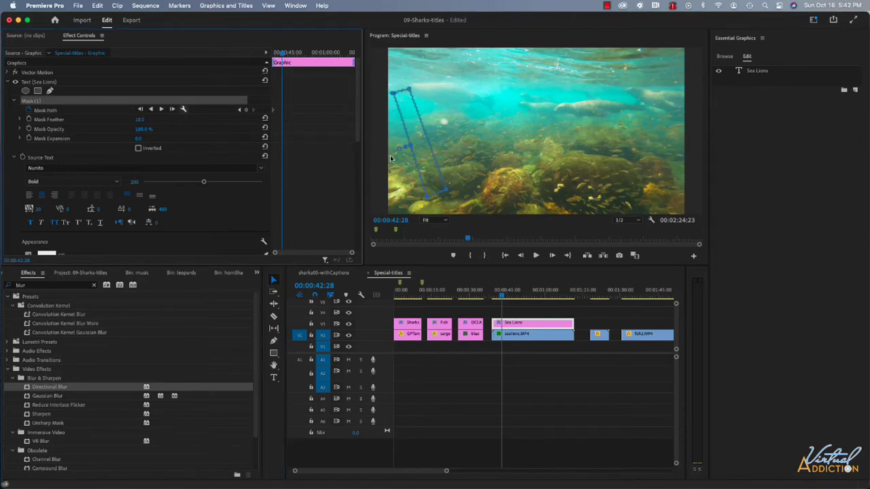
drag(446, 193, 523, 186)
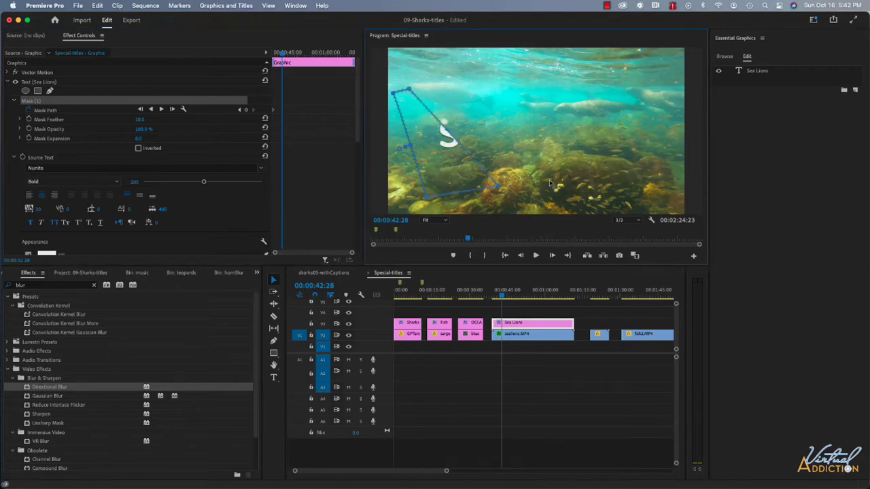
drag(591, 169, 651, 146)
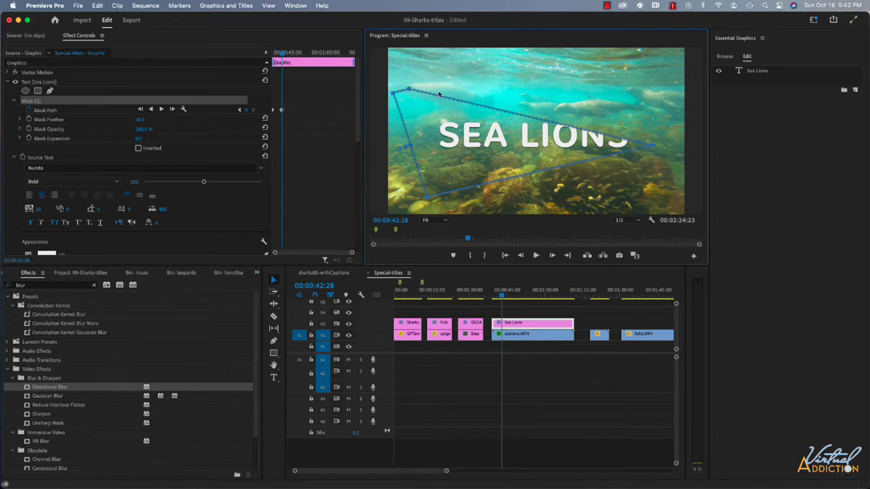
drag(411, 93, 612, 96)
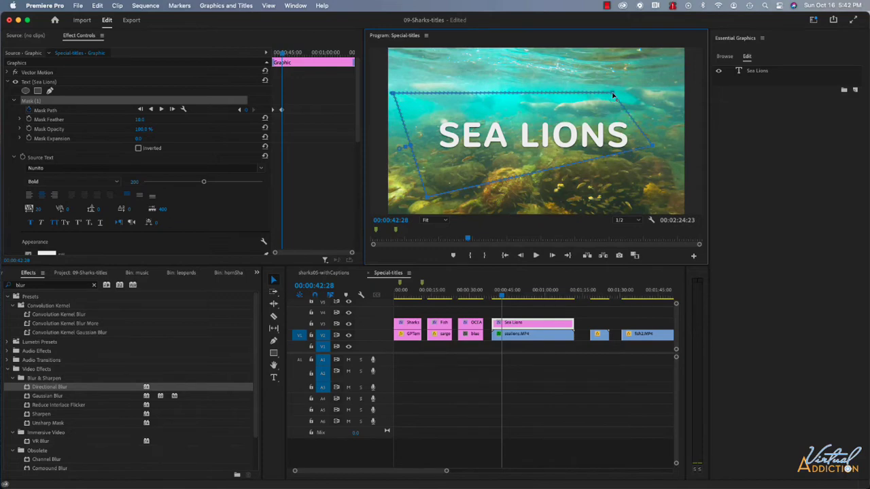
Step: Play back the Sea Lions mask reveal from the start of the clip
key(Up)
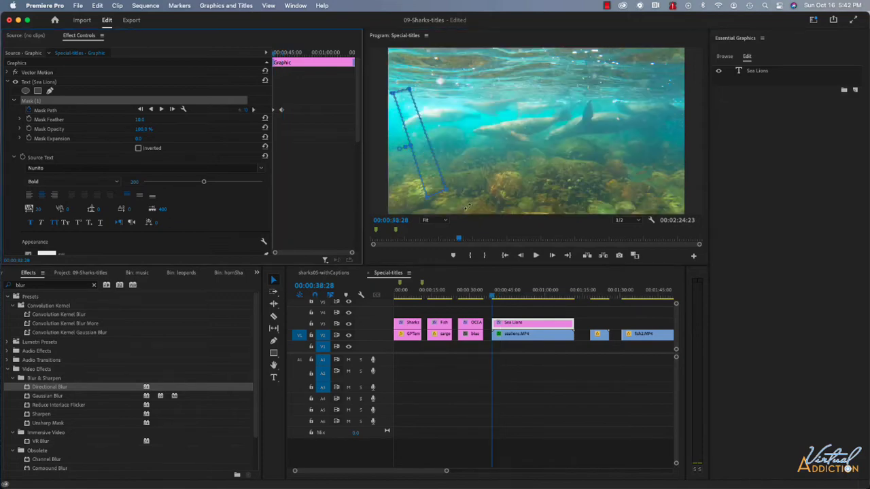
click(492, 309)
key(space)
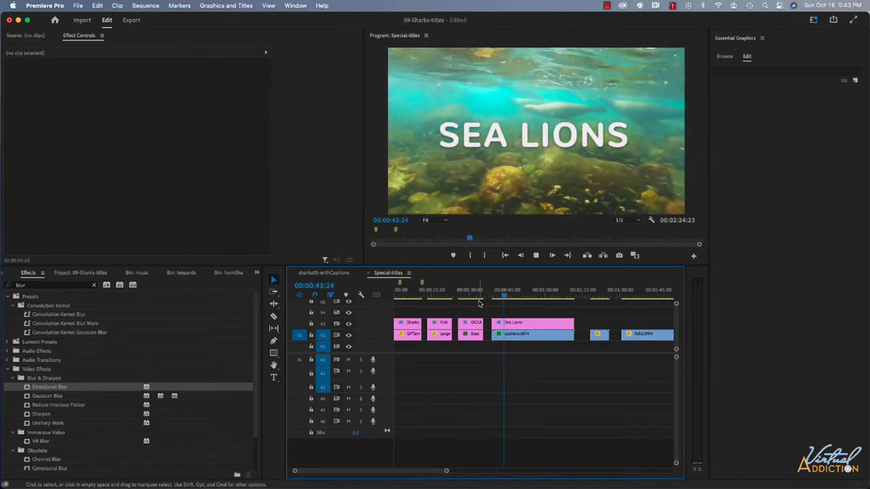
key(space)
Step: Select the Sea Lions title and scrub through its mask reveal to check the Mask Path keyframes
click(502, 324)
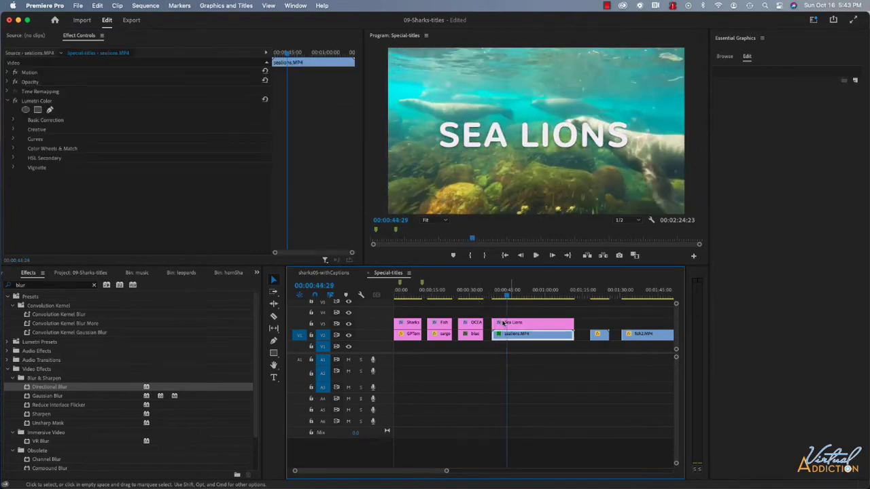
click(518, 324)
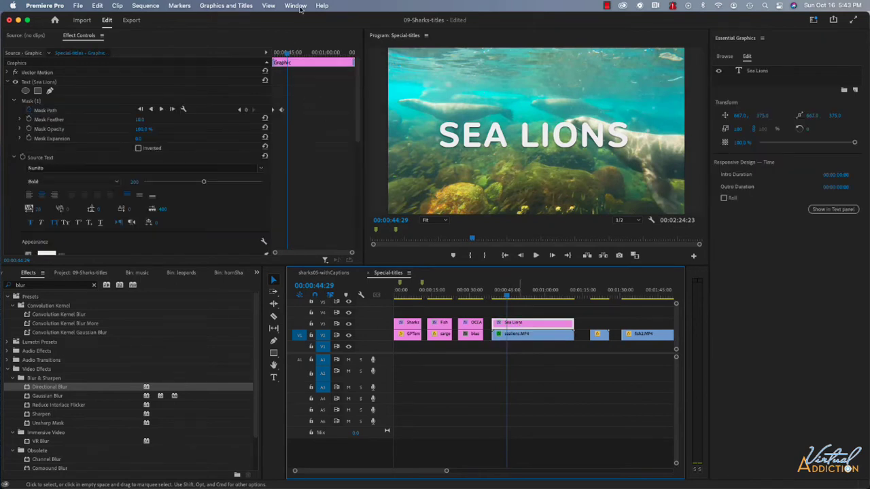
click(275, 57)
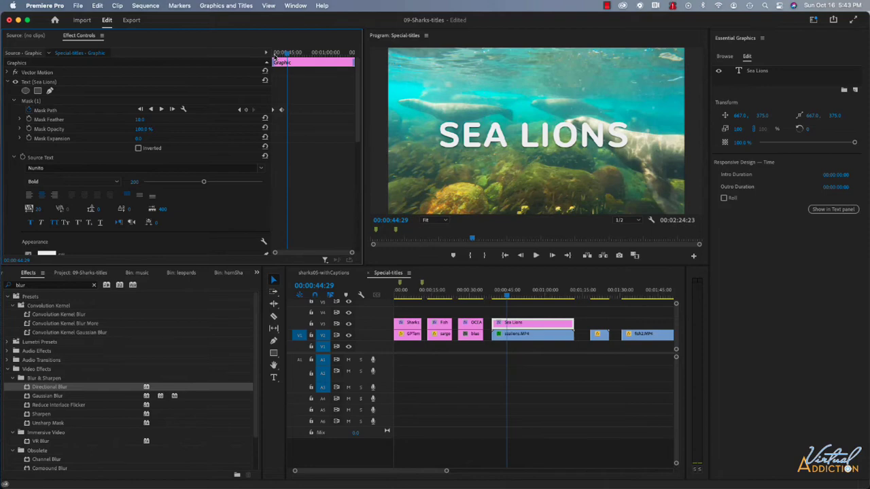
click(274, 55)
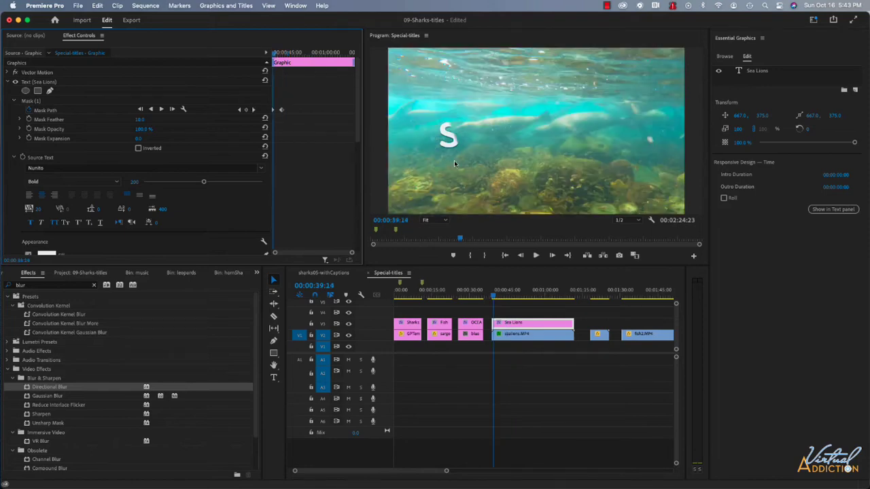
click(496, 297)
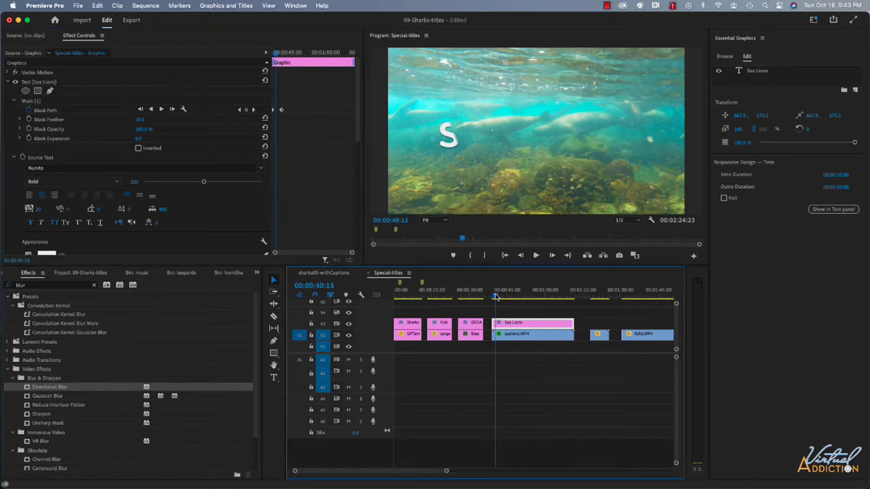
drag(495, 297, 509, 297)
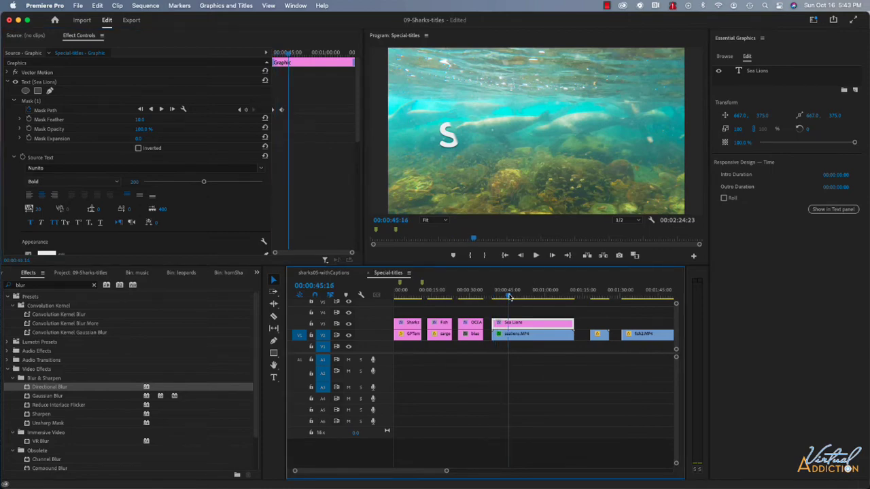
drag(509, 297, 510, 297)
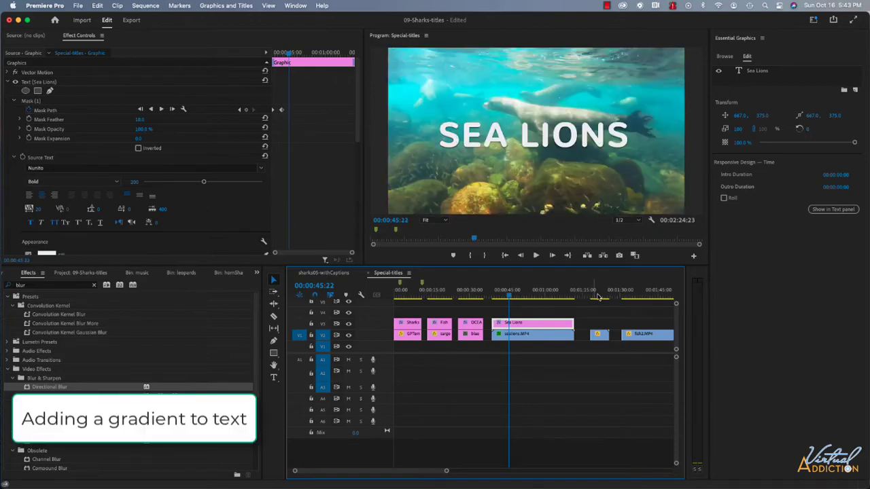
Step: Add a text layer reading "Fish" at the start of fish1.MP4 and extend its clip to the end of that footage
click(597, 297)
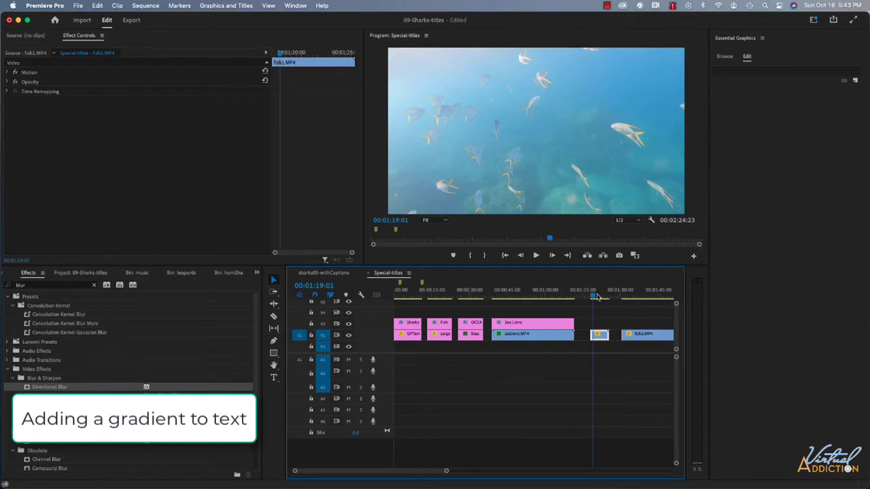
click(591, 297)
key(super+t)
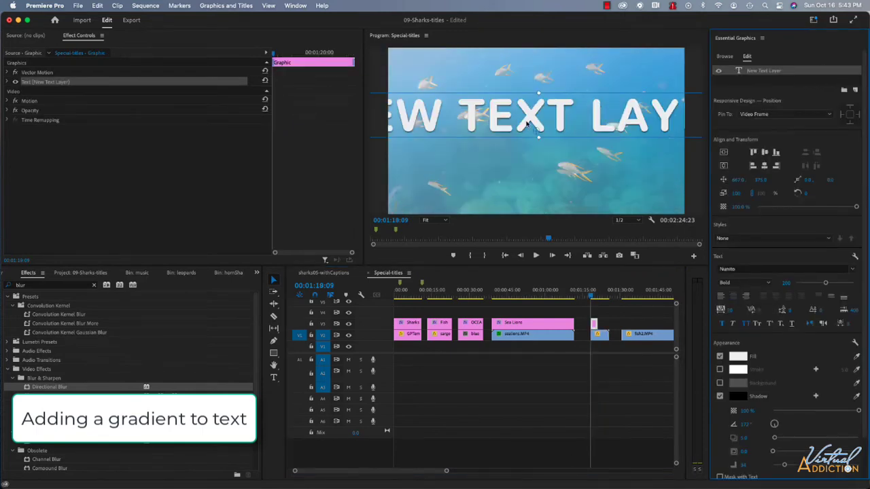
click(527, 123)
key(t)
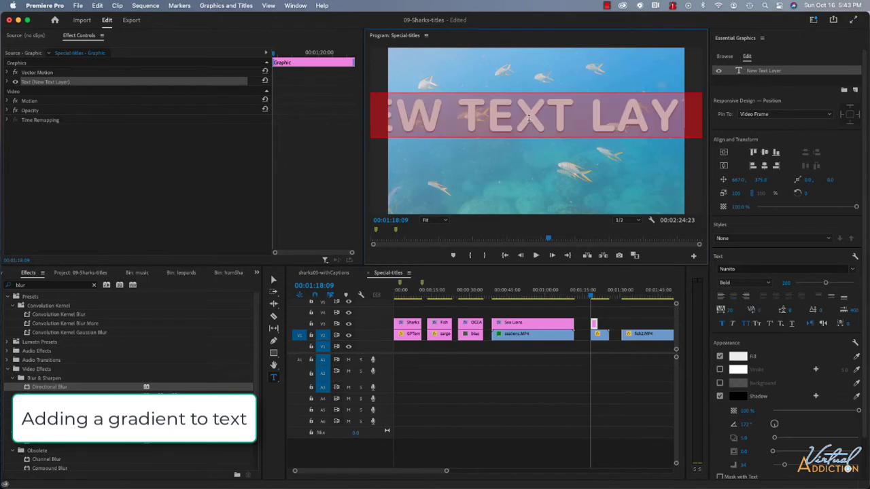
key(super+a)
text(FISH)
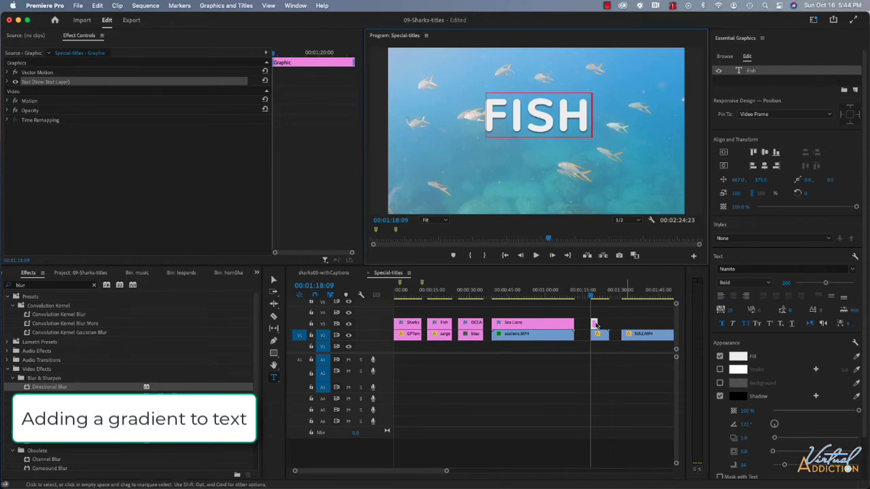
drag(598, 324, 609, 323)
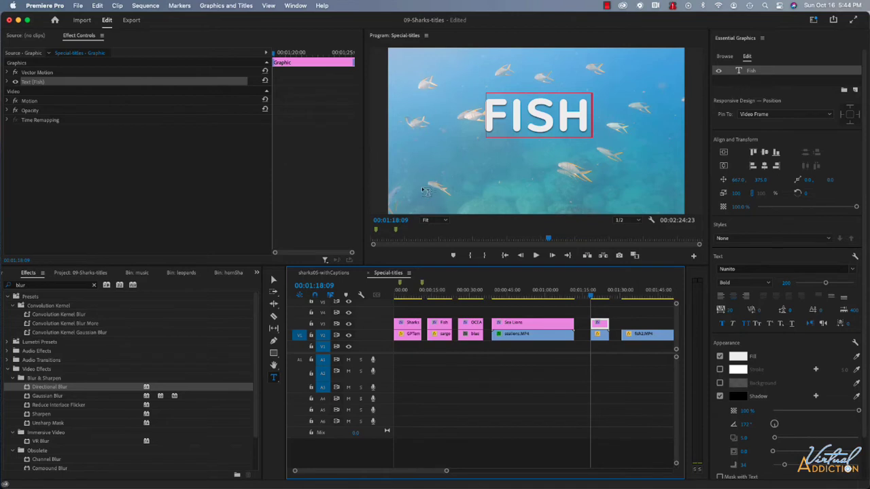
Step: Search the effects for "ramp" and apply the Ramp effect to the new Fish title above fish1.MP4
click(94, 285)
click(37, 285)
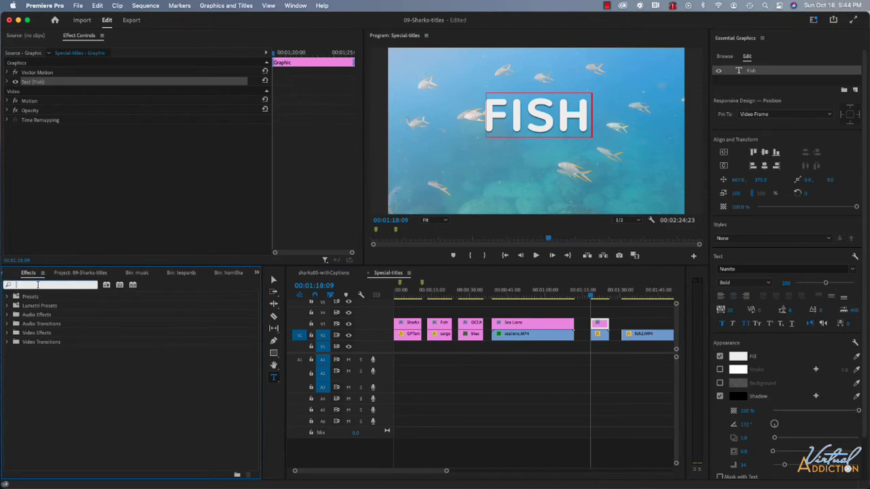
text(ramp)
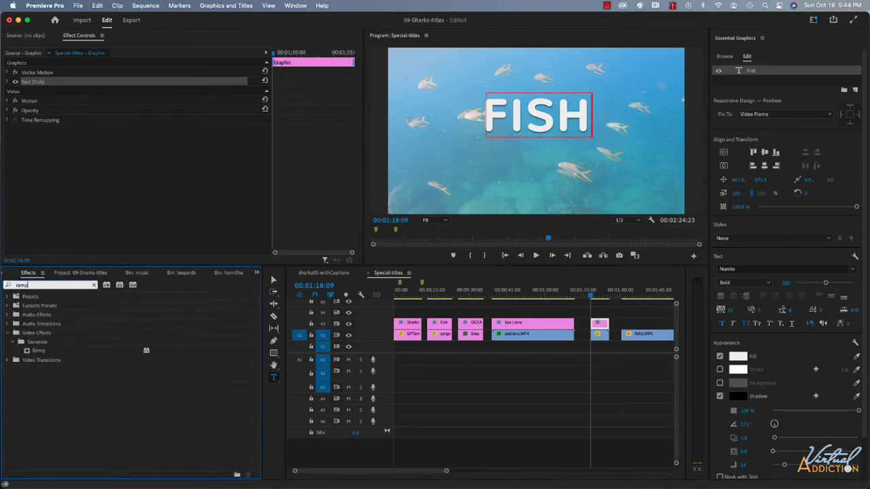
drag(30, 352, 597, 325)
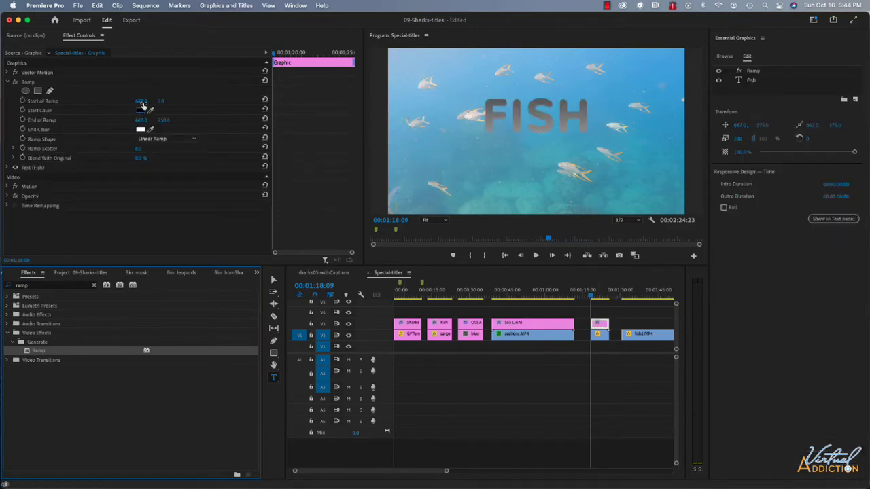
Step: Set the Ramp effect's Start Color to a golden yellow
click(140, 109)
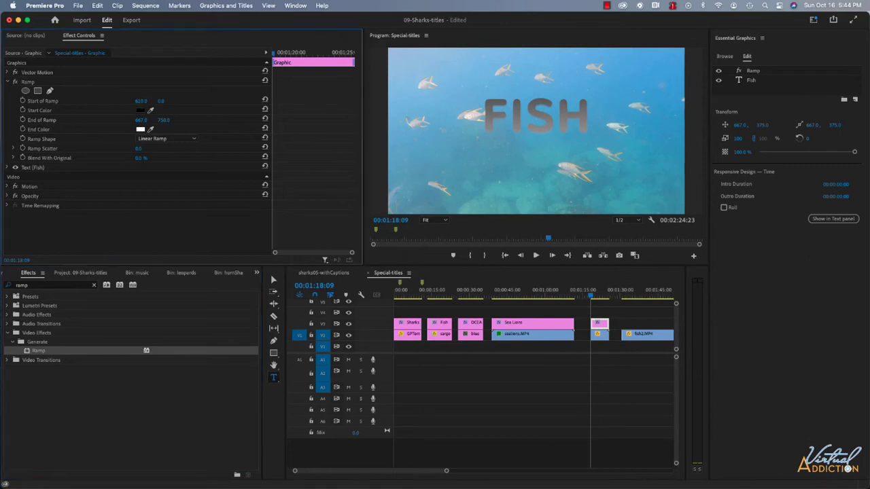
mouse_move(140, 101)
mouse_down()
mouse_move(129, 100)
mouse_move(139, 101)
mouse_up()
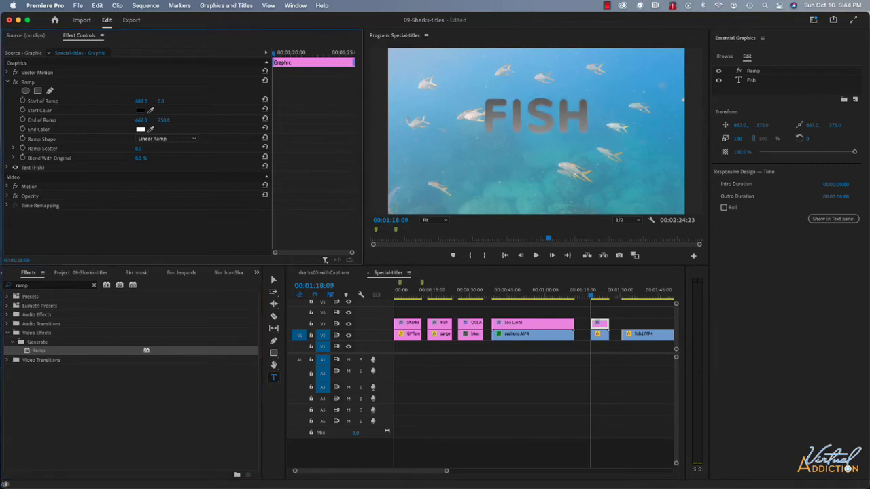
click(141, 111)
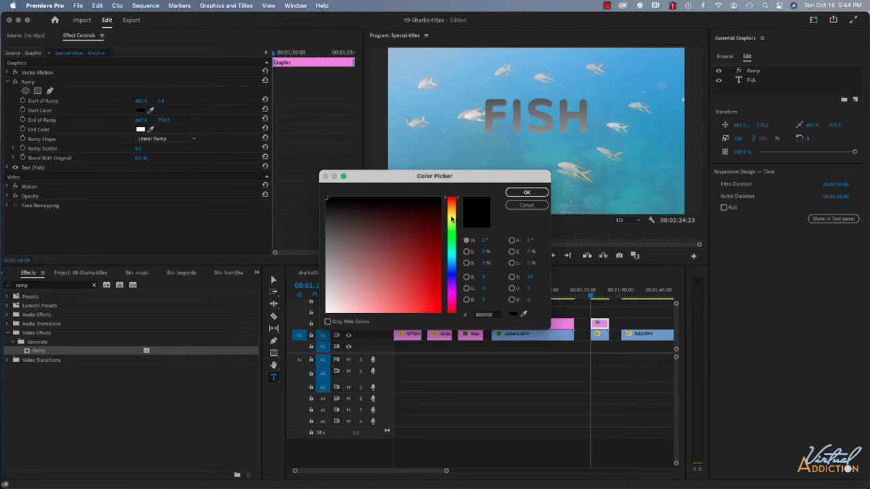
click(451, 218)
click(437, 309)
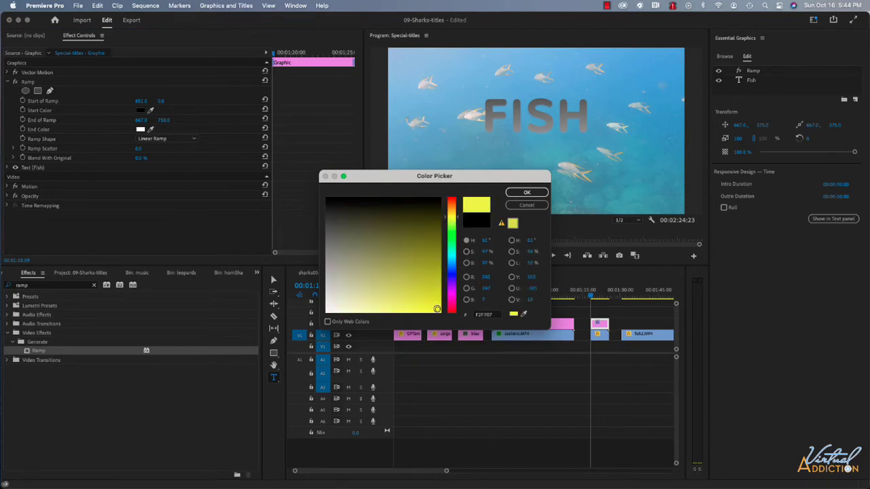
click(451, 215)
click(527, 192)
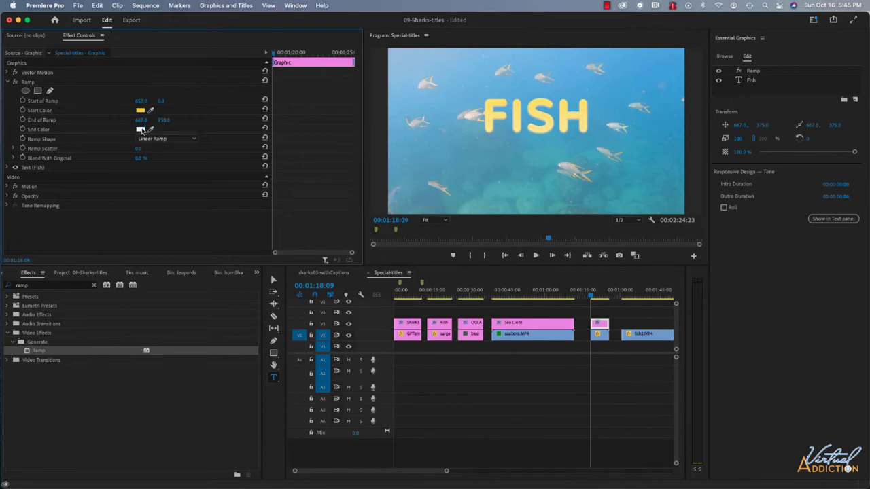
Step: Set the Ramp effect's End Color to dark green, hex 025937
click(141, 129)
click(450, 235)
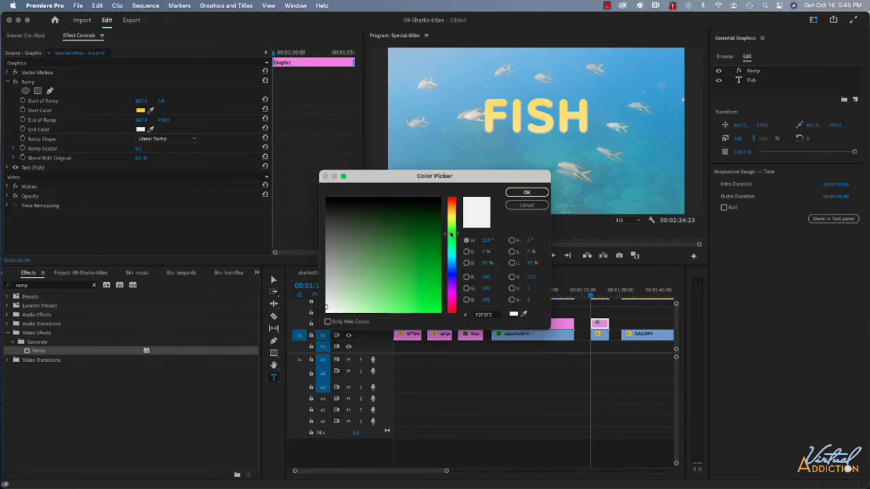
drag(450, 235, 451, 249)
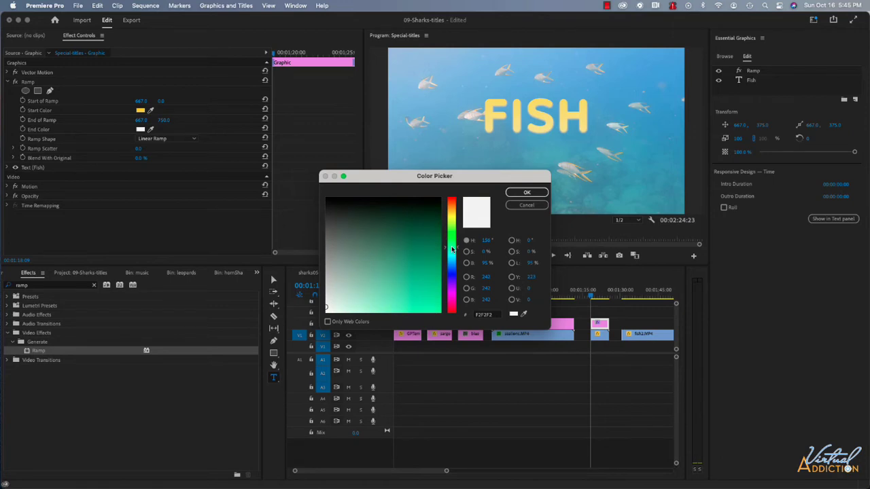
click(438, 238)
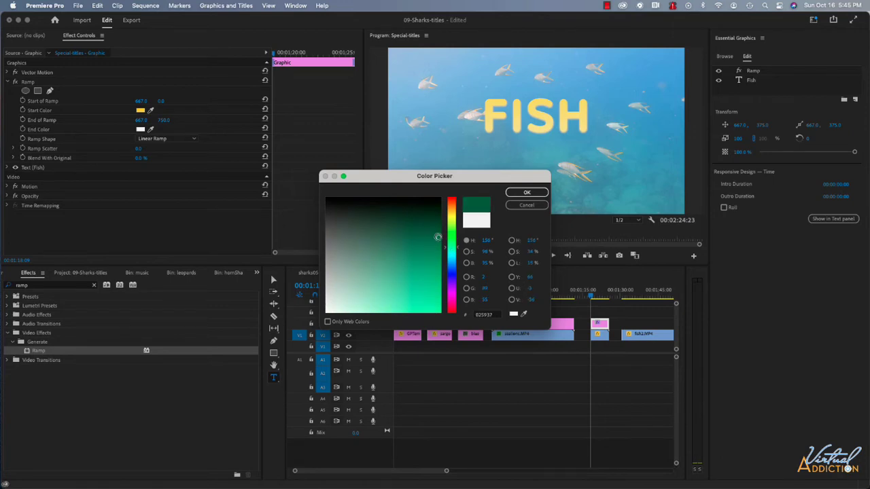
click(527, 193)
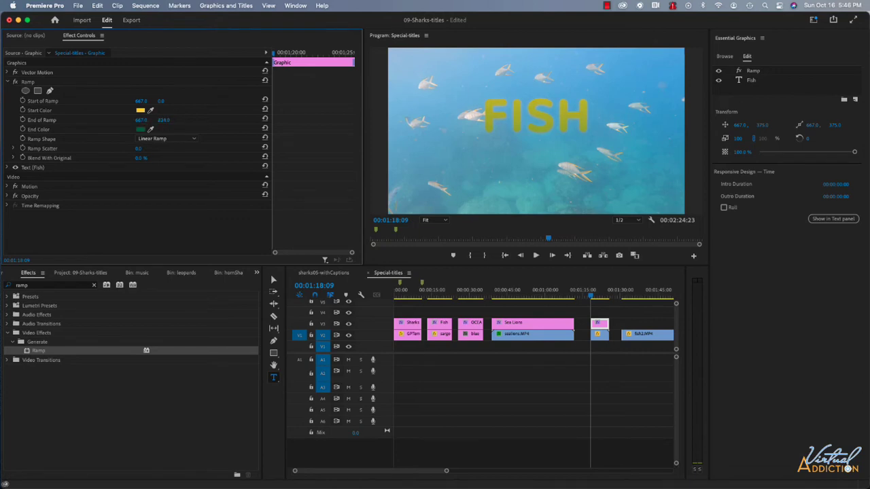
Step: Adjust the vertical position of the End of Ramp point and set the Ramp Shape to Radial Ramp
drag(164, 119, 165, 119)
click(170, 139)
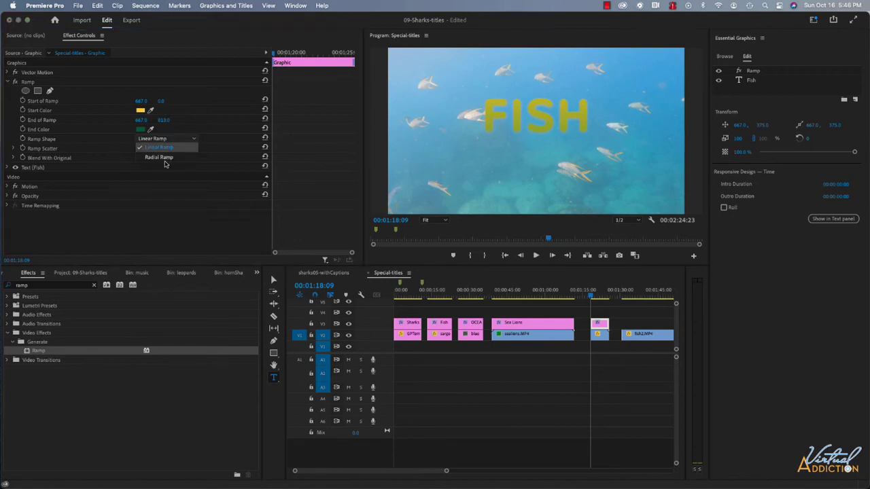
click(169, 159)
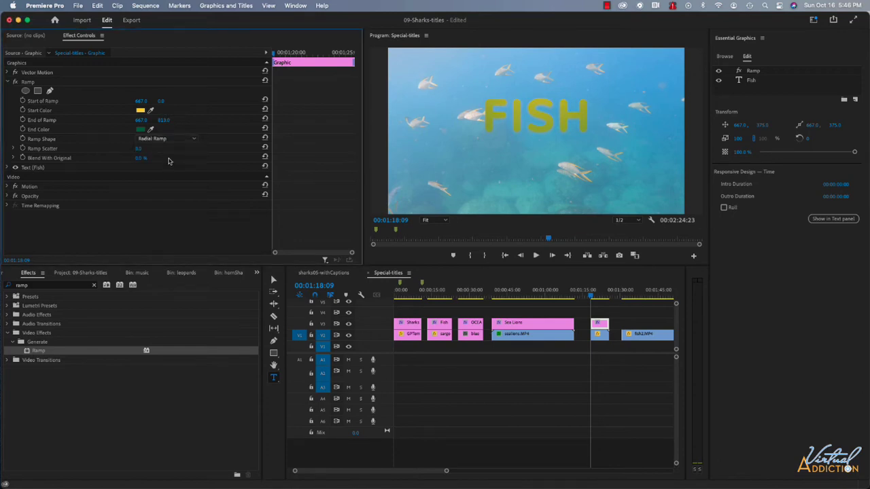
Step: Set the Ramp effect's Ramp Shape to Linear Ramp
click(162, 139)
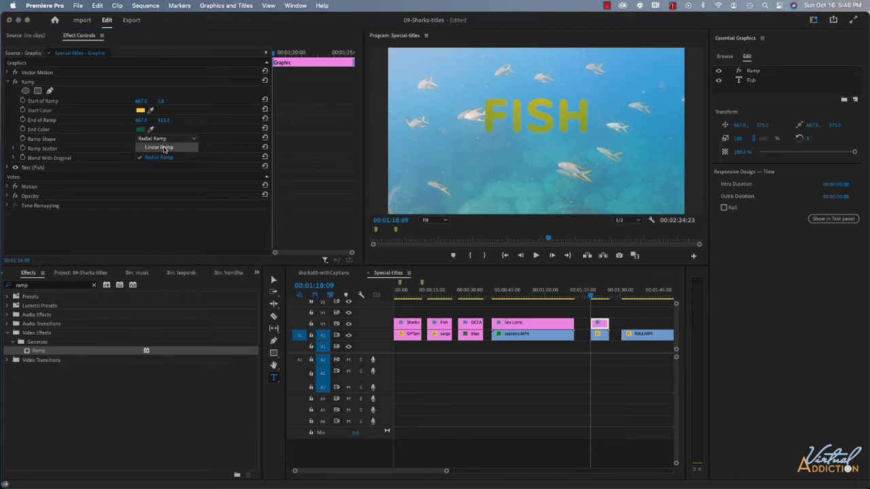
click(164, 149)
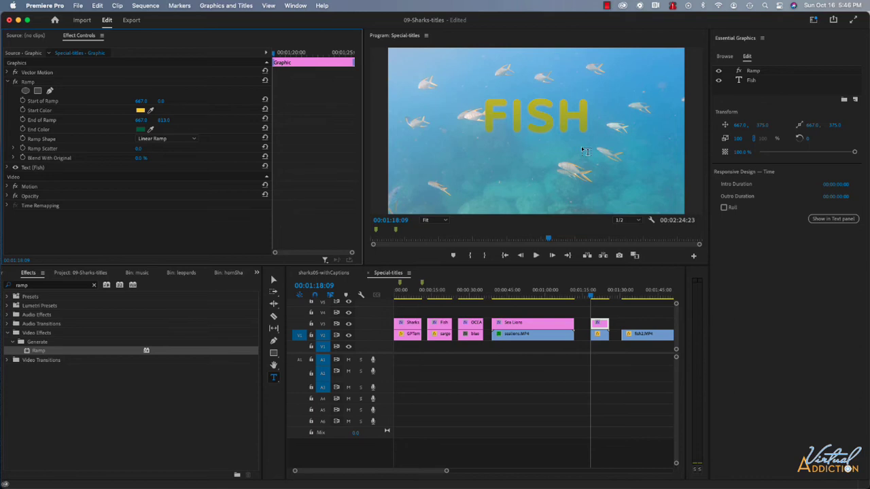
Step: Copy the gradient Fish title onto track V4 with V2 and V3 locked, aligning the copy directly above the original
click(598, 327)
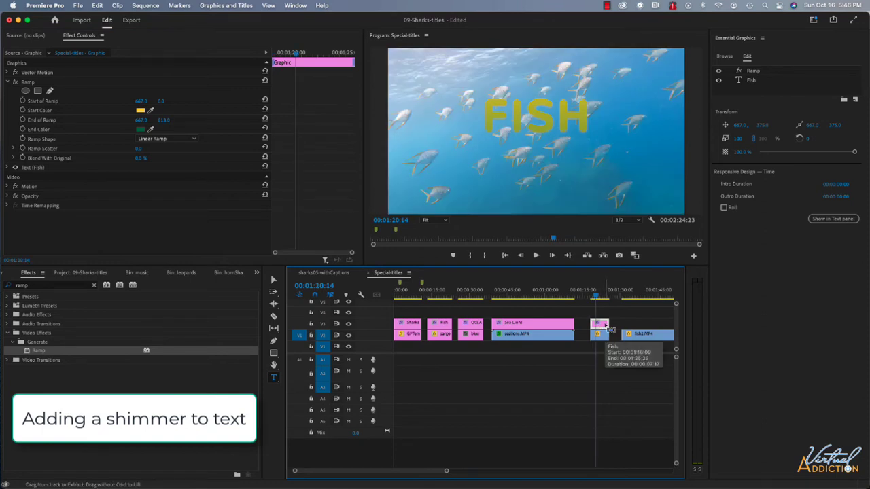
click(324, 313)
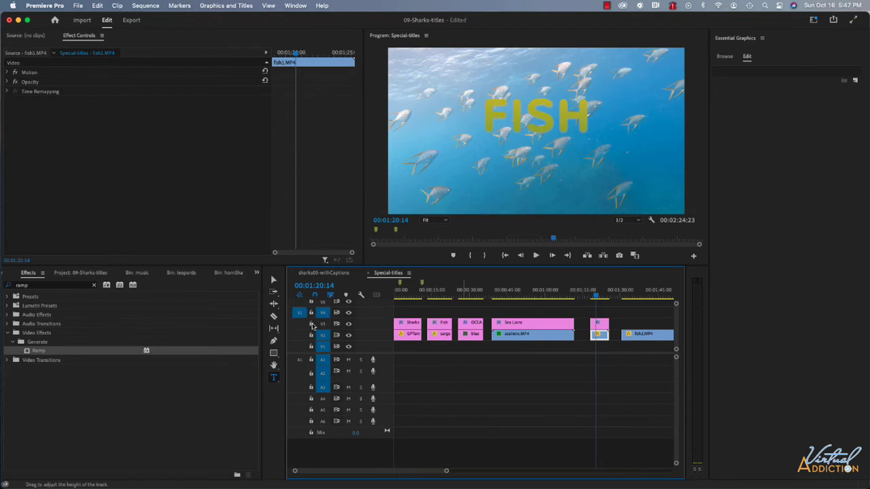
click(311, 323)
click(311, 334)
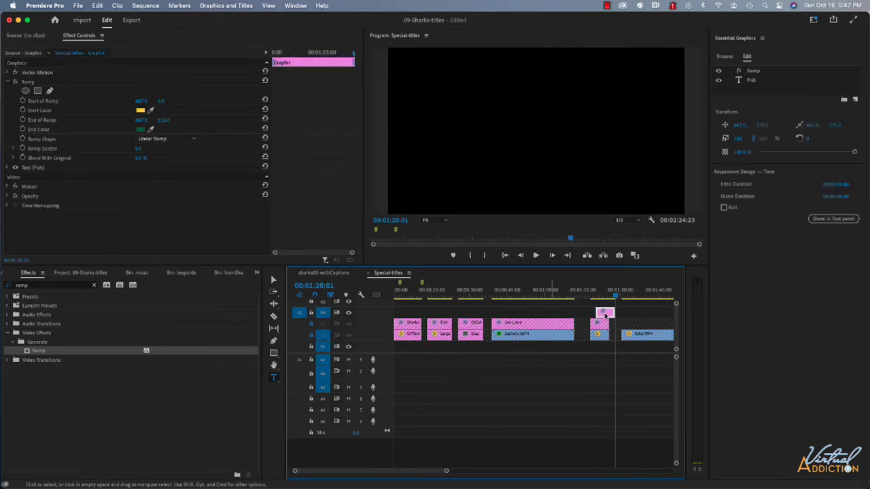
drag(599, 313, 592, 314)
click(596, 296)
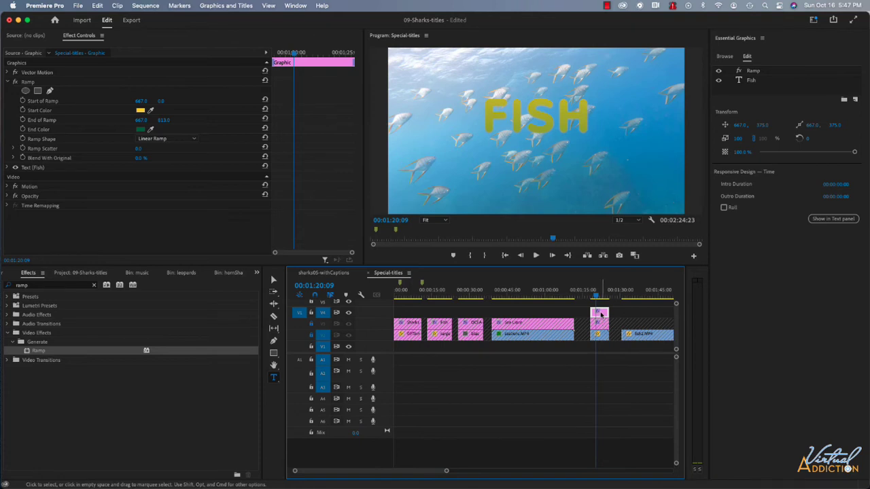
Step: Remove the Ramp effect from the Fish title copy on V4 and unlock tracks V2 and V3
right_click(27, 83)
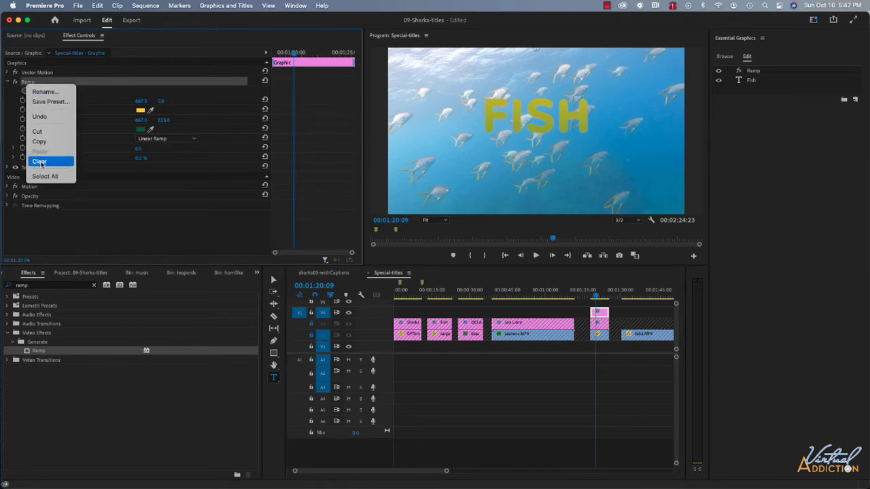
click(39, 162)
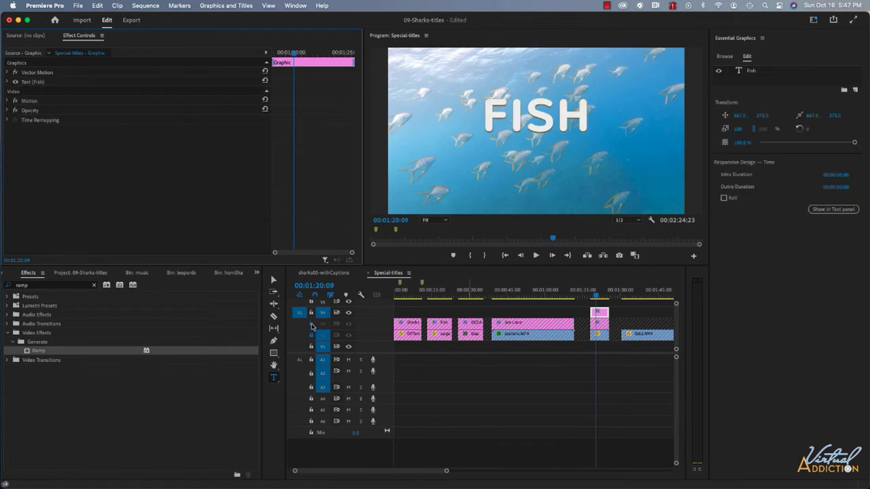
click(311, 324)
click(311, 335)
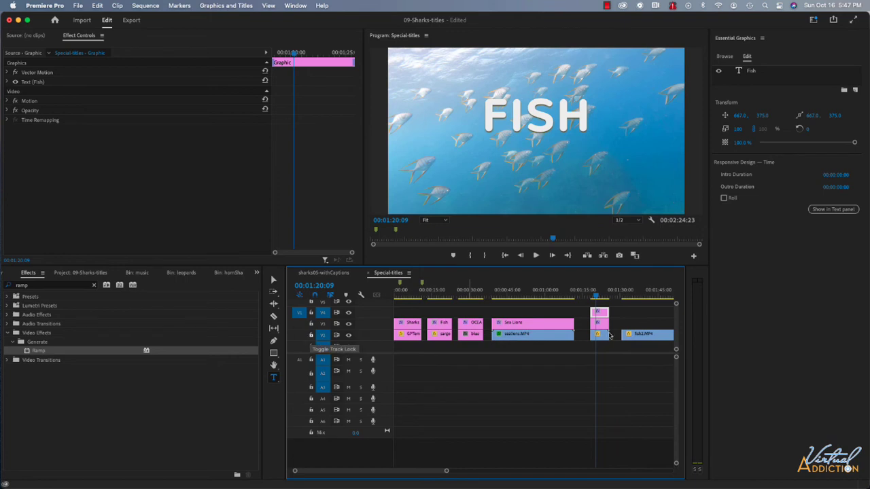
click(604, 324)
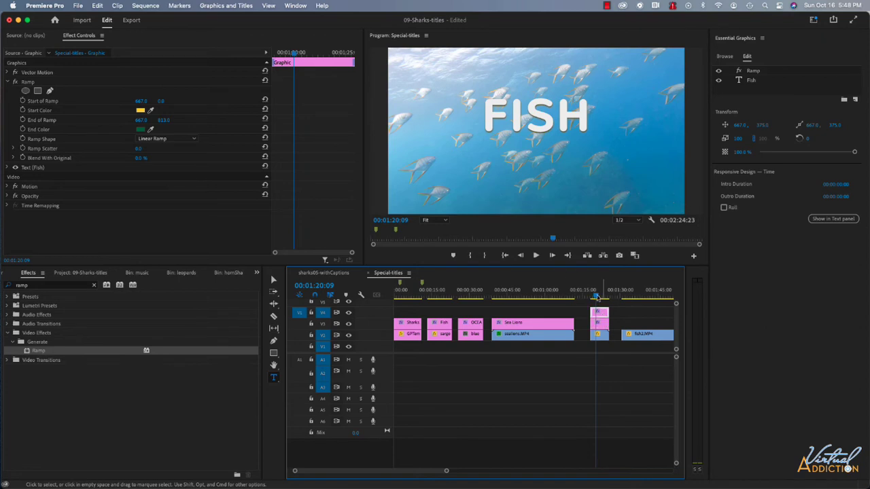
key(super+z)
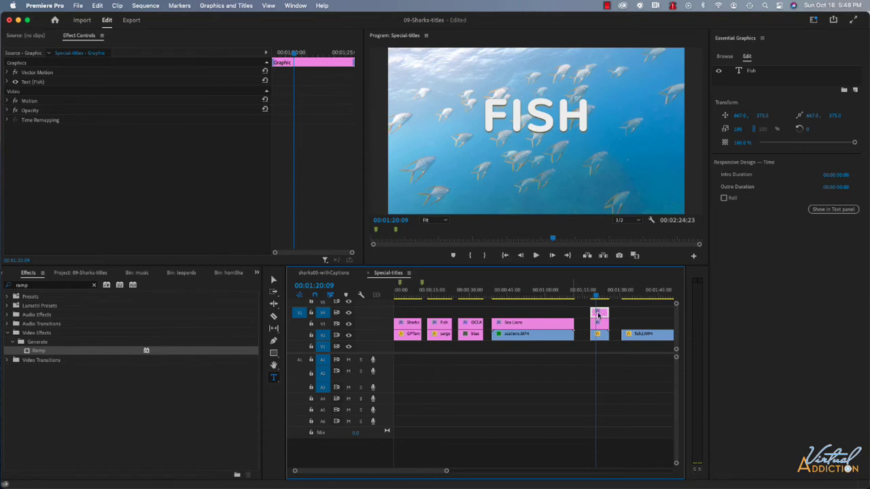
Step: Draw a four-point freeform mask on the V4 Fish text, placed beside the F with a slanted edge facing the letters
click(7, 82)
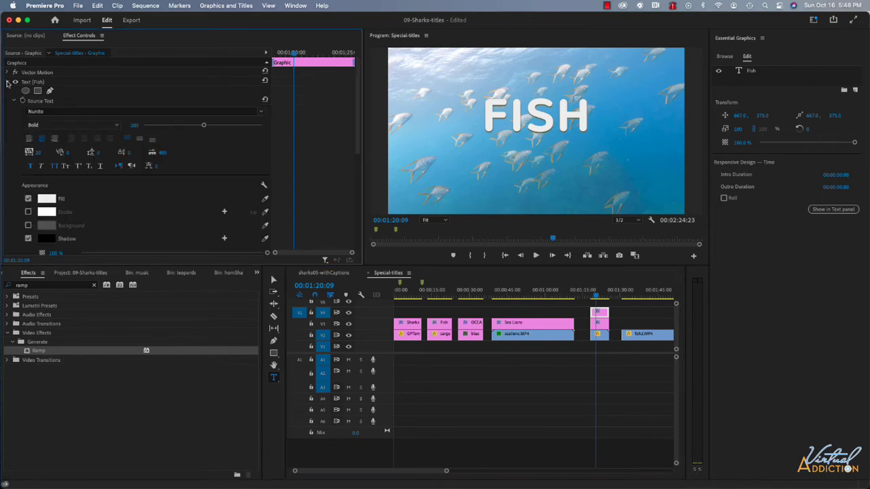
scroll(27, 92, down, 3)
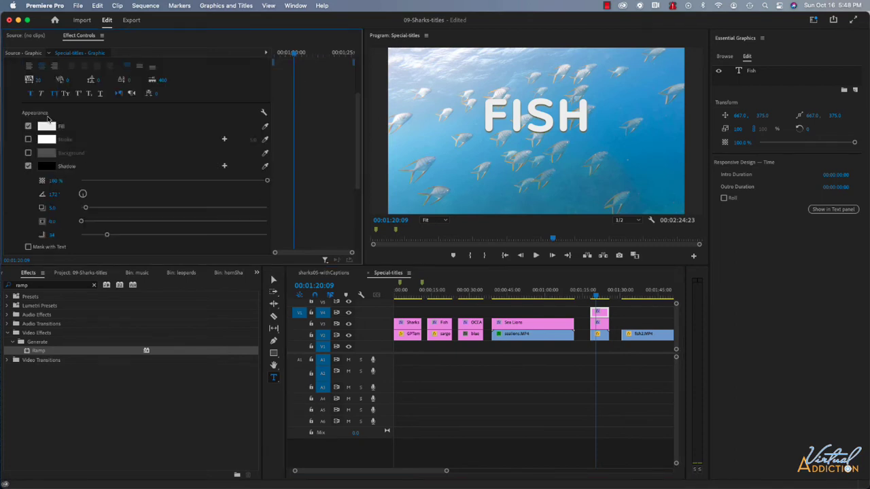
scroll(45, 129, up, 3)
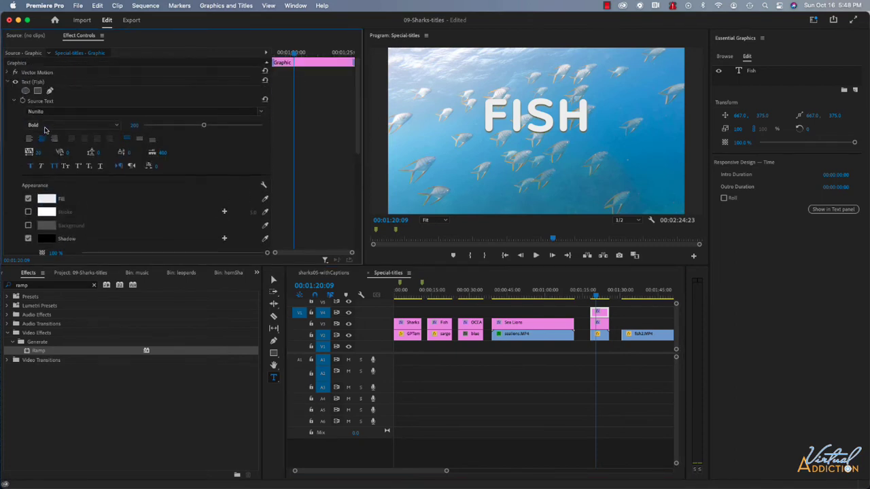
click(49, 91)
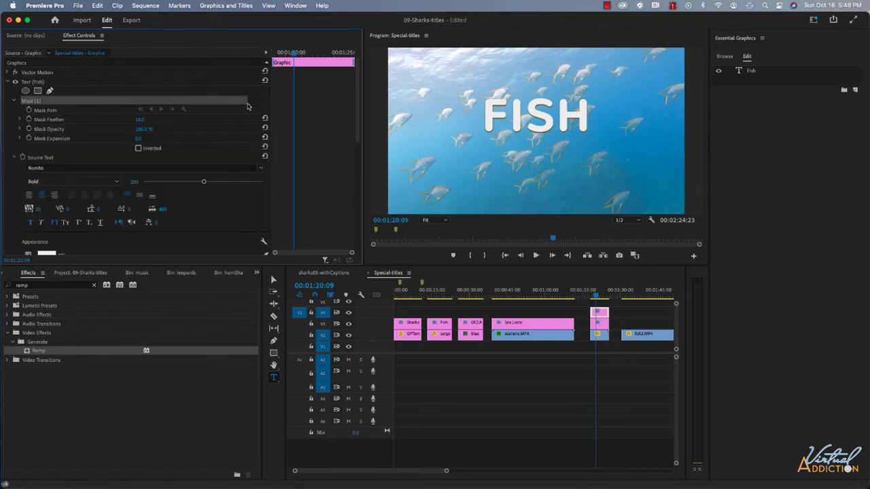
click(403, 77)
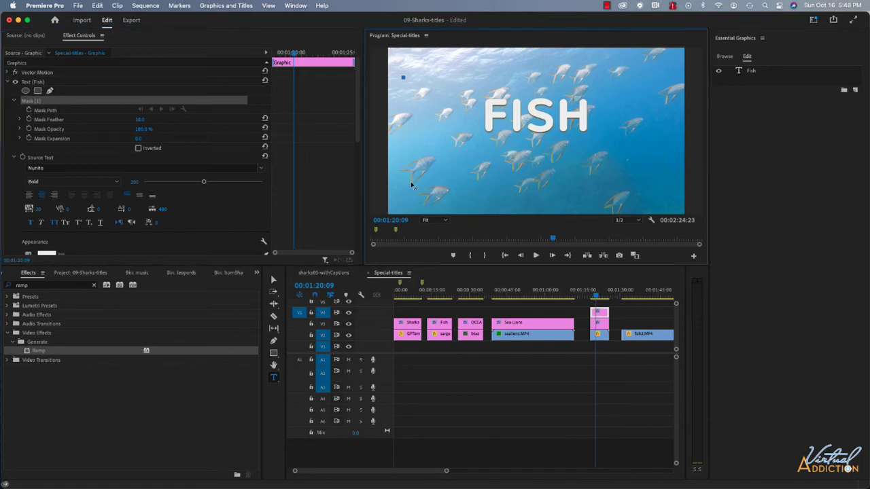
click(406, 181)
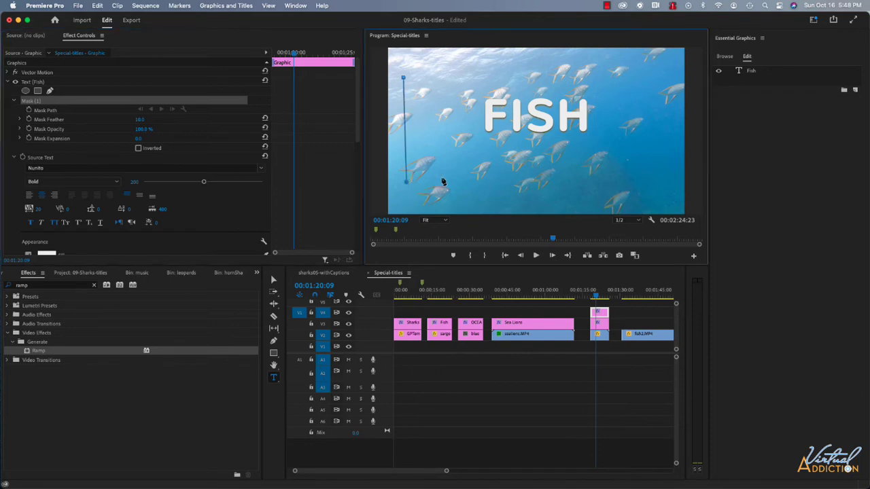
click(467, 141)
click(462, 94)
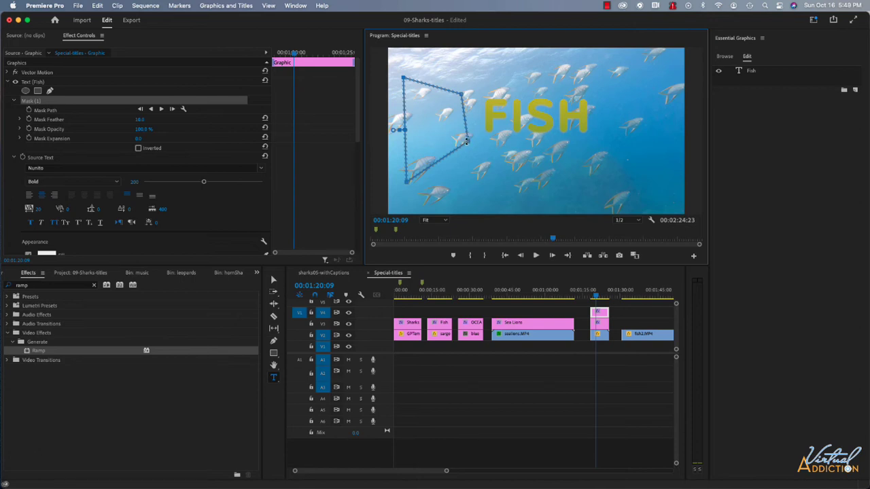
drag(469, 144, 433, 155)
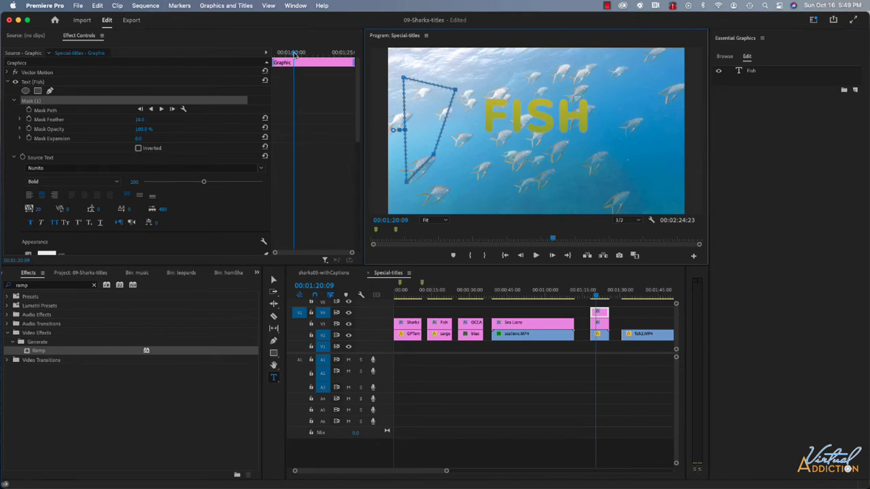
Step: Animate the Mask Path from the title's first frame to four seconds in, where all four mask points sit past the H
key(Up)
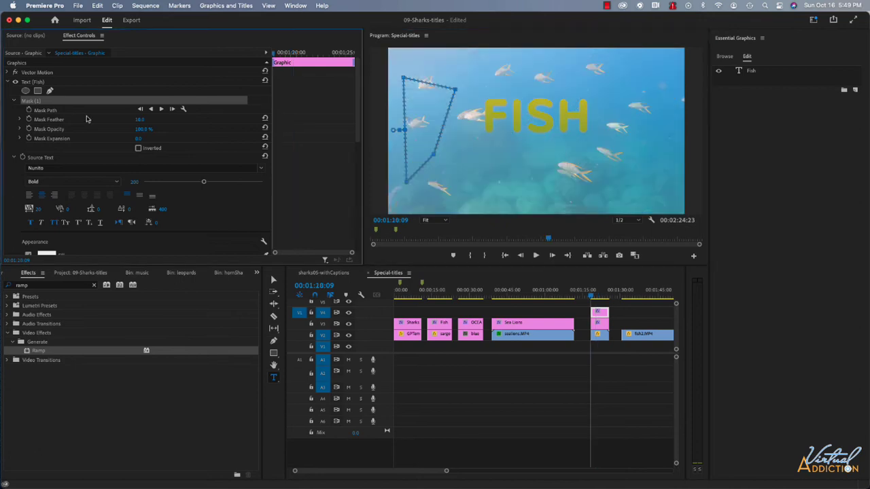
click(28, 110)
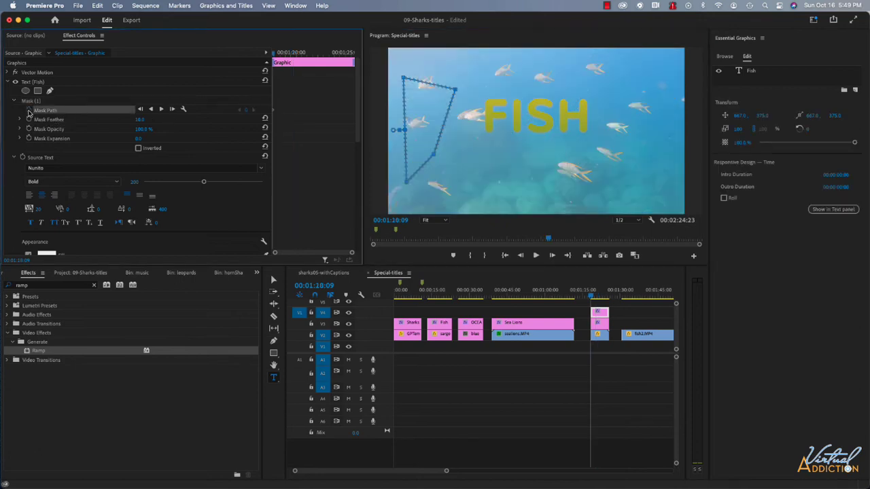
click(396, 220)
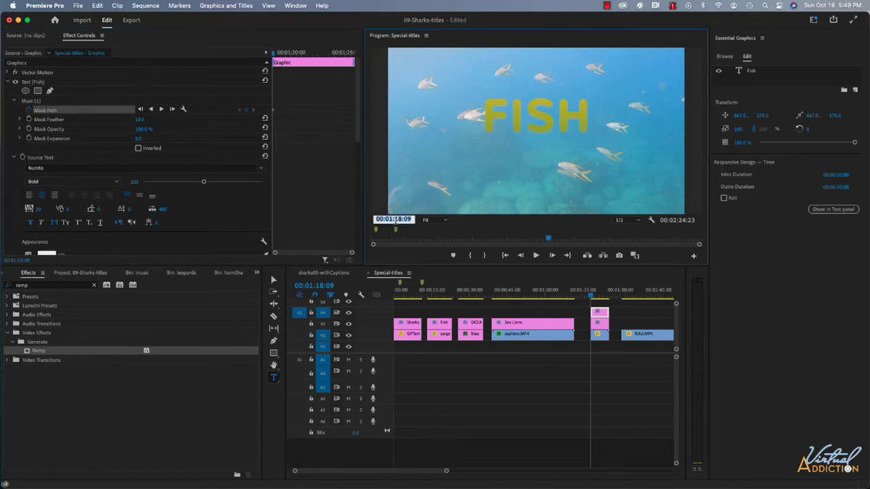
text(+400)
key(Return)
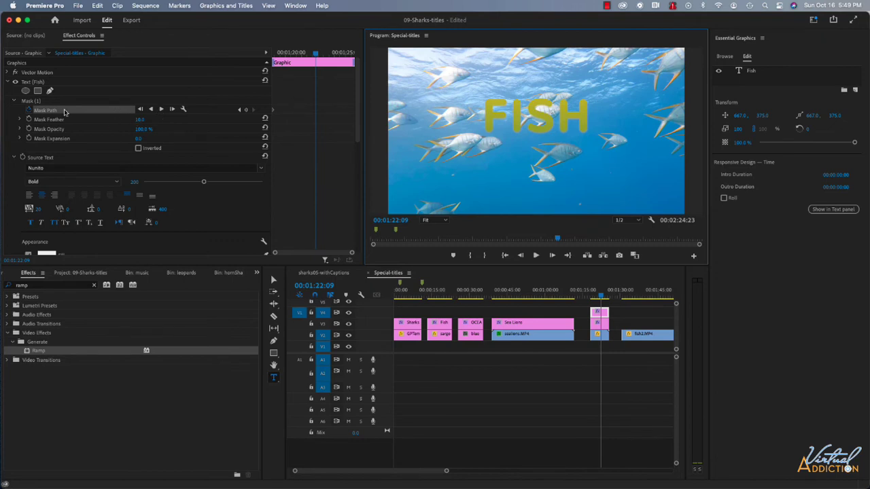
click(32, 101)
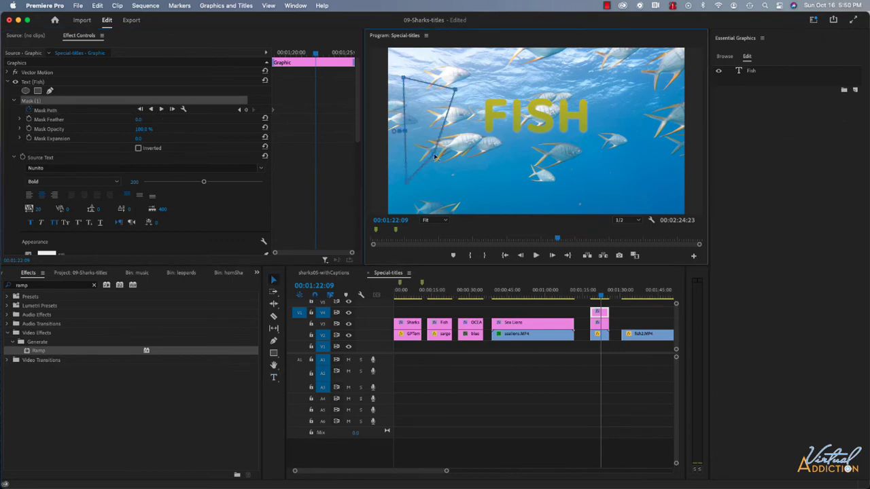
click(622, 144)
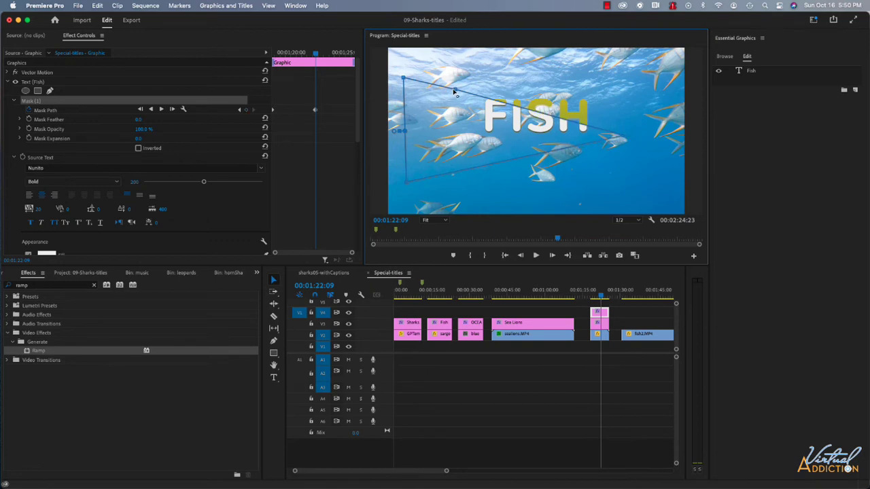
drag(624, 83, 621, 81)
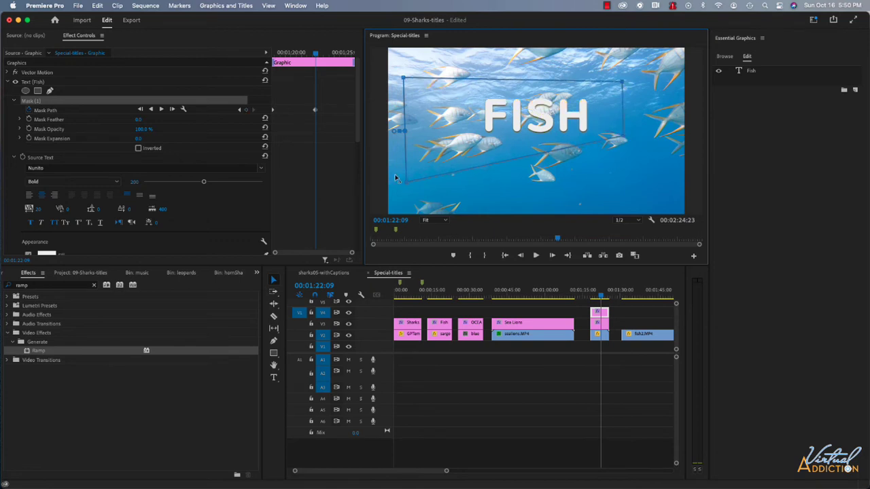
click(591, 157)
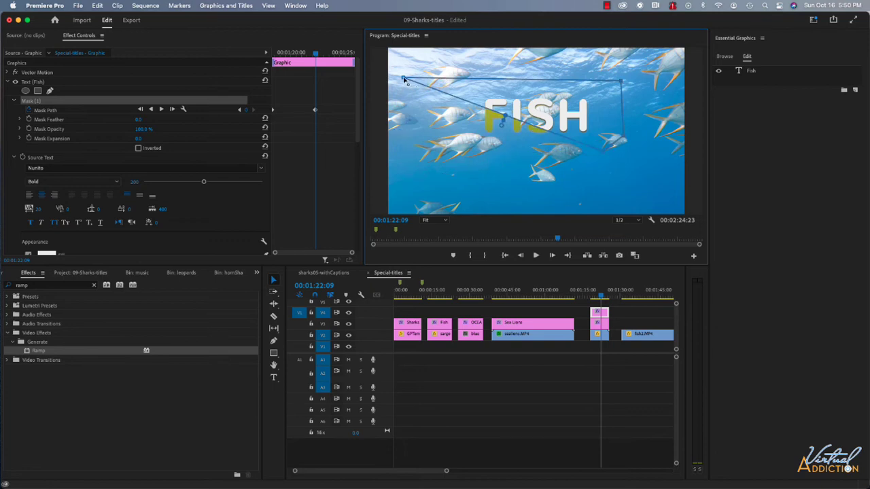
drag(405, 81, 609, 79)
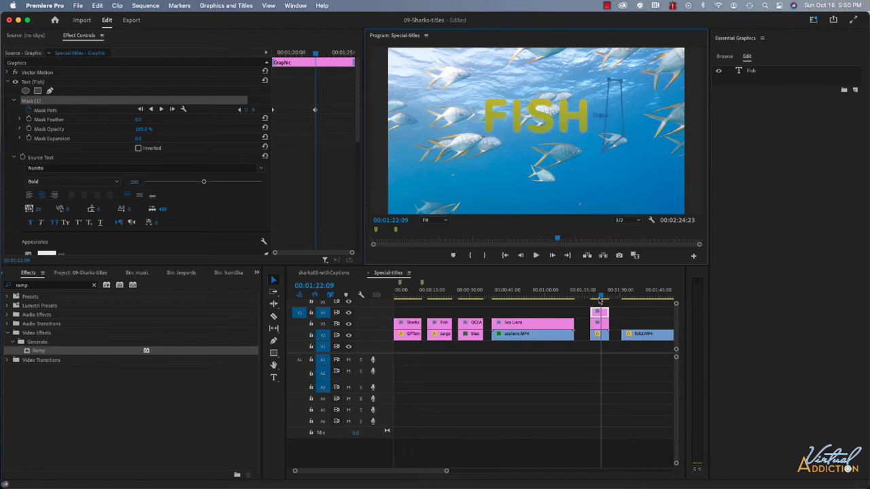
Step: Preview the shimmer, set the Mask Feather to 45, and move the second Mask Path keyframe earlier to speed up the sweep
drag(602, 299, 584, 299)
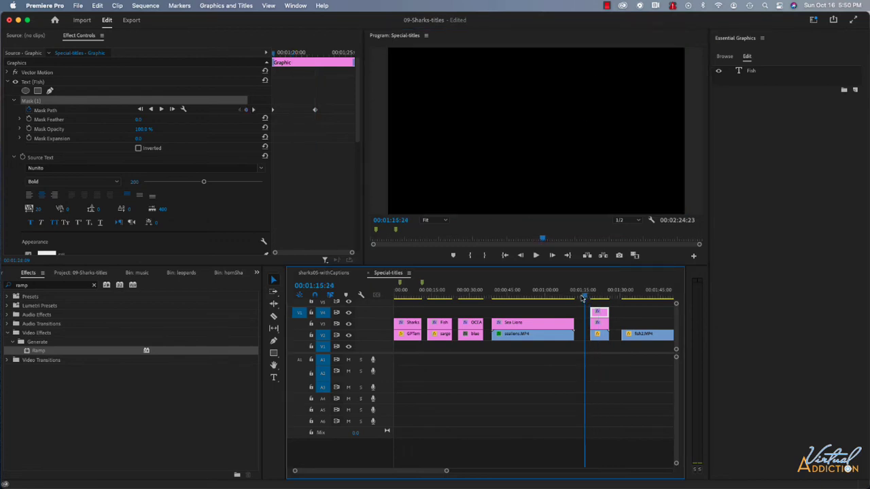
key(space)
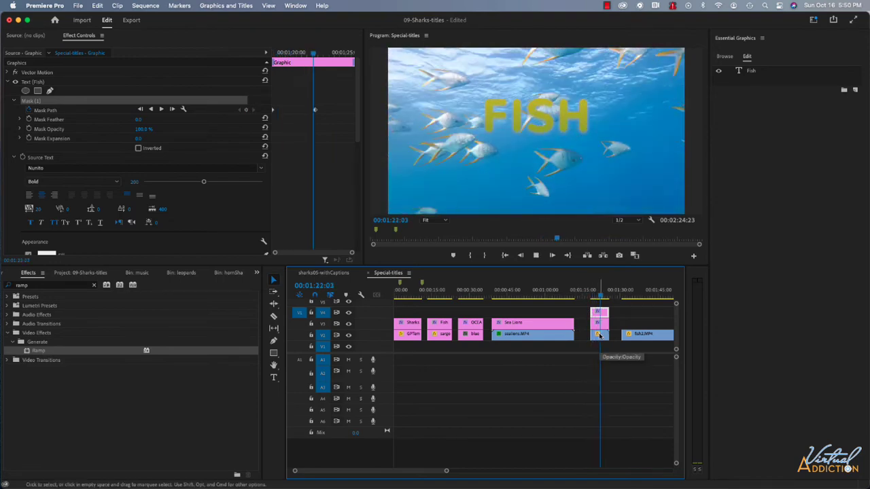
key(space)
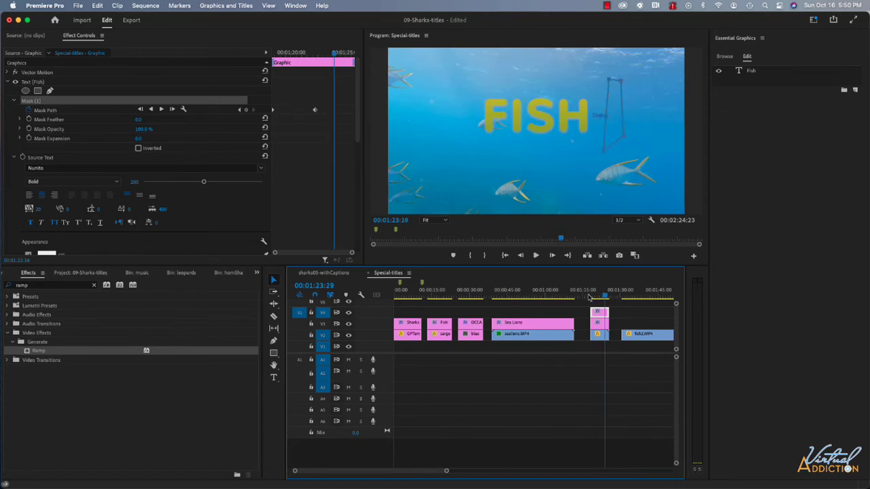
drag(590, 298, 592, 297)
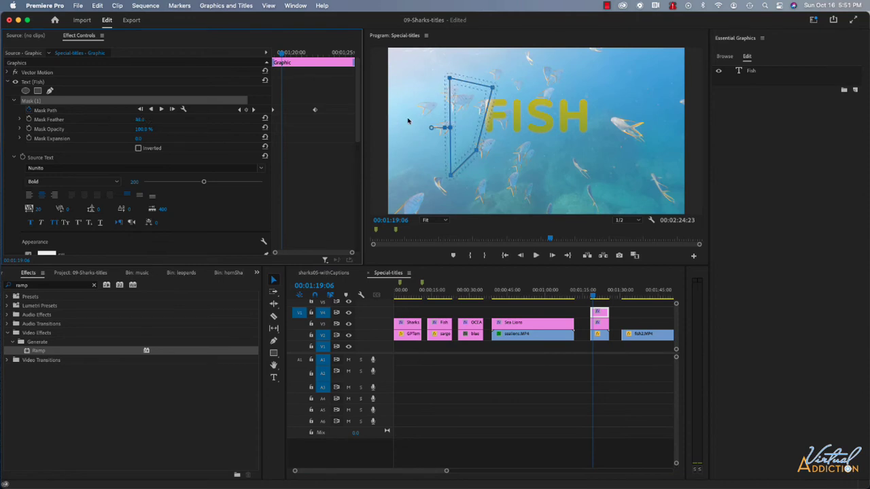
drag(315, 111, 308, 110)
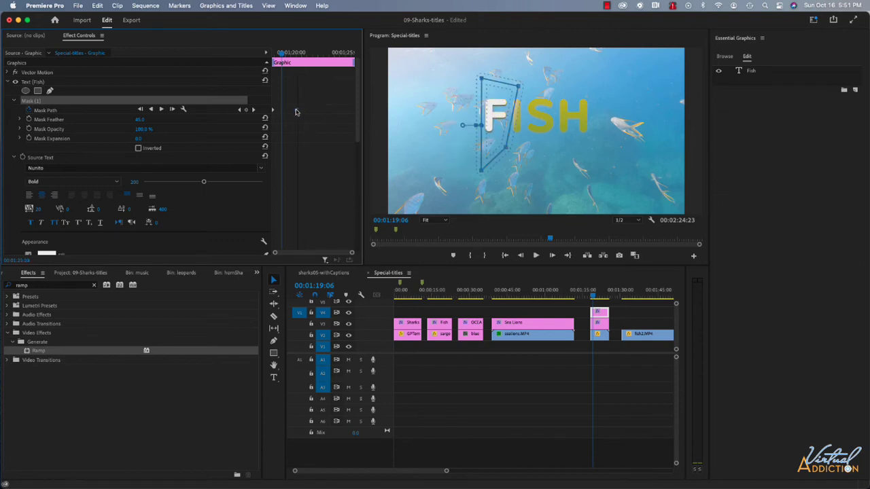
click(583, 297)
key(space)
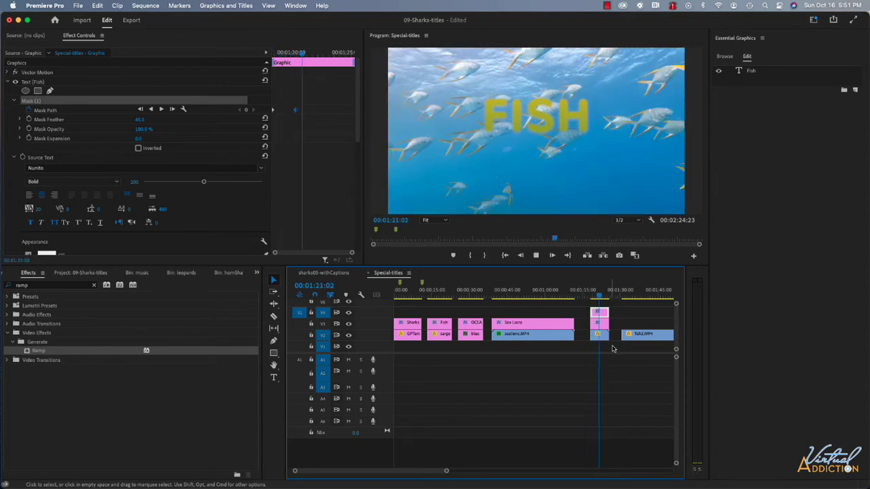
key(space)
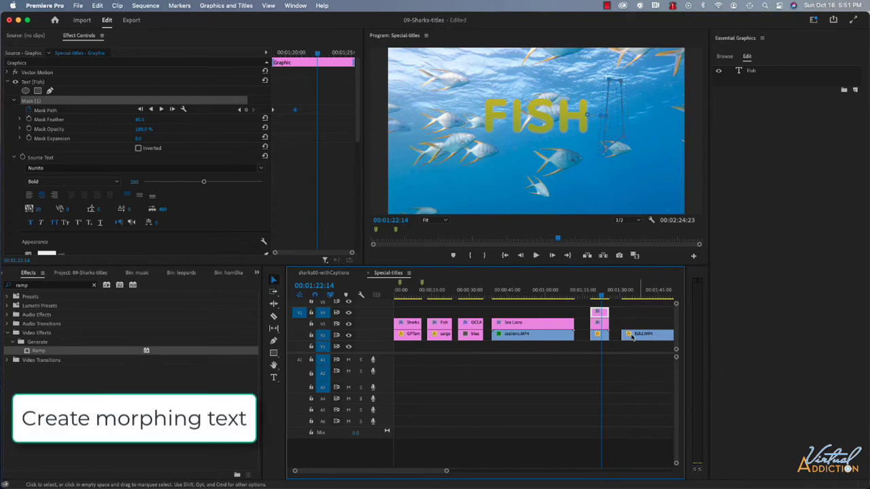
Step: Add a text layer reading "Fish" above the fish2.MP4 clip, centre-aligned and placed in the middle of the frame
click(627, 297)
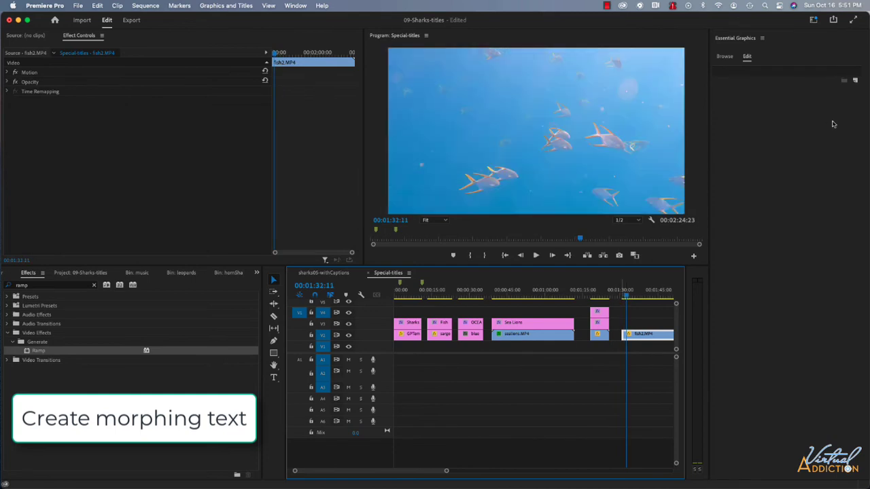
click(856, 81)
click(830, 91)
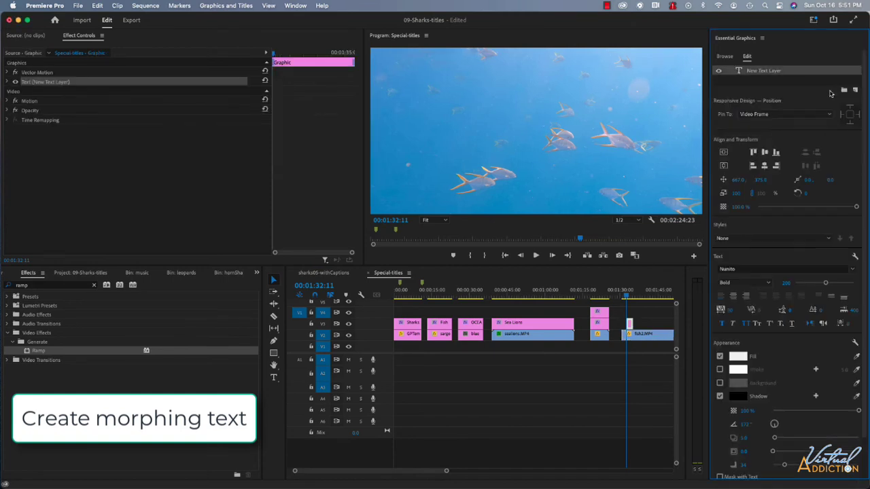
click(734, 299)
drag(528, 115, 528, 130)
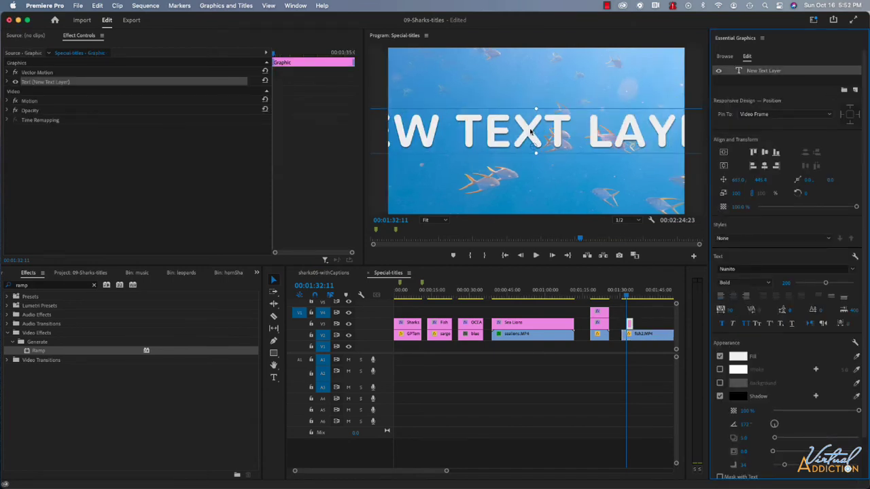
double_click(530, 129)
key(BackSpace)
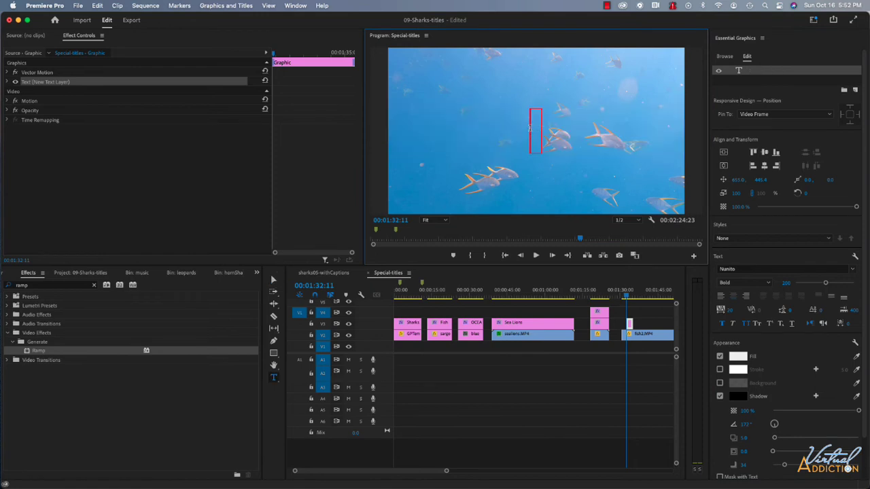
text(Fish)
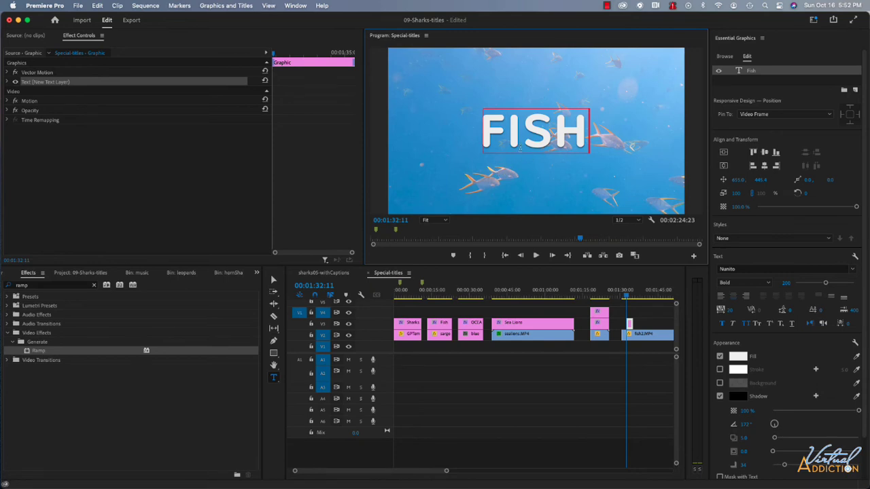
Step: Trim both ends of the new Fish title on V3 to match the start and end of fish2.MP4
scroll(625, 328, down, 5)
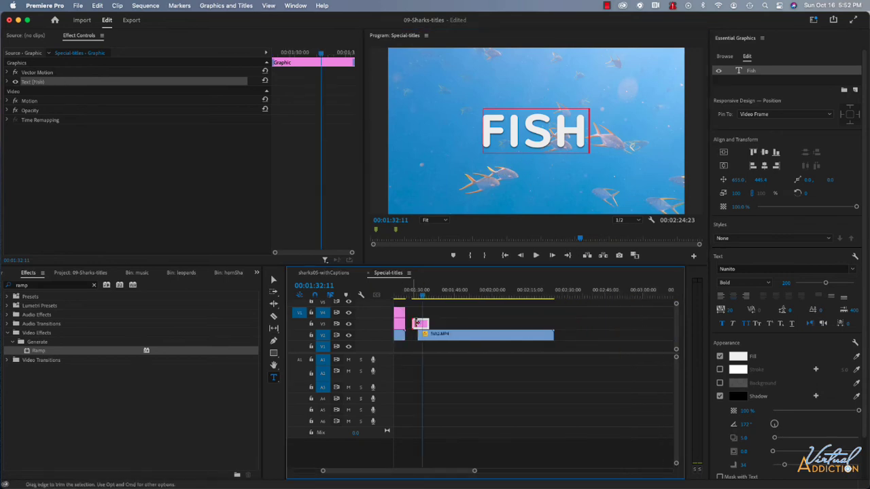
click(425, 323)
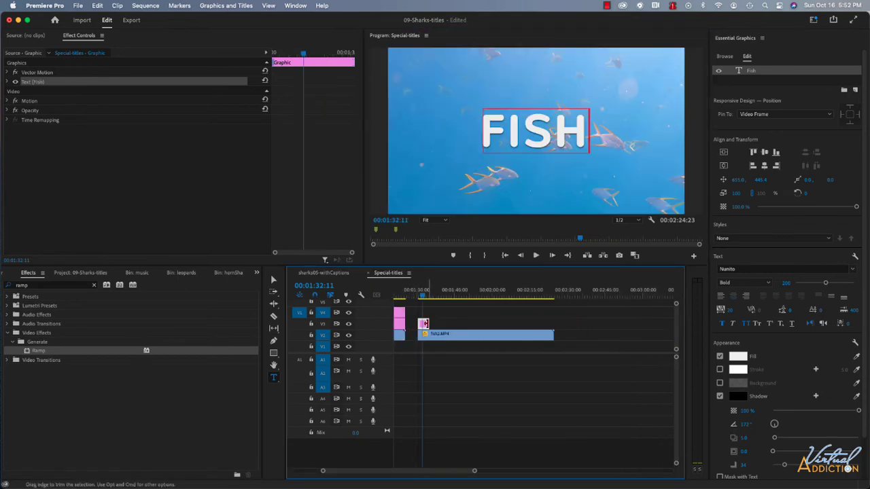
drag(427, 324, 529, 322)
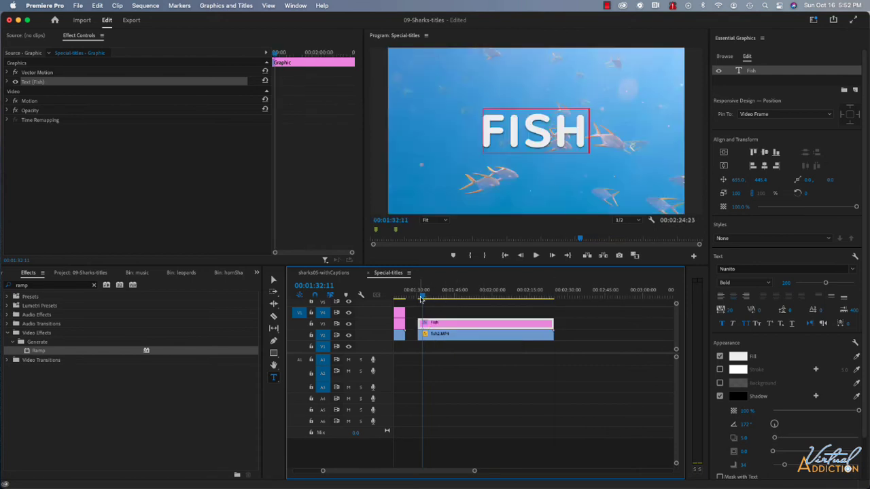
Step: Find the Turbulent Displace effect by searching "turb" and apply it to the new Fish title on V3
click(420, 298)
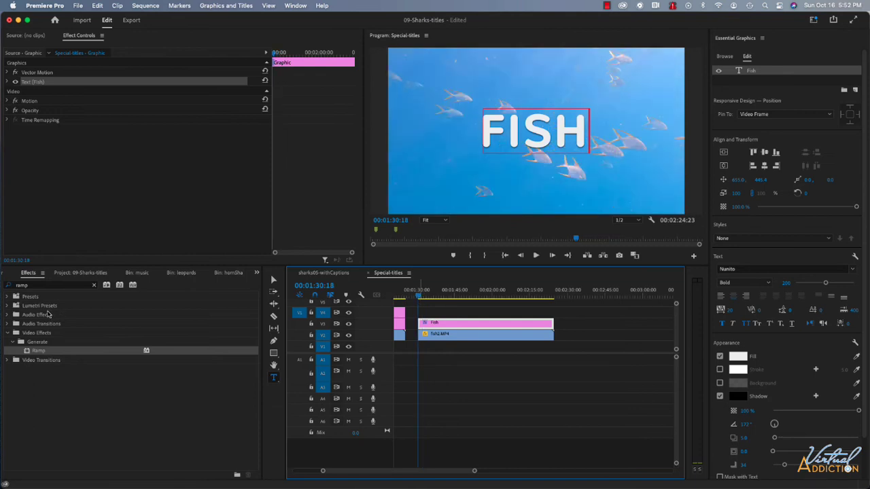
click(94, 286)
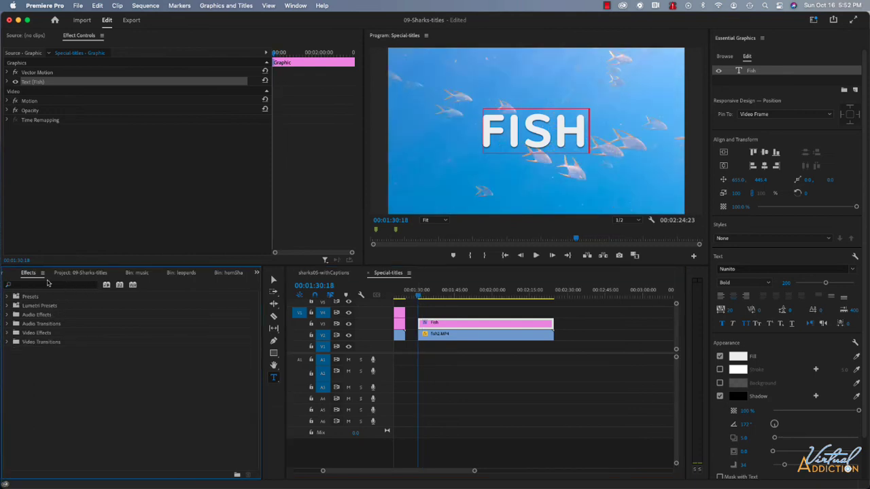
click(38, 286)
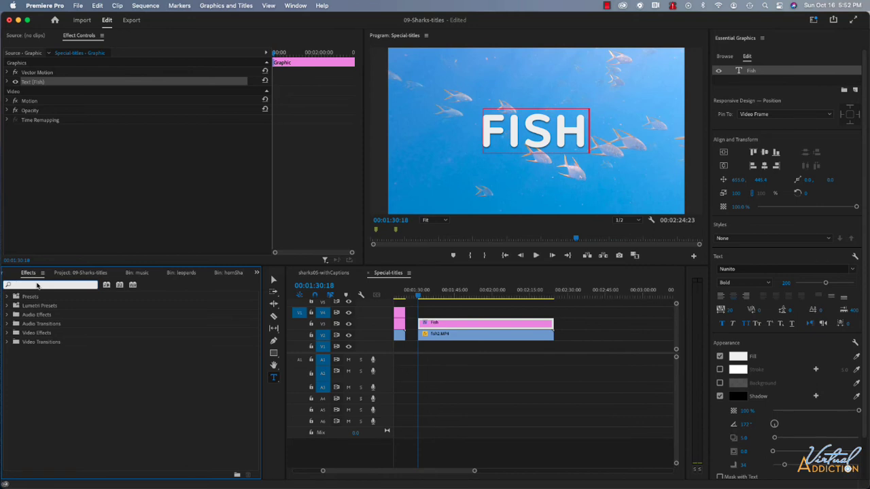
text(turb)
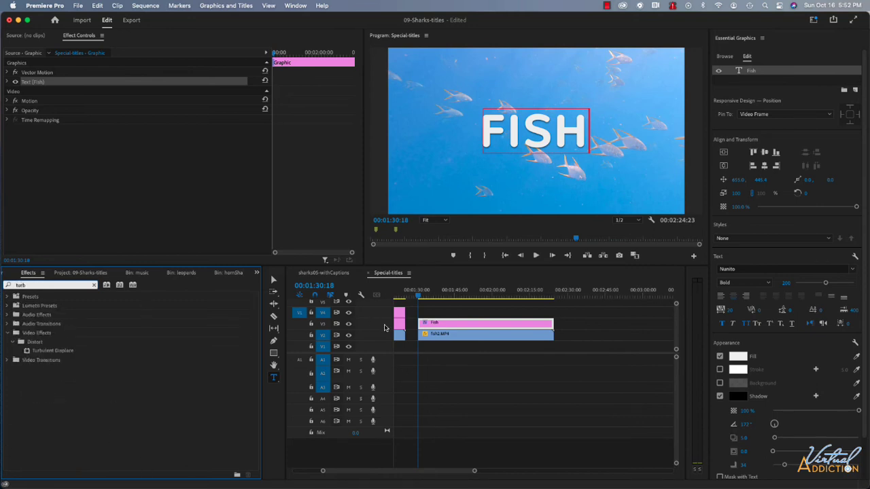
drag(384, 329, 425, 325)
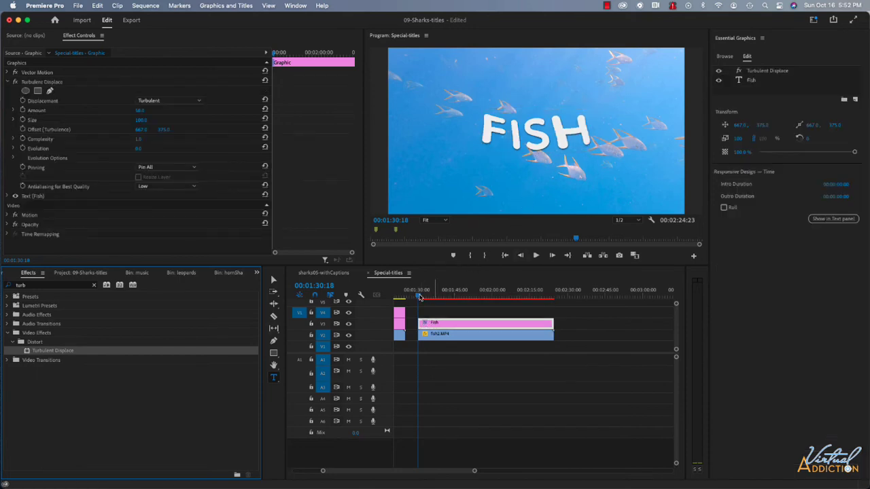
Step: Preview the displaced title, then keyframe the Turbulent Displace Amount at 4000 on the title's first frame
click(419, 297)
key(space)
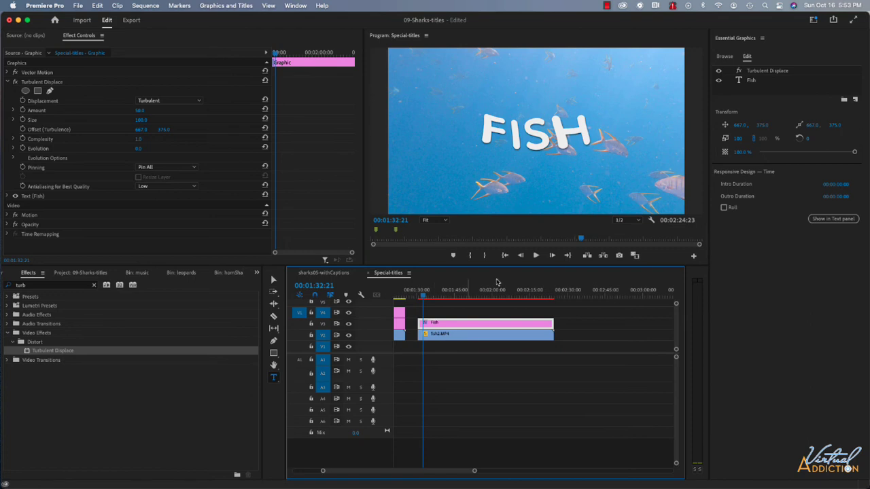
key(Up)
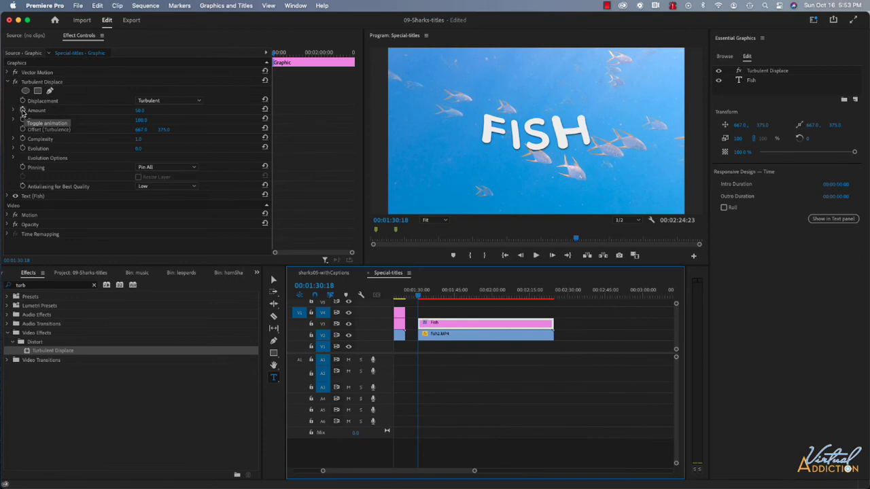
click(22, 111)
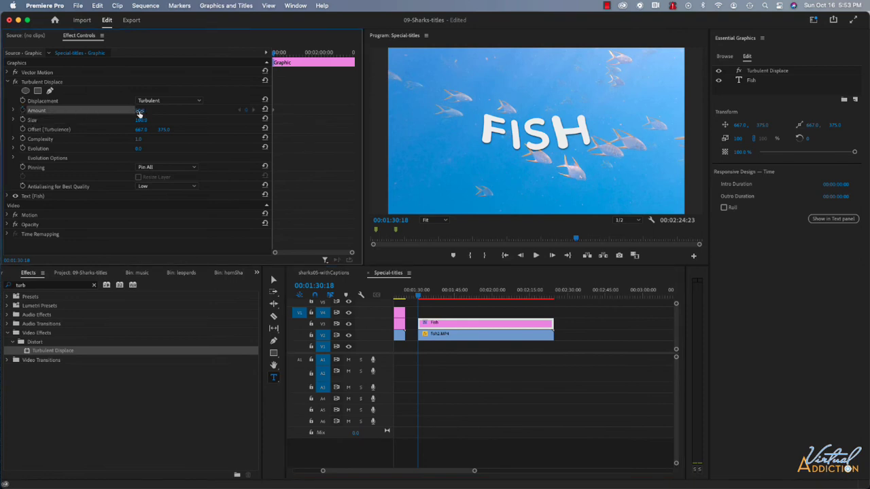
click(146, 110)
key(Return)
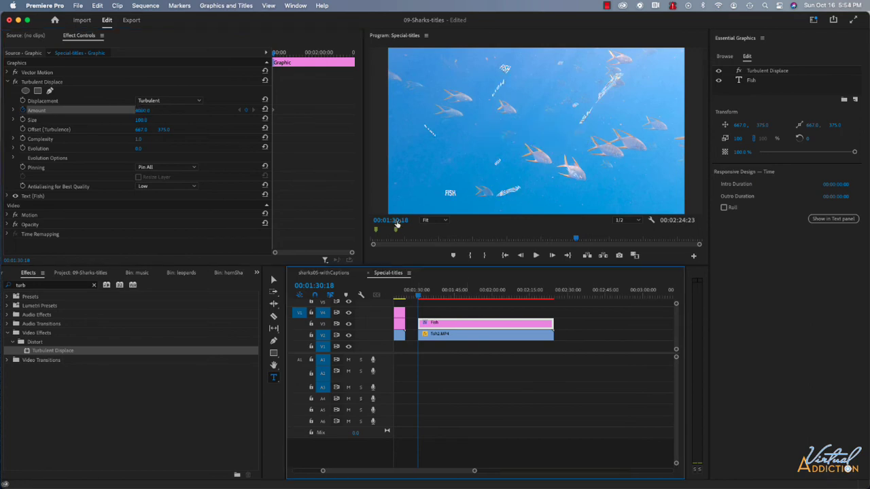
Step: Keyframe the Turbulent Displace Amount at 0 five seconds after the title's start, at 00:01:35:18
click(394, 221)
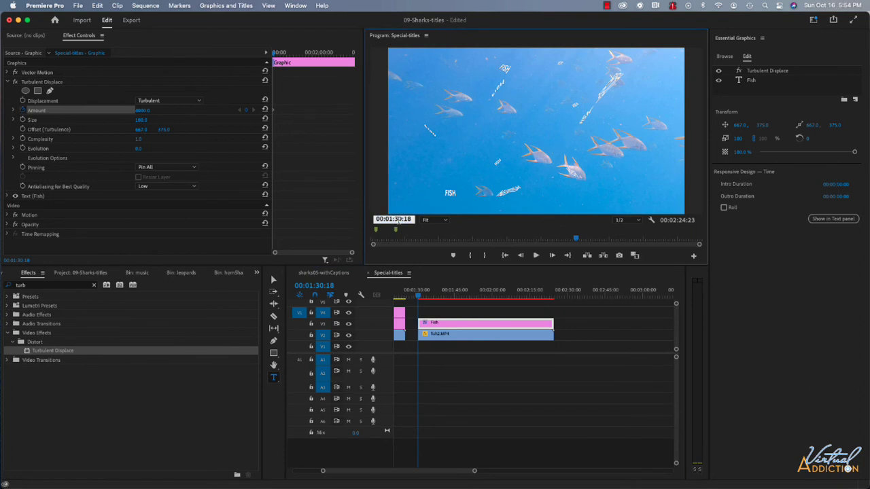
click(317, 213)
click(378, 220)
text(+5.)
key(Return)
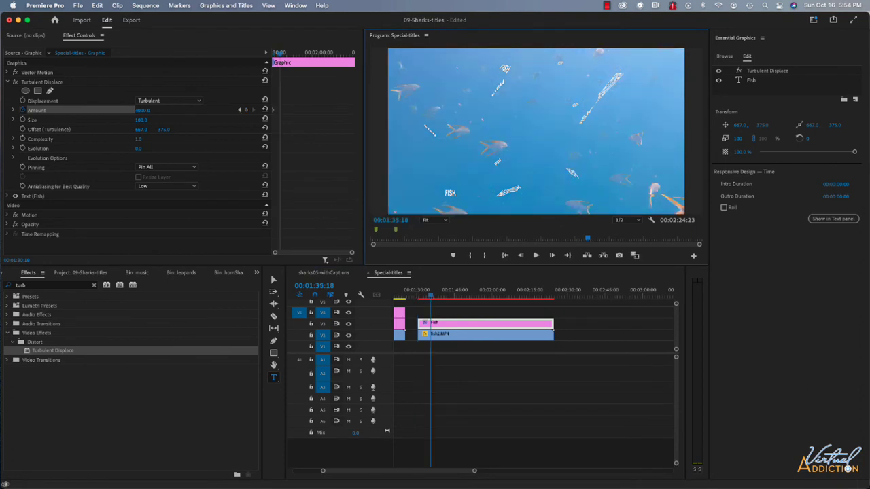
click(144, 109)
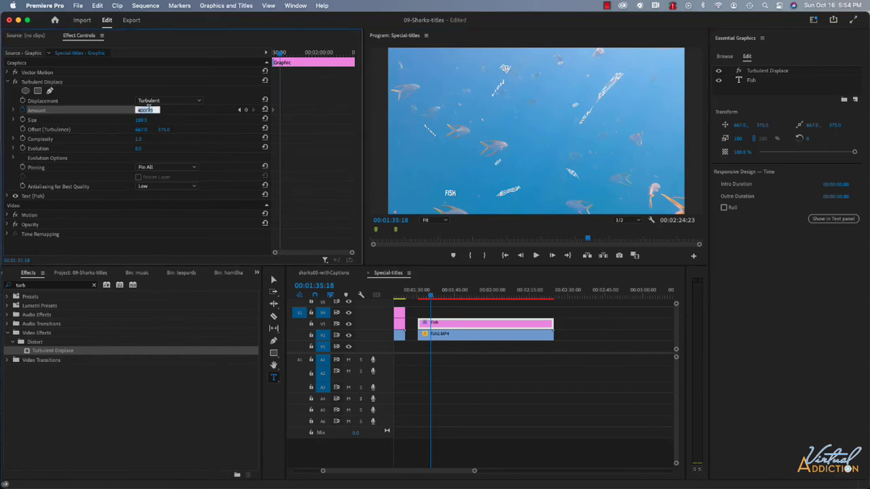
text(0)
key(Return)
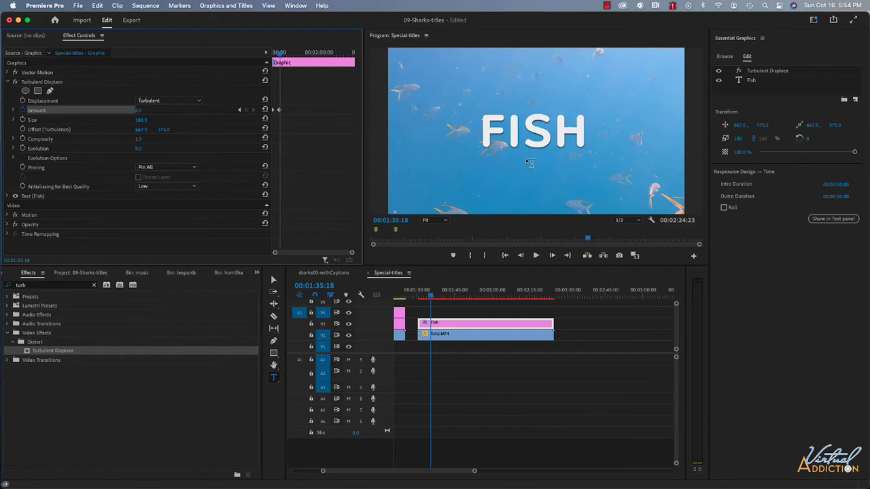
Step: Play and scrub through the Fish title from its start to review the Turbulent Displace animation
click(420, 297)
drag(420, 297, 415, 297)
key(space)
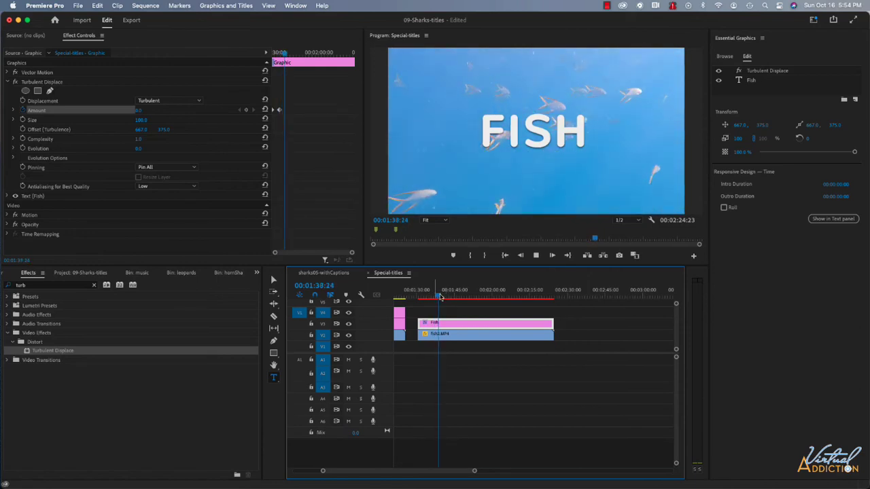
drag(440, 297, 422, 299)
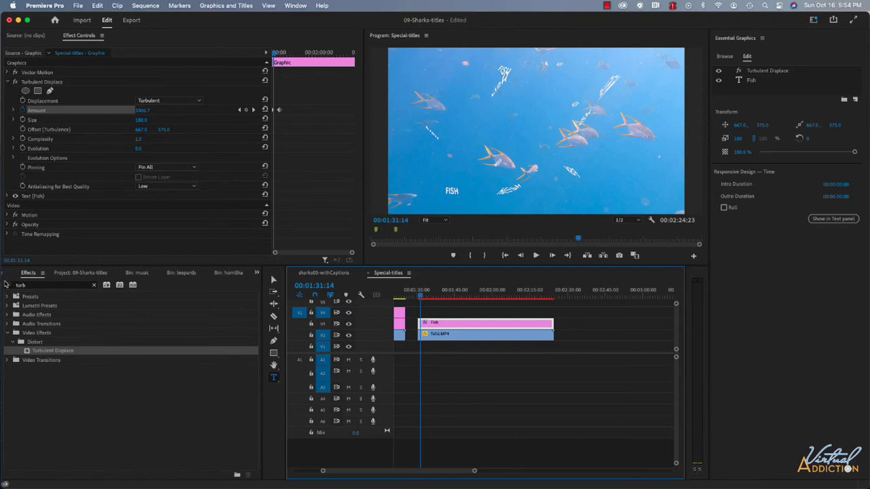
Step: Search the effects for "blur" and apply Directional Blur to the Fish title on V3
click(94, 285)
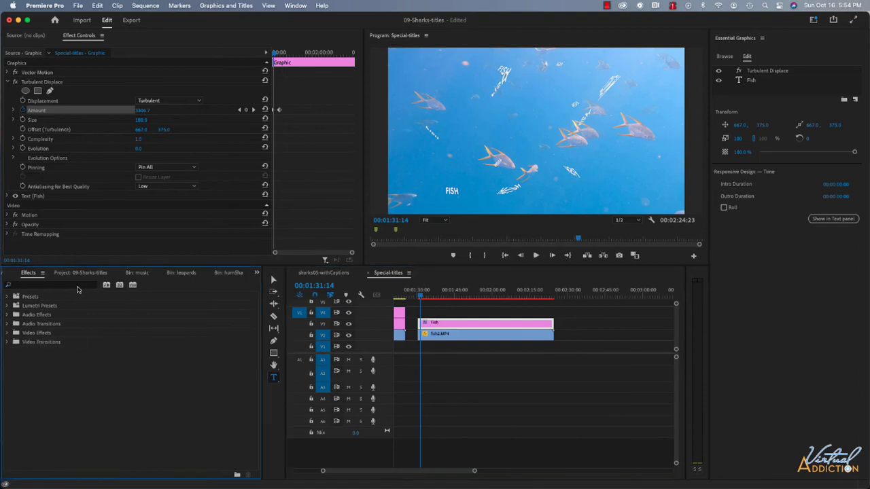
click(78, 286)
text(blur)
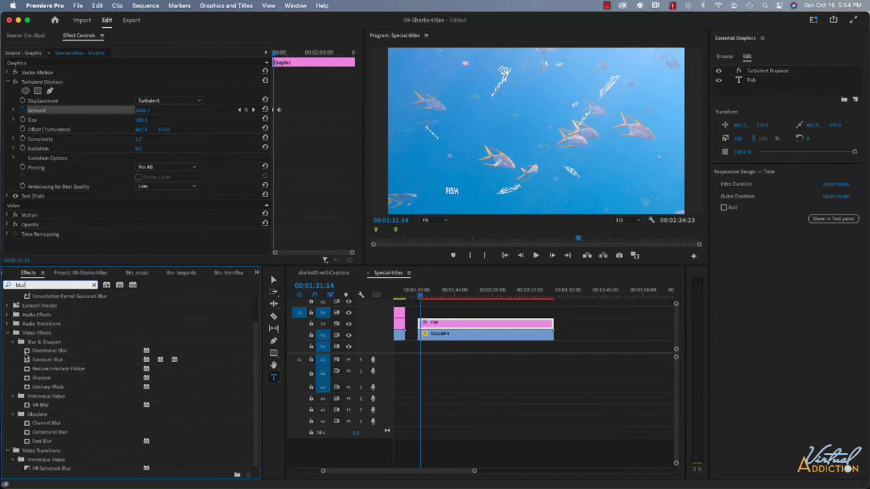
drag(27, 352, 476, 324)
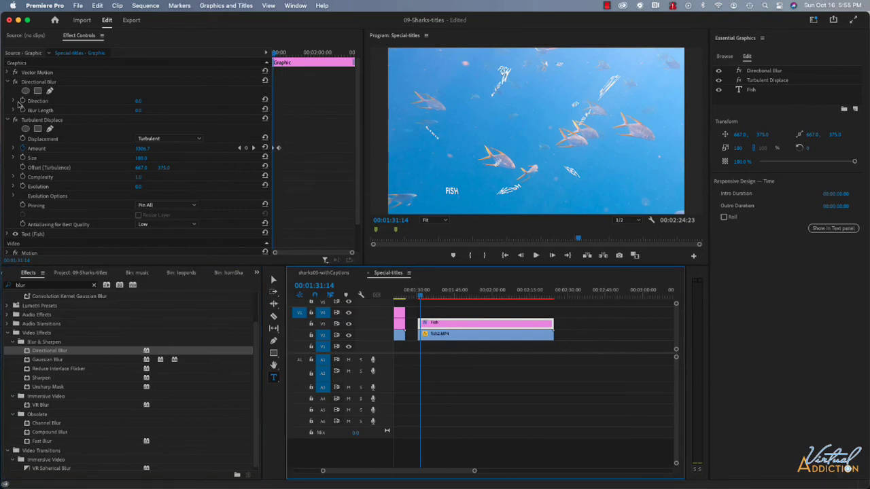
Step: On the title's first frame, keyframe Directional Blur with a Direction of 181° and a Blur Length of 34
click(417, 294)
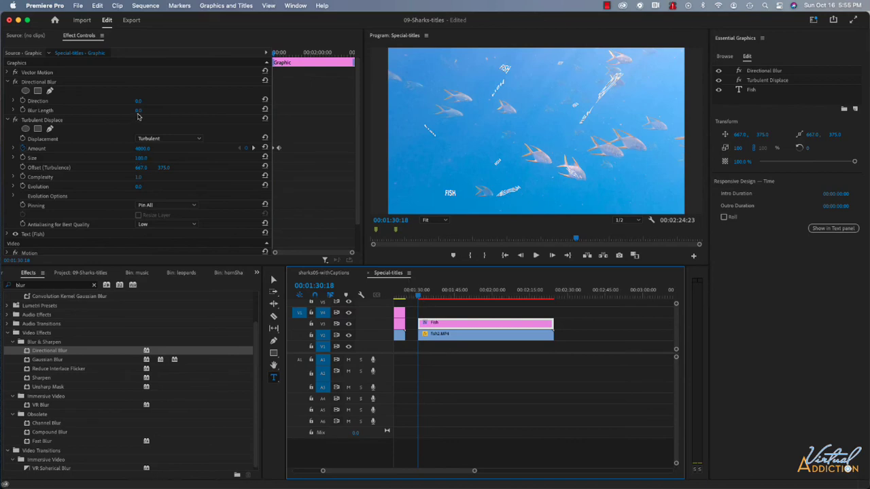
click(23, 110)
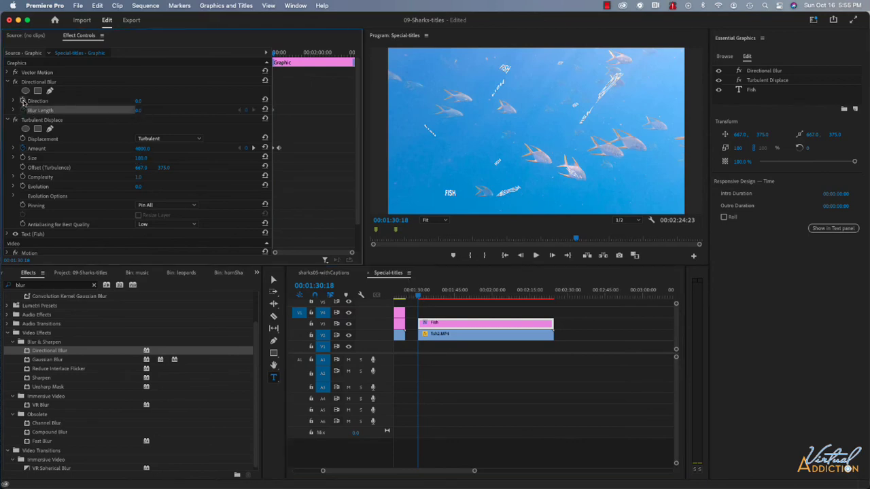
click(22, 102)
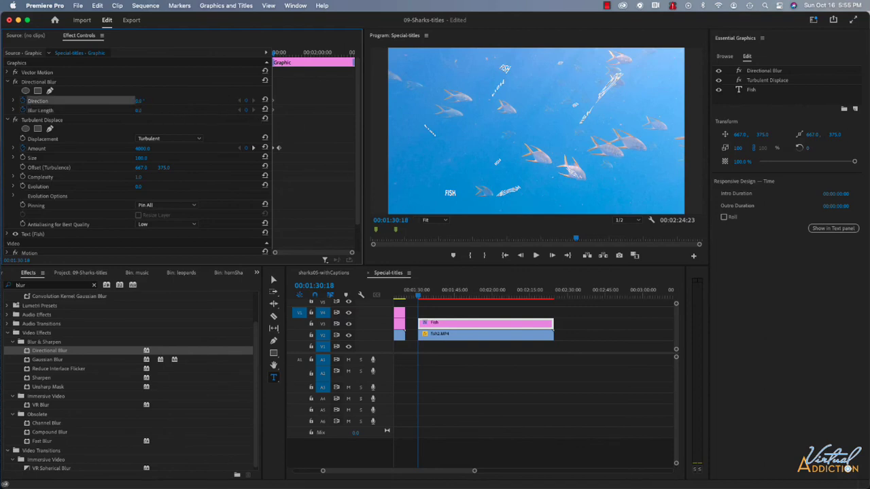
mouse_move(141, 101)
mouse_down()
mouse_move(160, 100)
mouse_move(161, 110)
mouse_up()
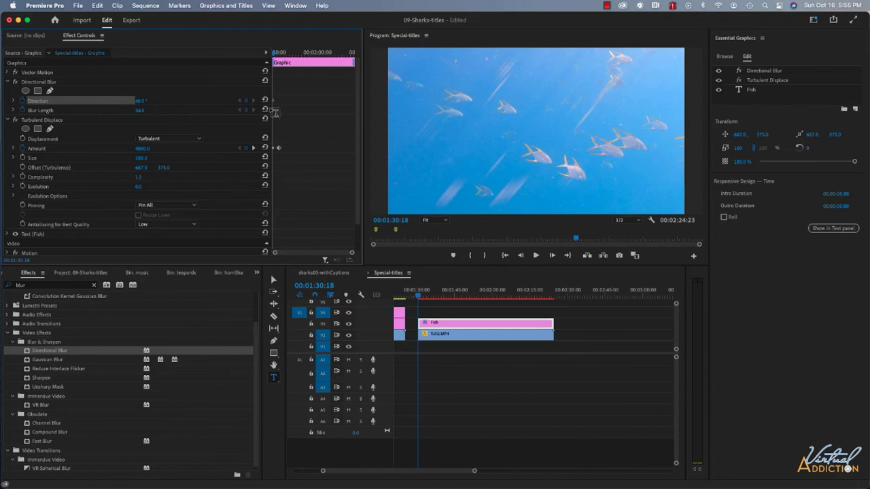
drag(140, 101, 174, 100)
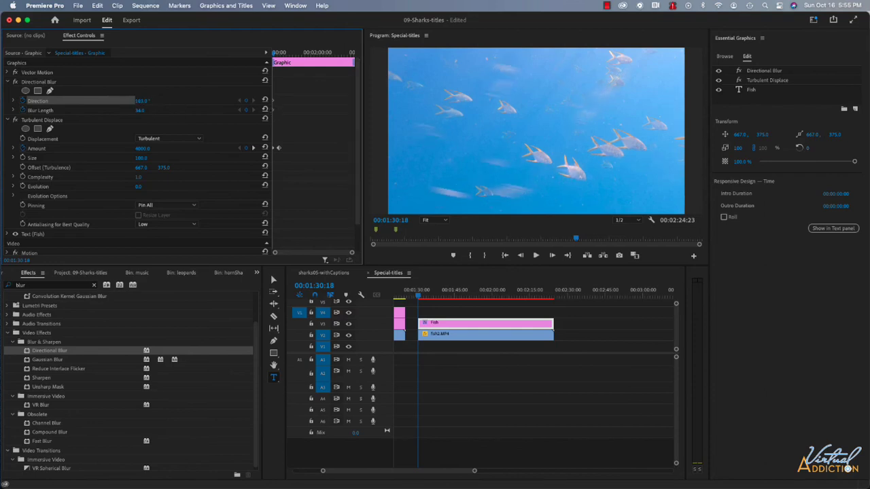
mouse_move(237, 101)
mouse_down()
mouse_move(228, 100)
mouse_move(237, 100)
mouse_up()
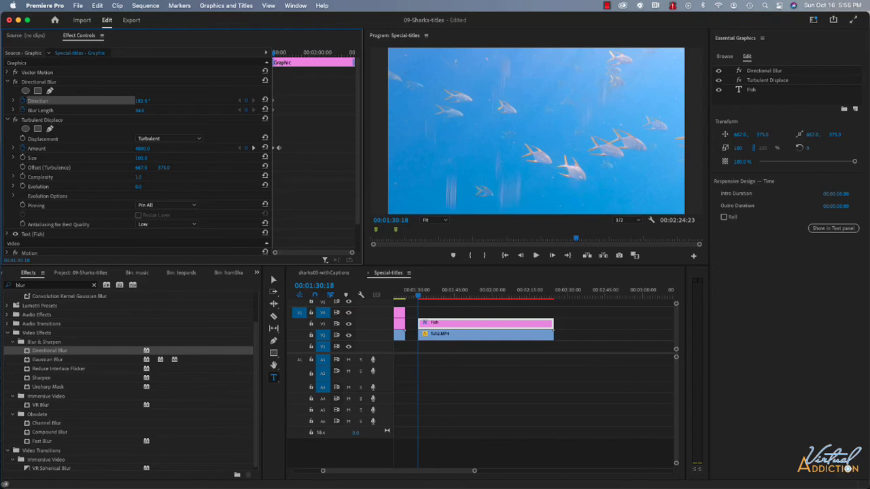
Step: Keyframe the Directional Blur's Blur Length at 0 on the same frame as the second Amount keyframe
click(253, 150)
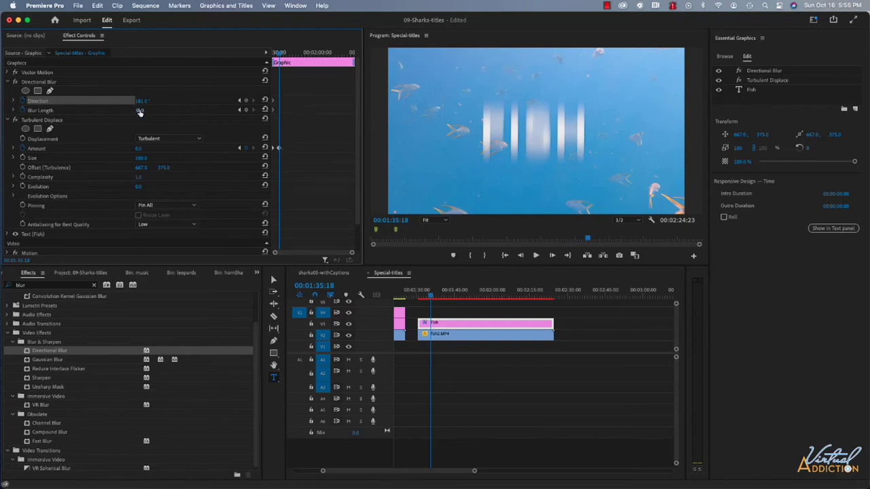
drag(140, 113, 171, 112)
text(0)
key(Return)
Step: Play and scrub through the Fish title from its first frame to check the combined blur and displacement animation
drag(430, 297, 418, 297)
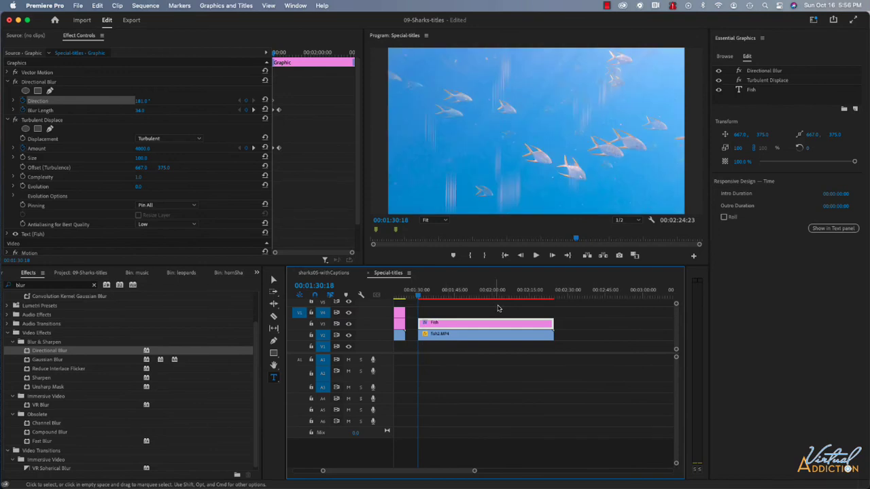
key(space)
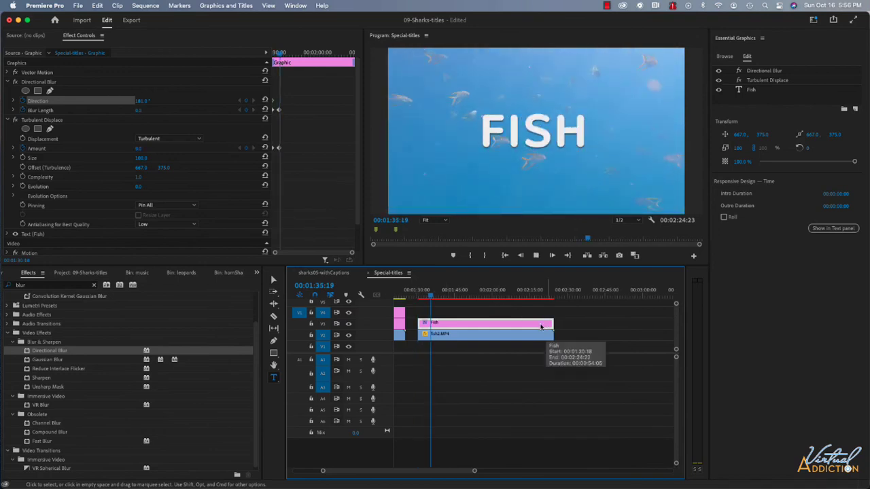
click(425, 298)
drag(425, 299, 425, 299)
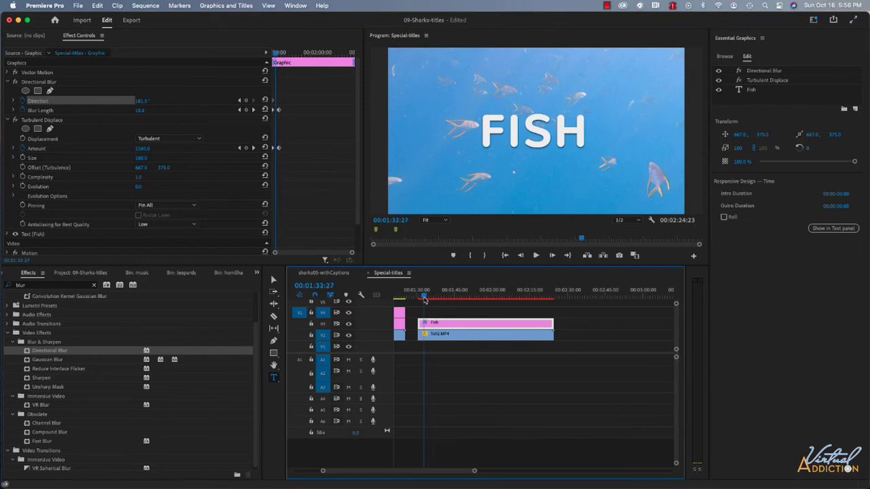
key(Up)
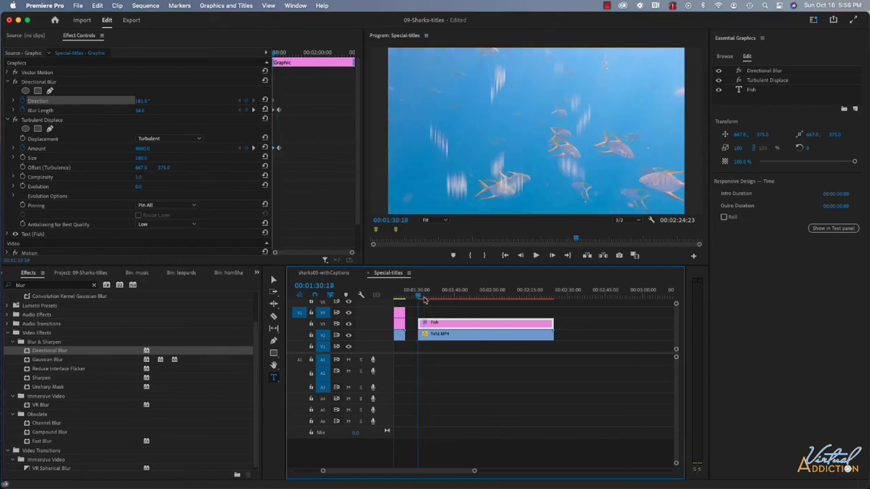
Step: Render the sequence's effects and play the rendered morphing Fish title from the start of its clip
key(Return)
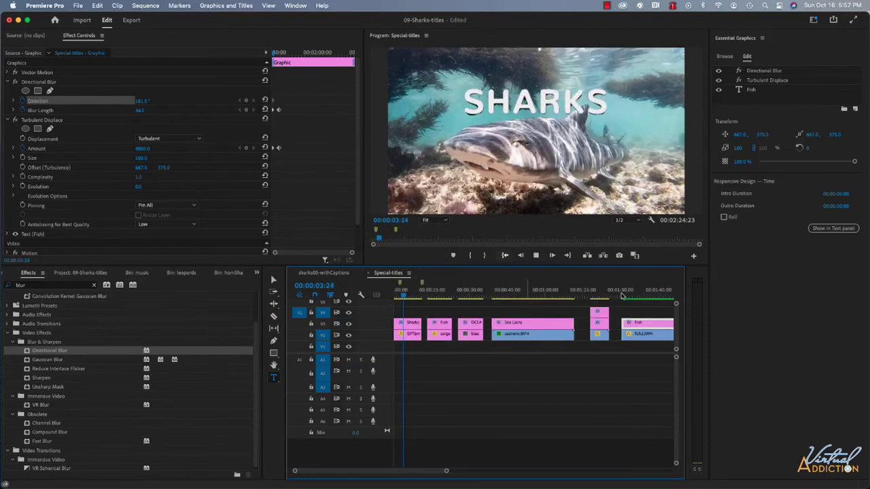
click(624, 296)
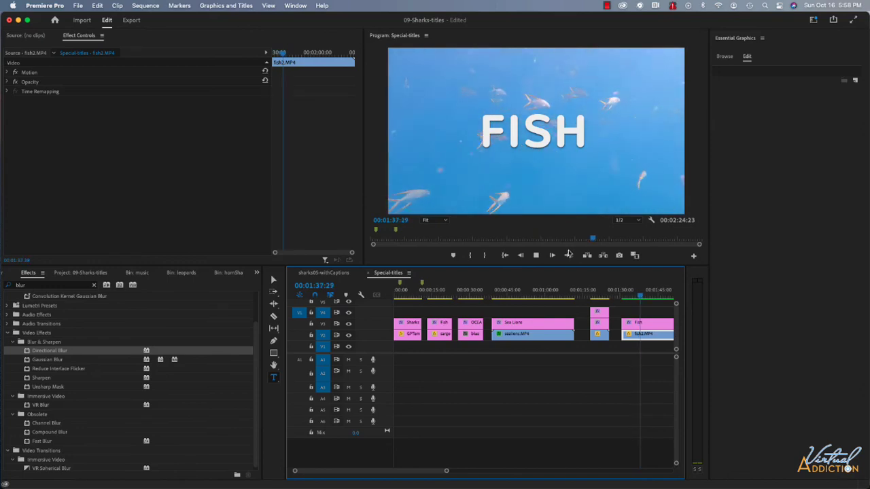
key(space)
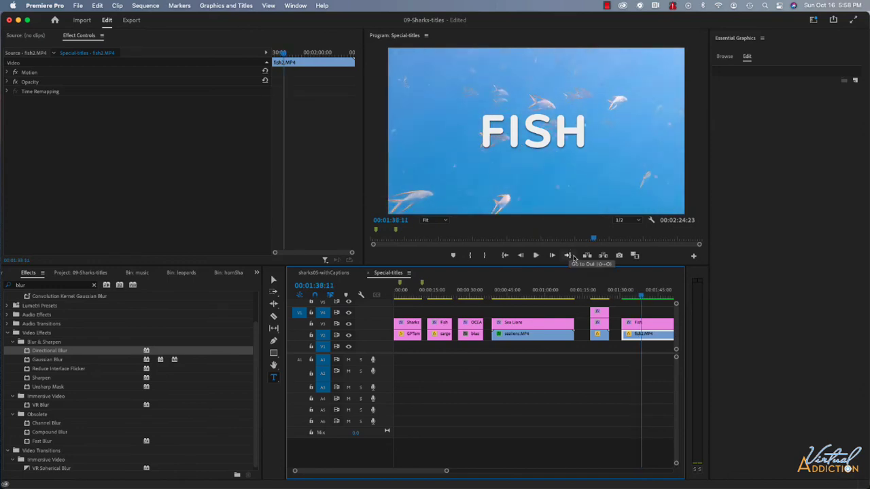